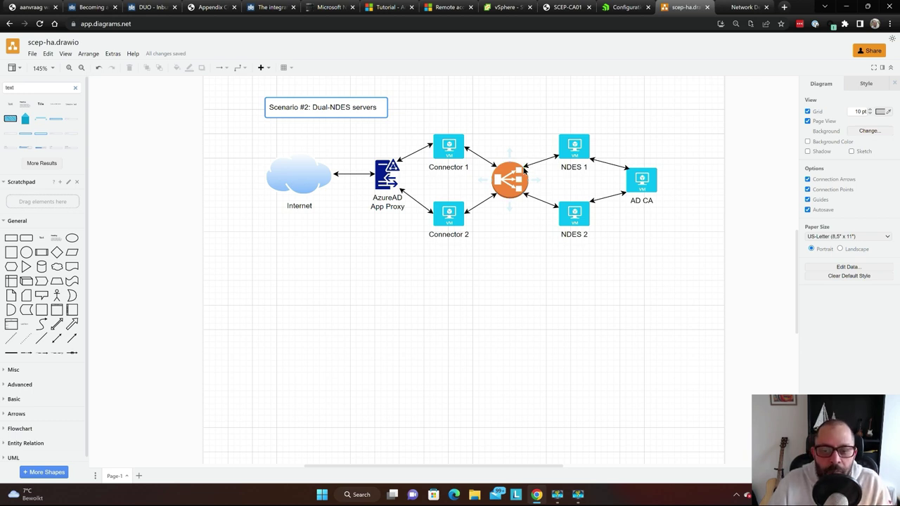
On the NDES FAQ article, find every occurrence of 'password' and review the highlighted matches.
mouse_move(511, 159)
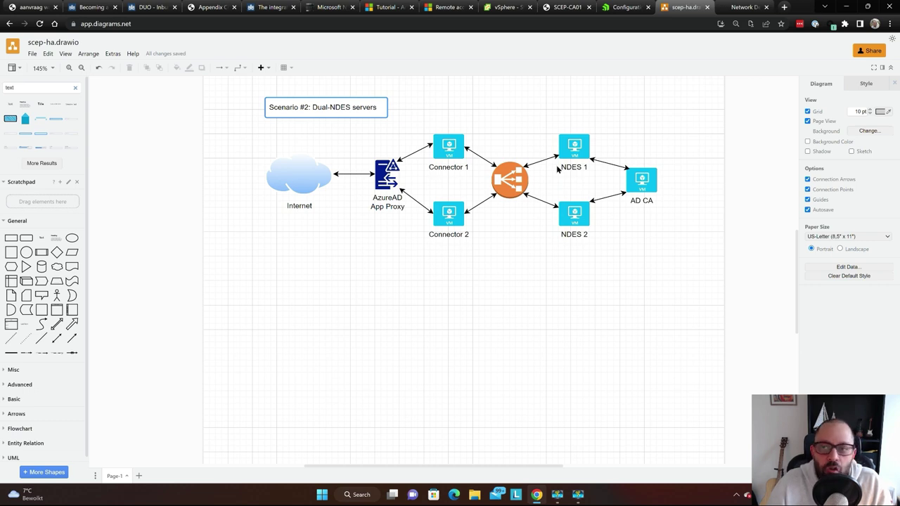
key(ctrl+Tab)
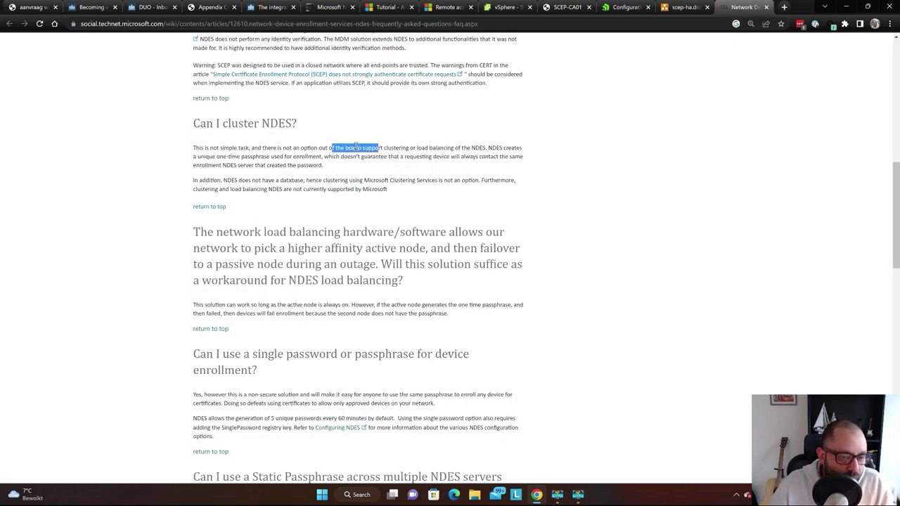
key(ctrl+f)
text(password)
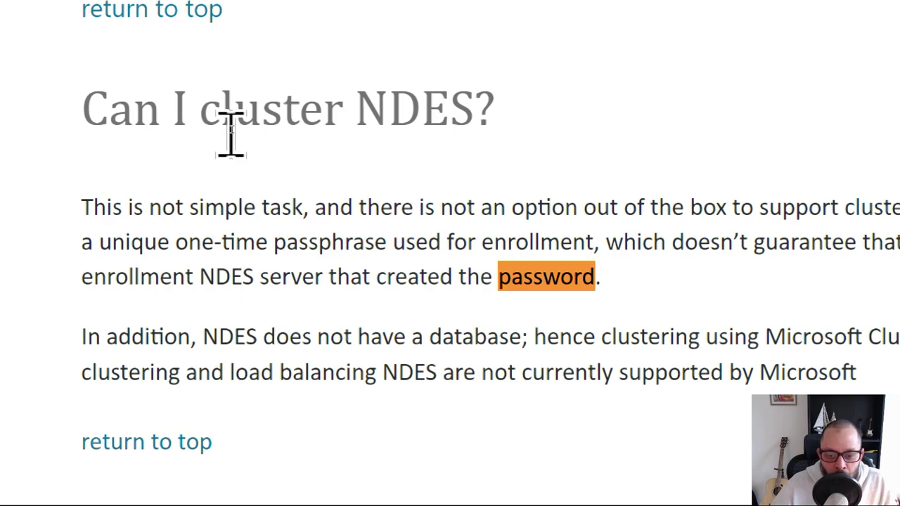
scroll(303, 116, down, 5)
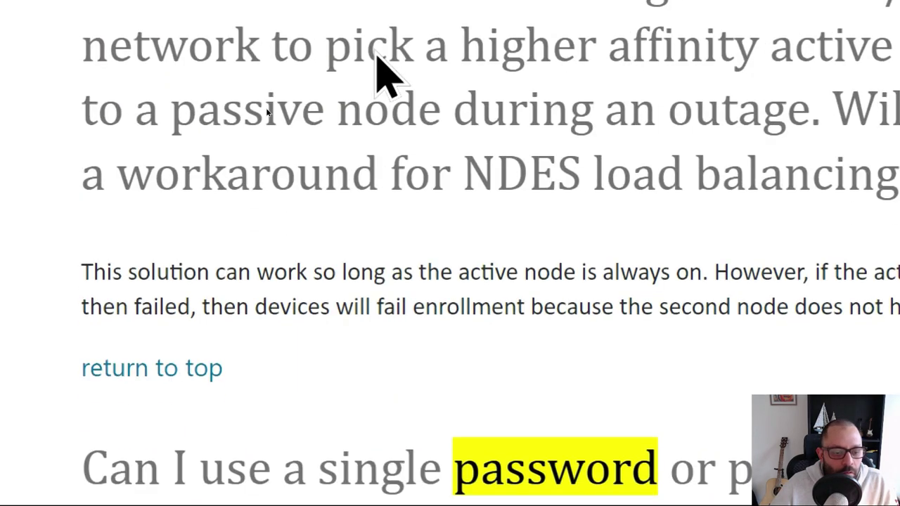
scroll(377, 57, down, 1)
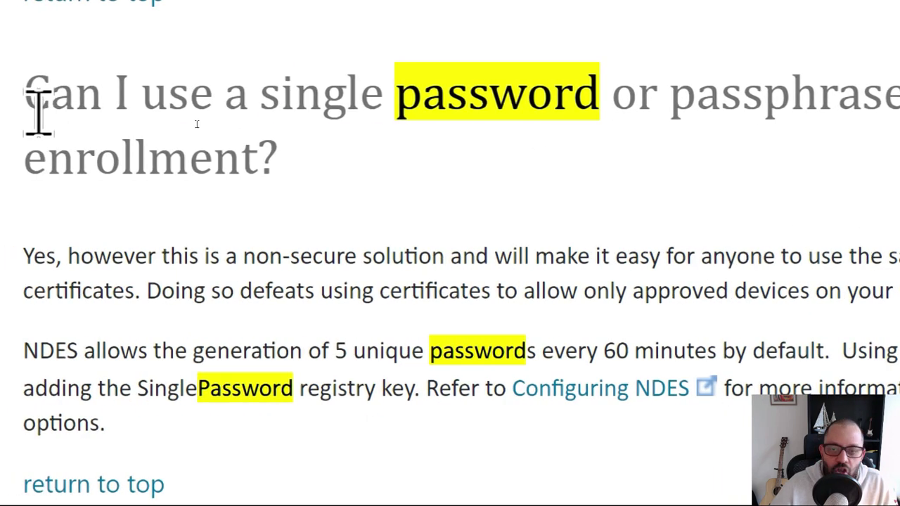
scroll(36, 131, down, 2)
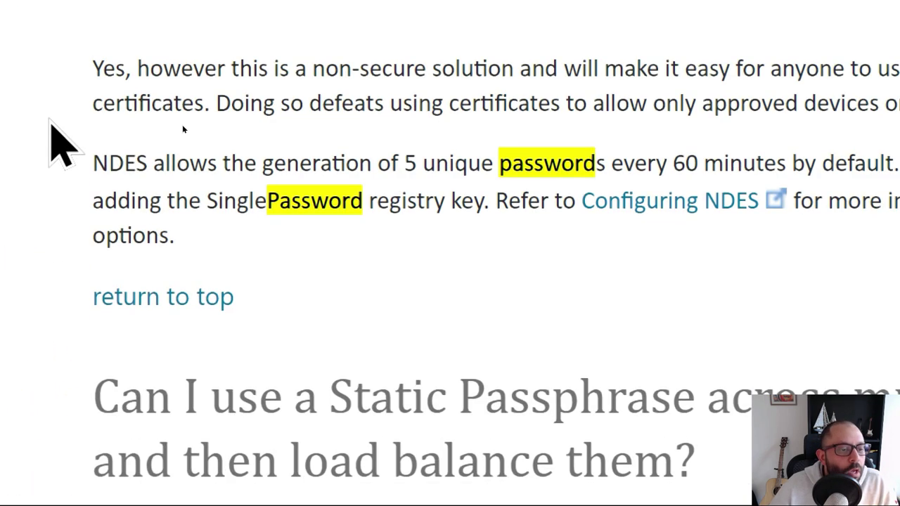
scroll(49, 60, up, 1)
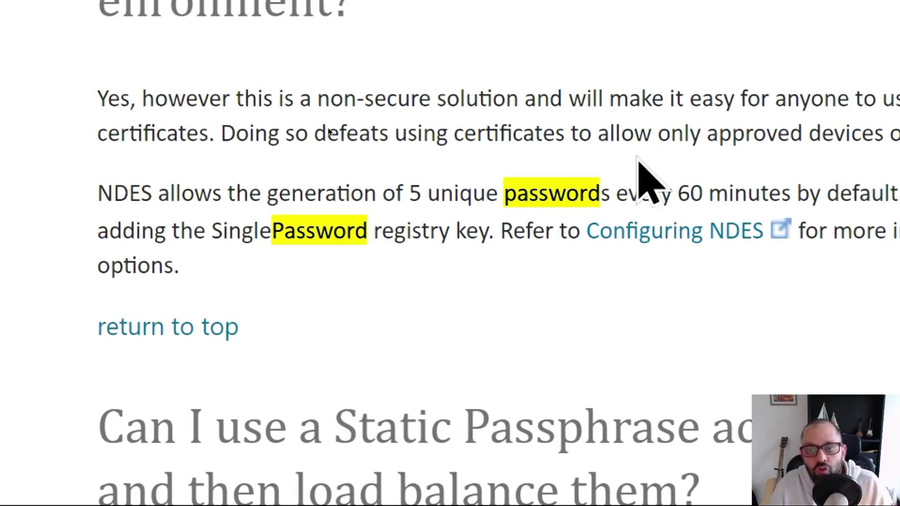
scroll(315, 185, up, 7)
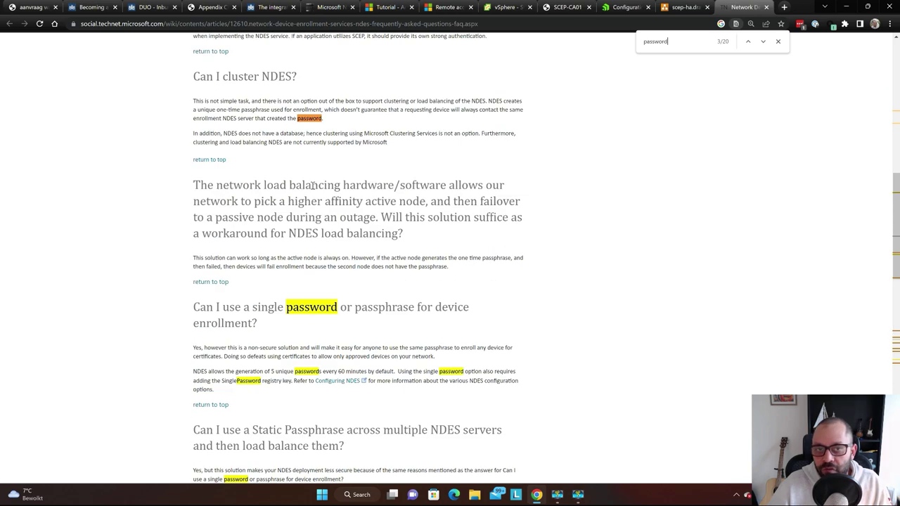
Return from the top of the FAQ to the scep-ha.drawio dual-NDES diagram.
scroll(315, 185, up, 5)
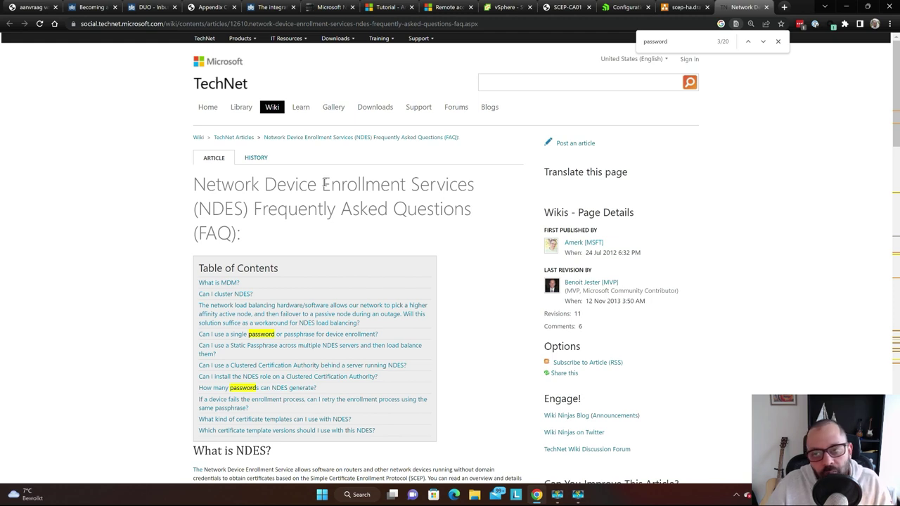
key(ctrl+shift+Tab)
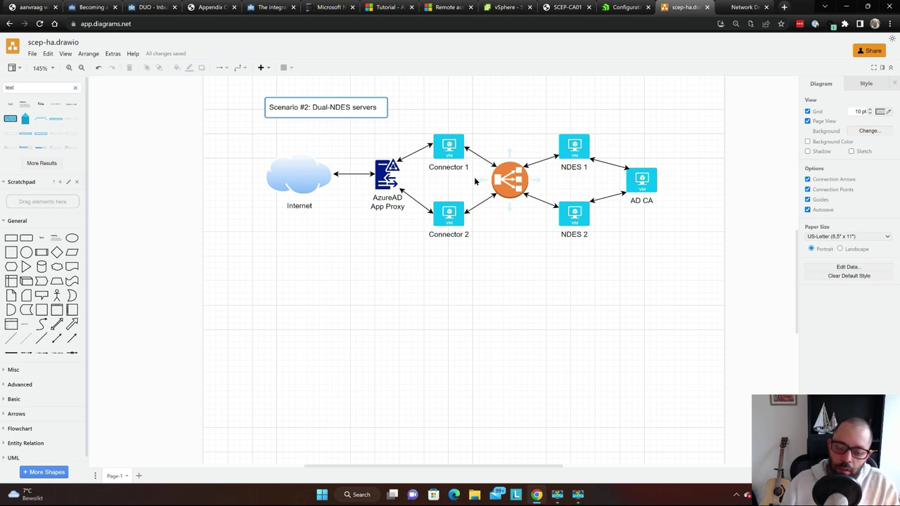
Load portal.azure.com in a new tab and open the Marketplace service via the portal search.
key(ctrl+t)
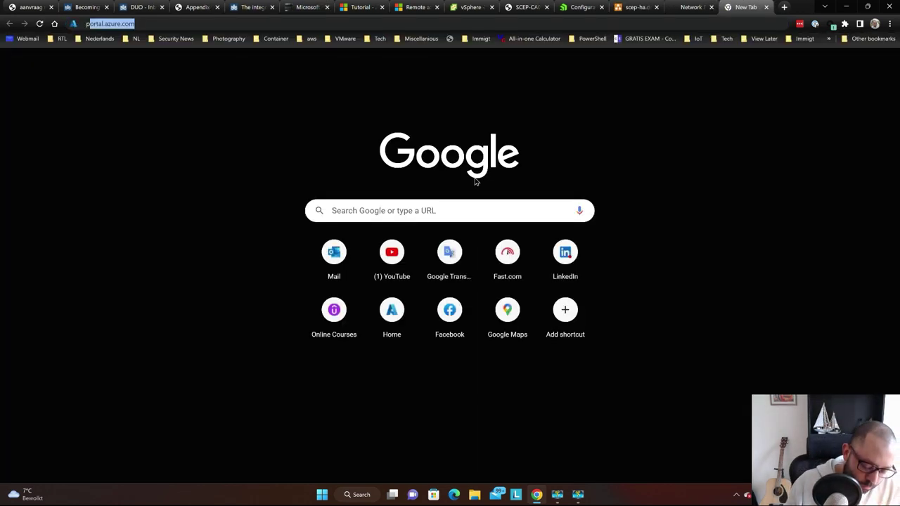
text(portal.a)
key(Return)
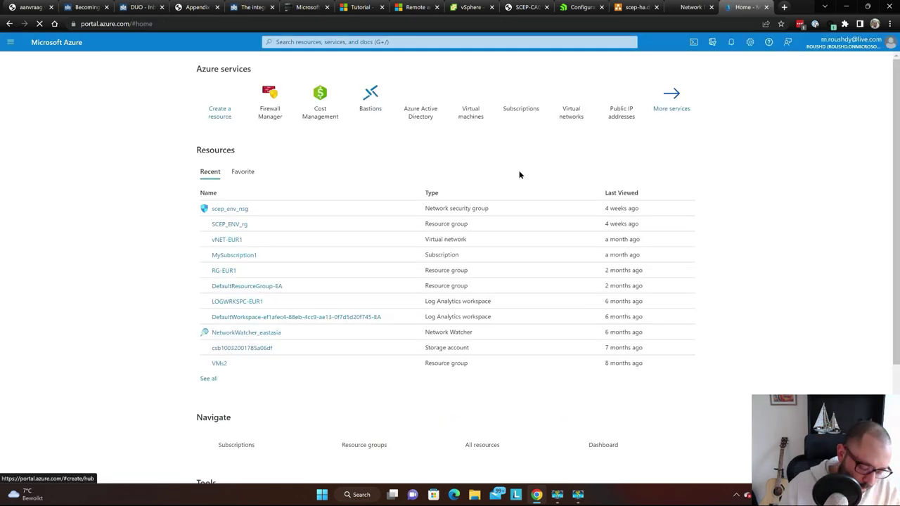
key(g)
key(slash)
text(market)
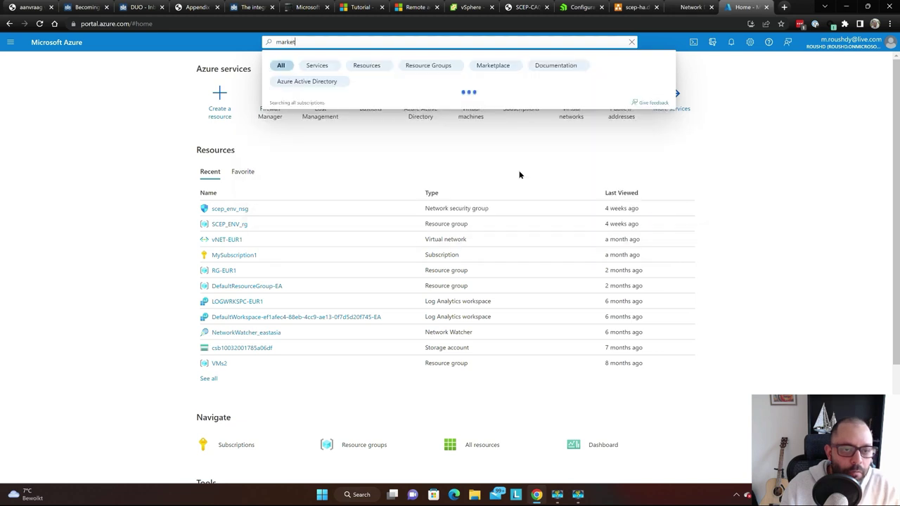
text(place)
key(Escape)
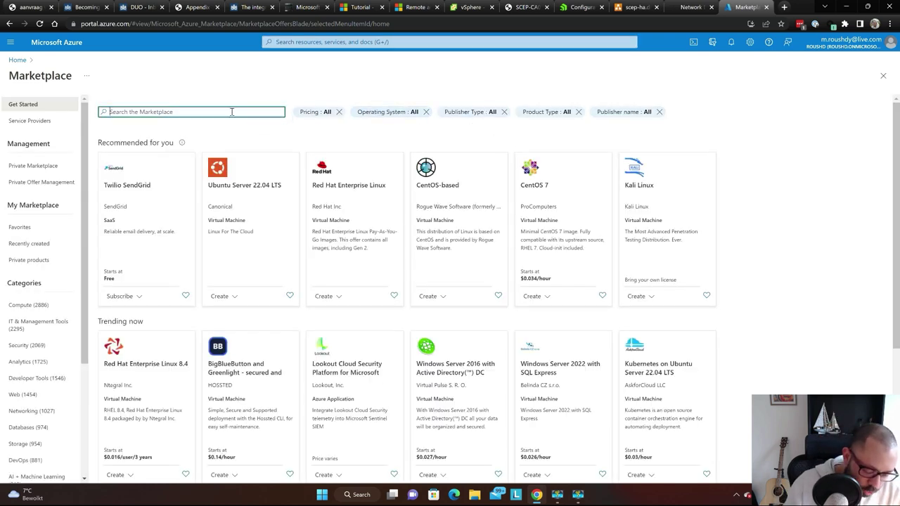
Search the Marketplace for F5, then for kemp, and review the three Kemp results.
text(F5)
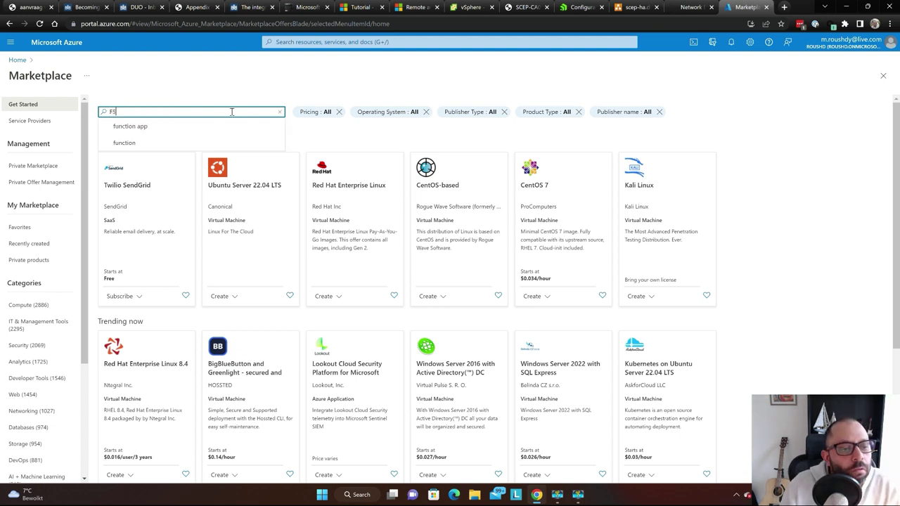
key(Return)
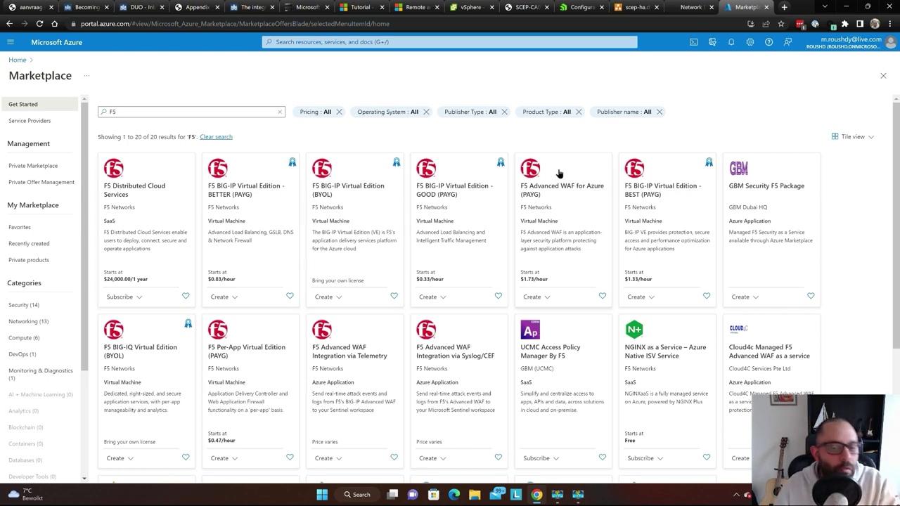
double_click(183, 109)
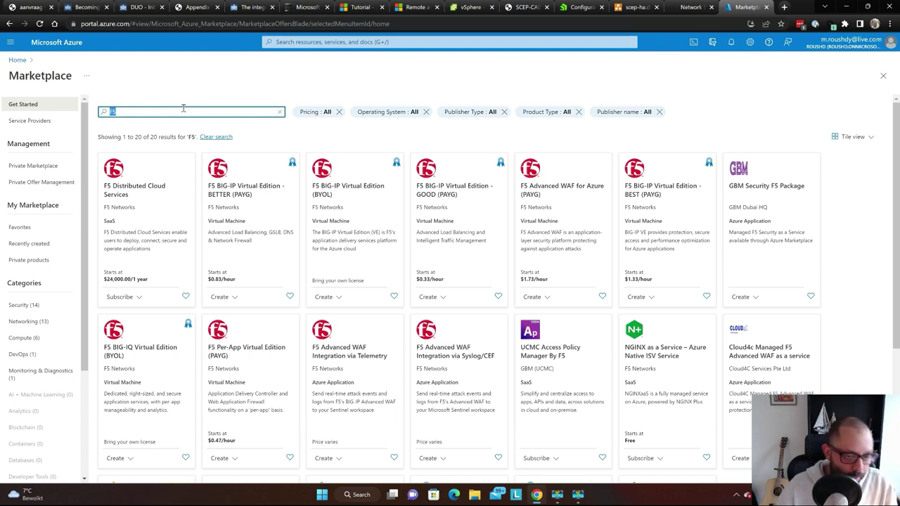
text(kem)
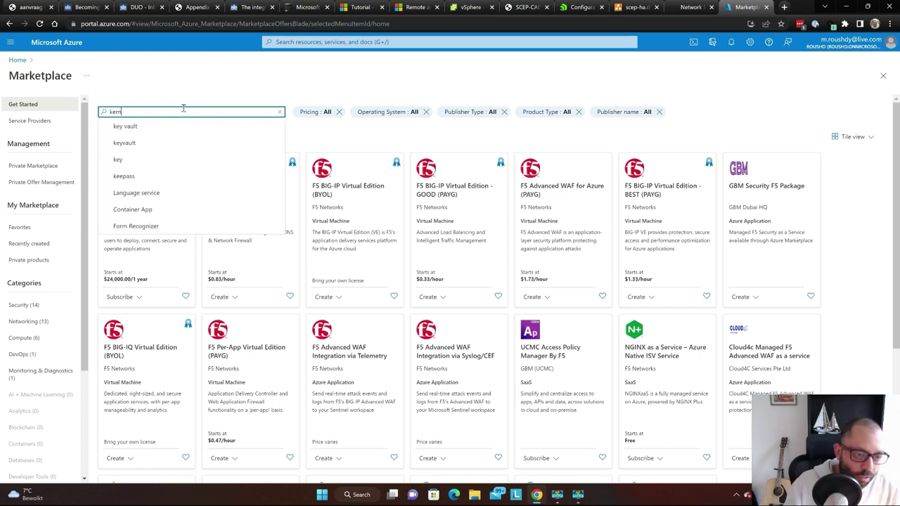
key(ctrl+a)
text(kemp)
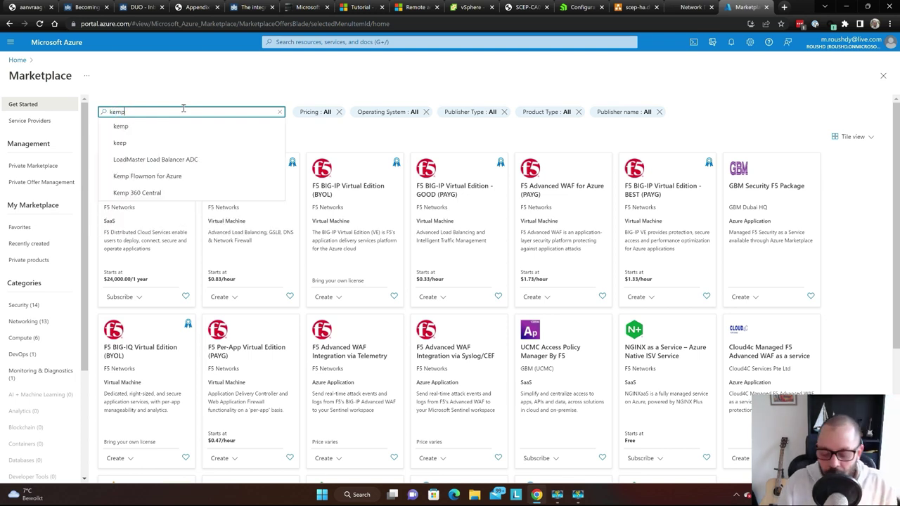
key(Return)
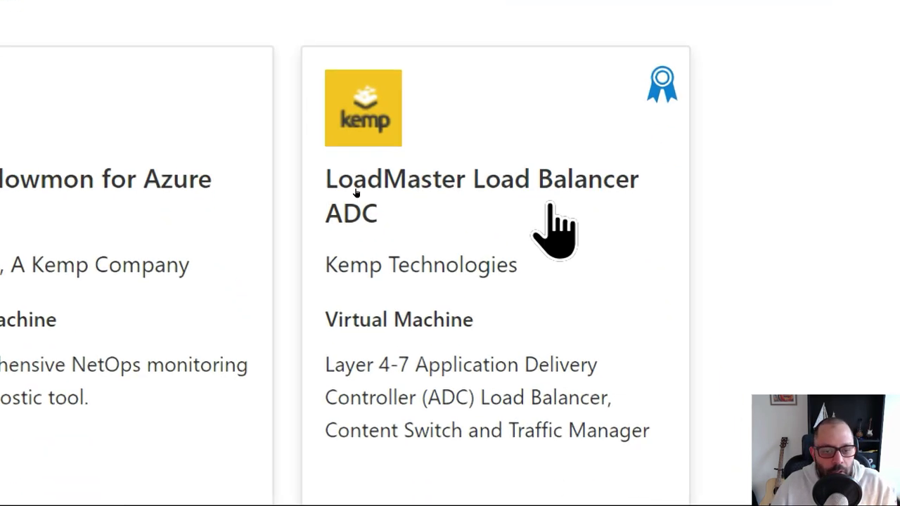
scroll(356, 241, down, 2)
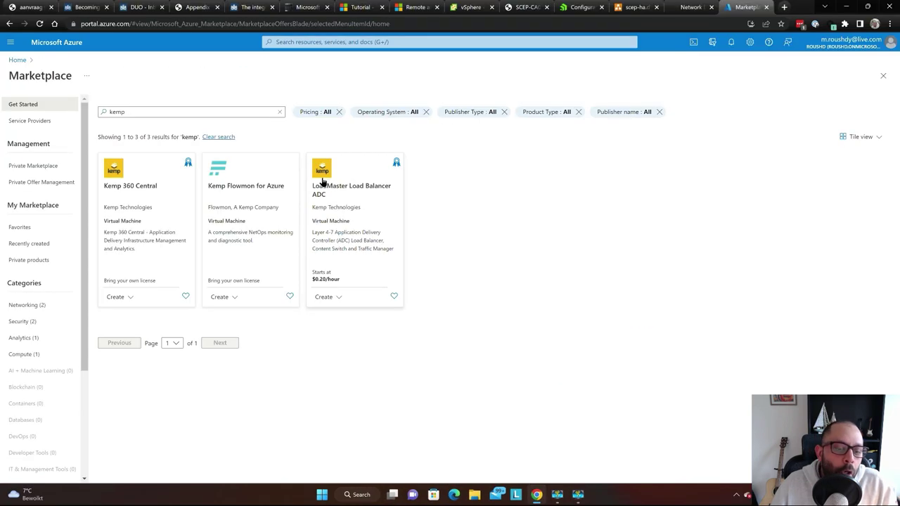
click(325, 181)
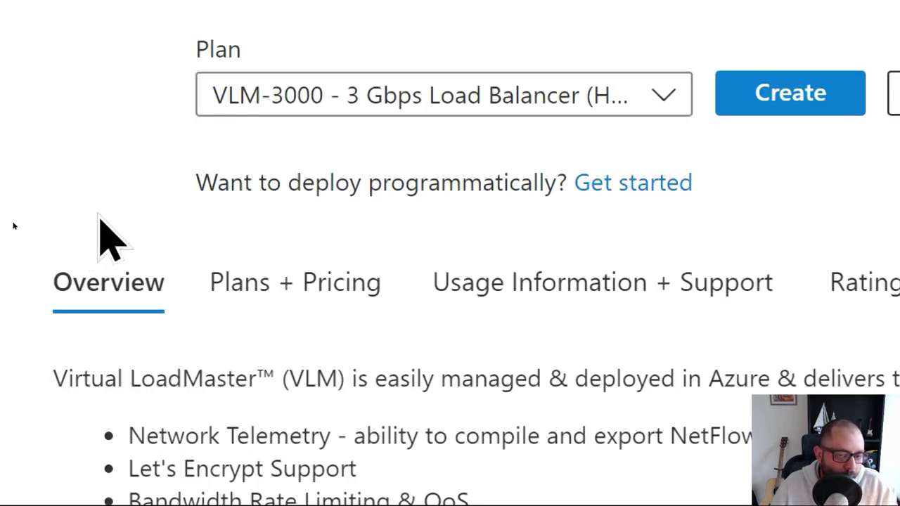
click(330, 94)
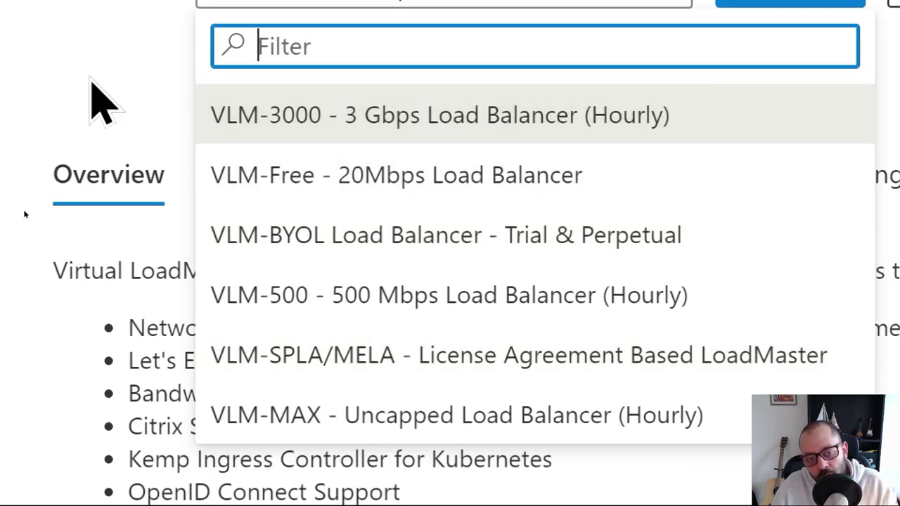
click(97, 201)
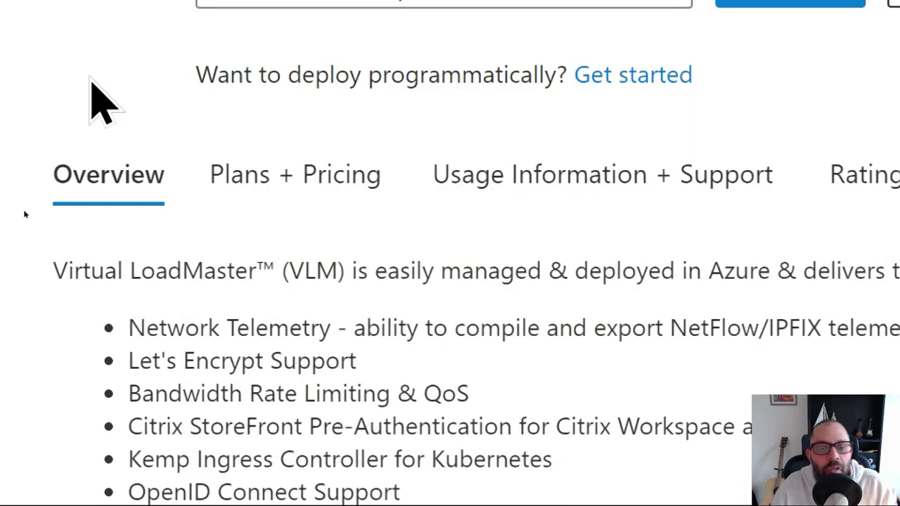
click(338, 171)
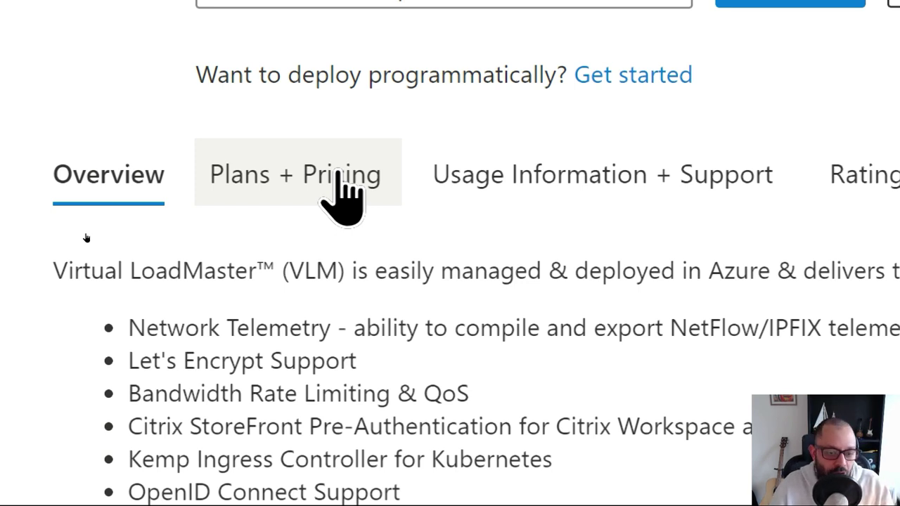
Review the LoadMaster plans and prices, including VLM-3000 at $0.35/hour and VLM-Free.
click(338, 174)
scroll(301, 478, down, 3)
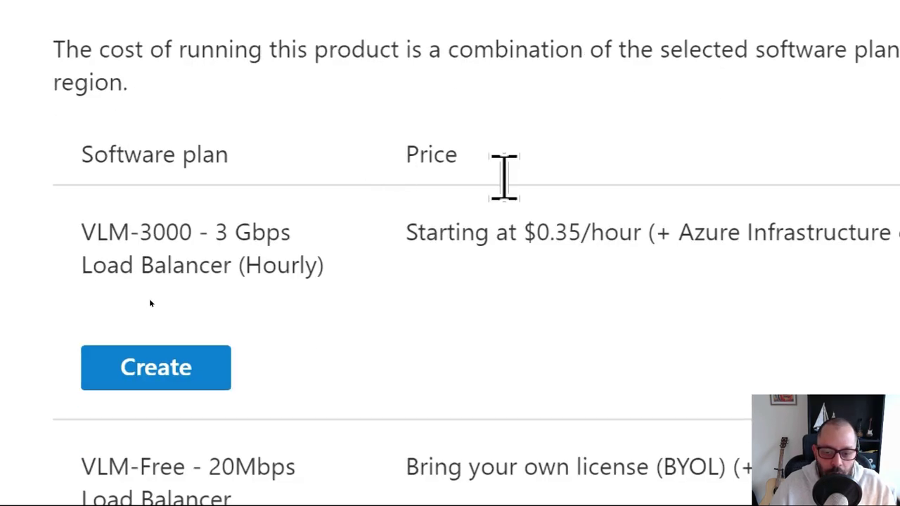
scroll(136, 260, down, 3)
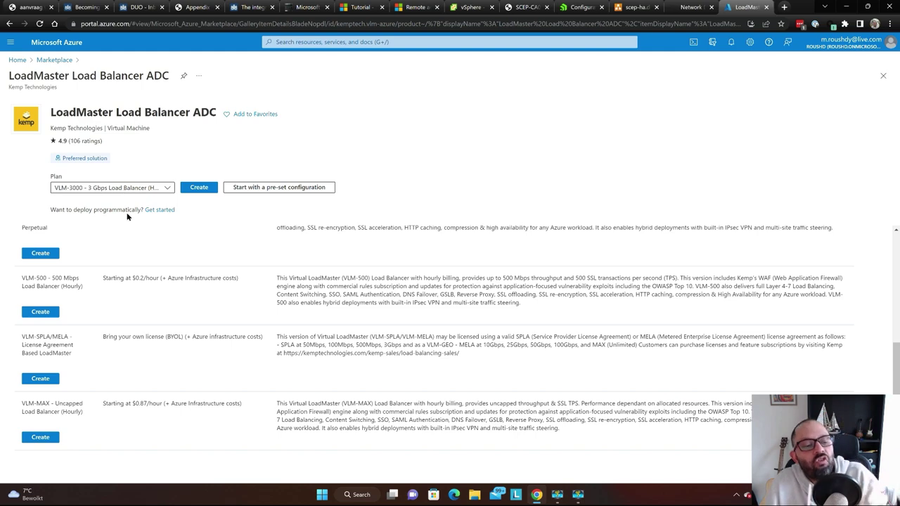
scroll(142, 303, up, 3)
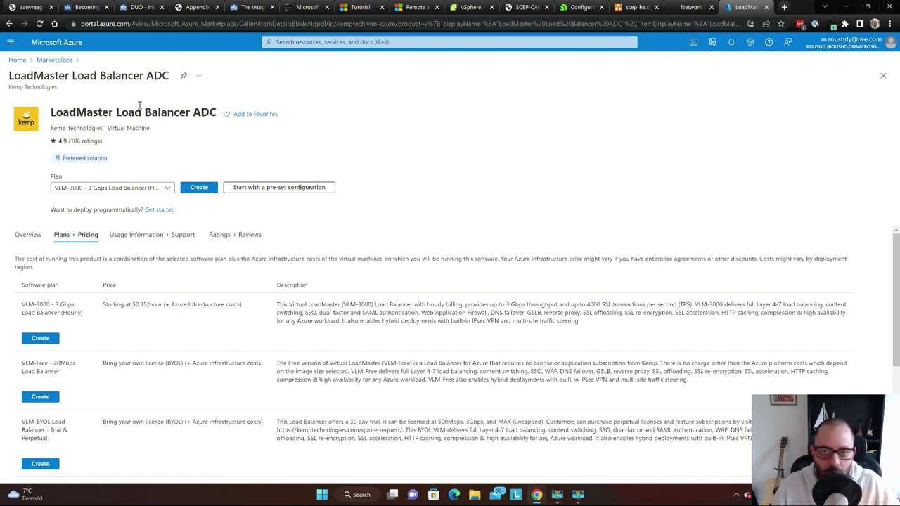
Cycle back through the browser tabs to the vSphere Client showing SCEP-CA01.
key(ctrl+shift+Tab)
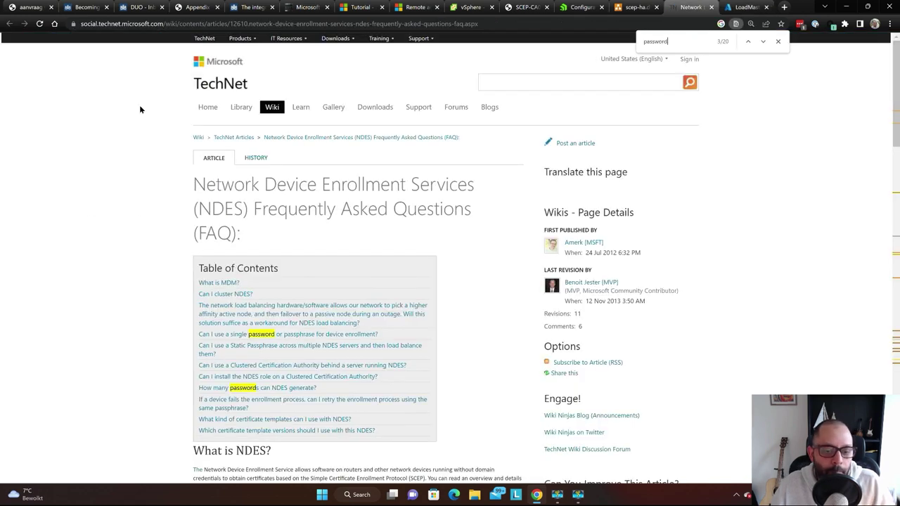
key(ctrl+shift+Tab)
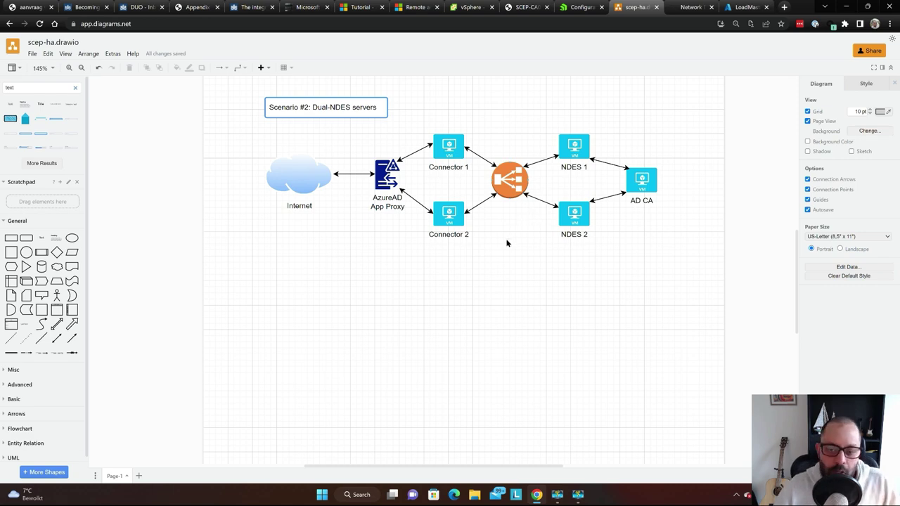
key(ctrl+shift+Tab)
key(ctrl+shift+Tab)
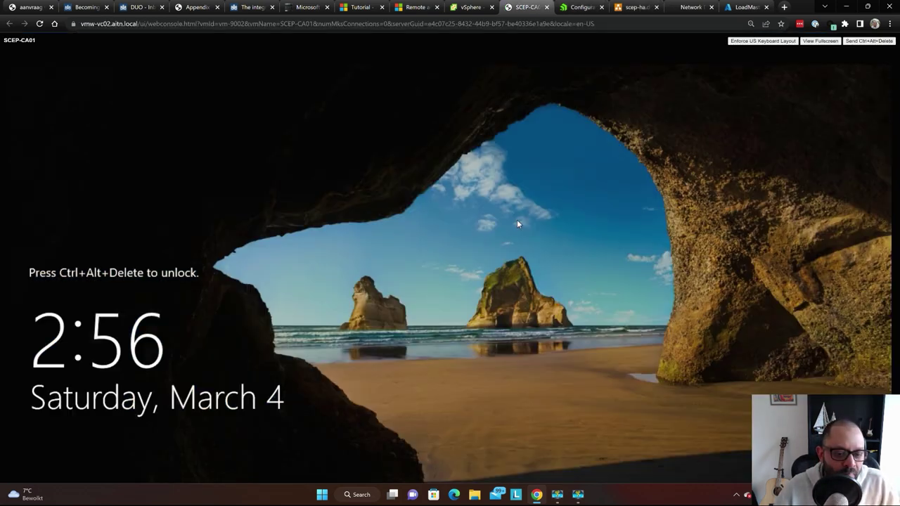
key(ctrl+shift+Tab)
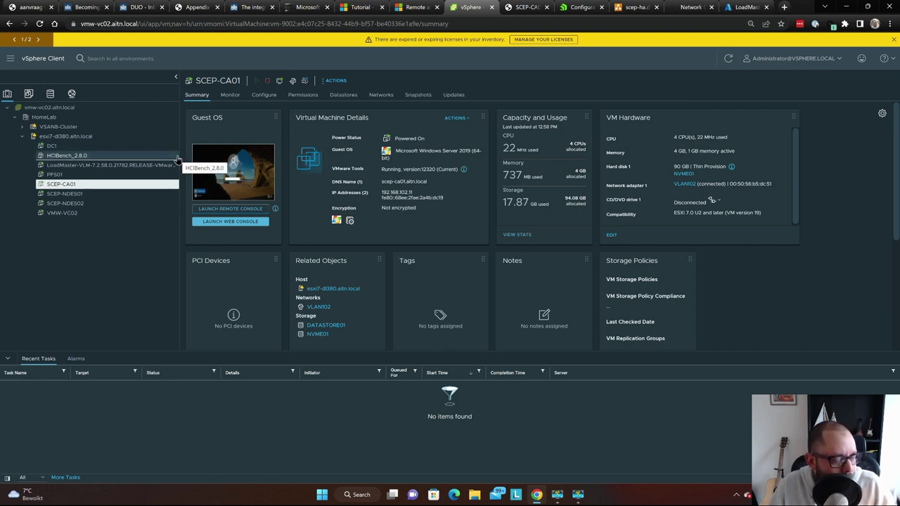
Review the esxi7 host and the SCEP-CA01, NDES01, NDES02 and LoadMaster VMs, then bring up the SCEP-CA01 console.
click(55, 137)
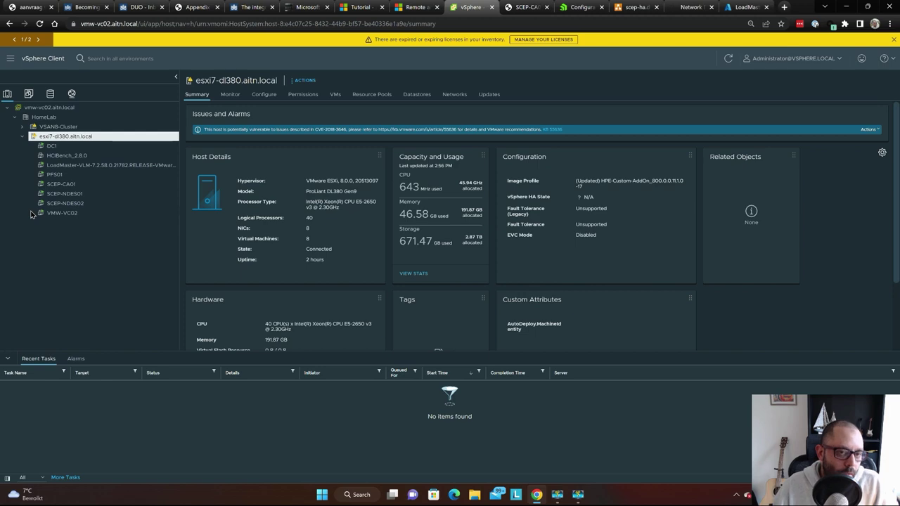
key(super)
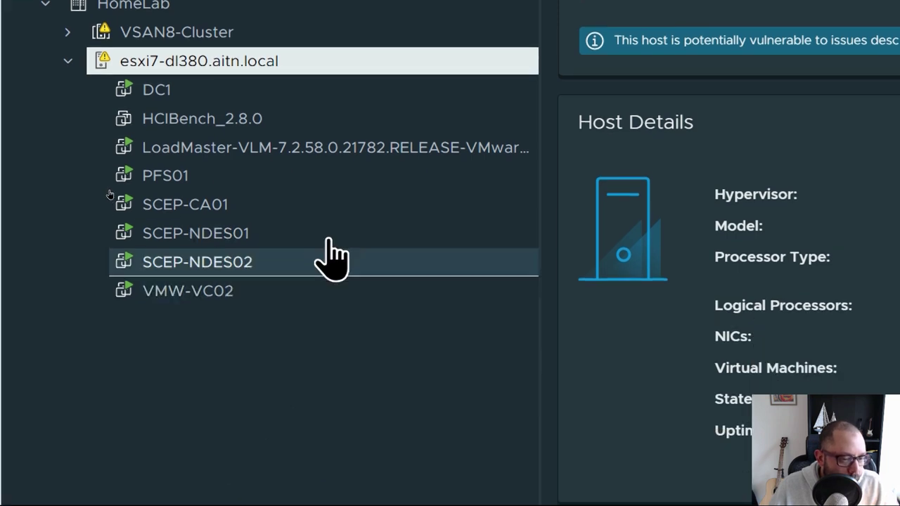
click(331, 215)
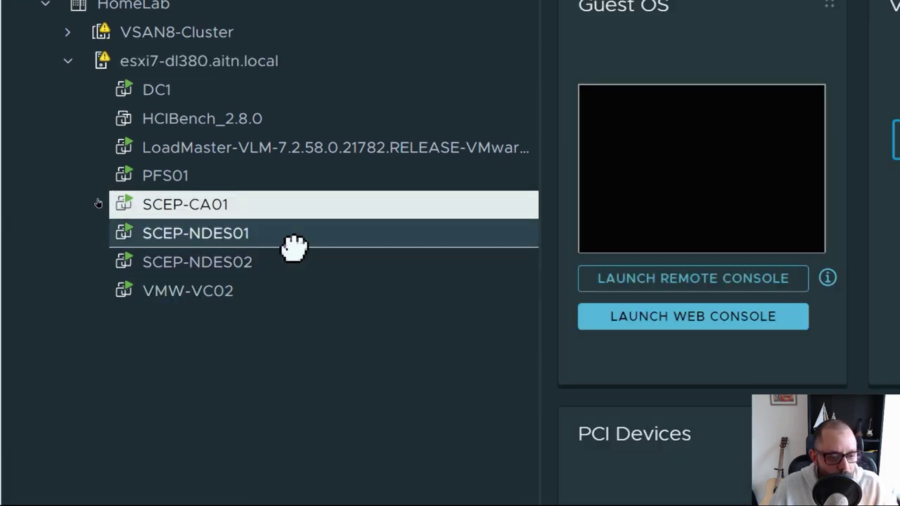
click(301, 261)
click(316, 277)
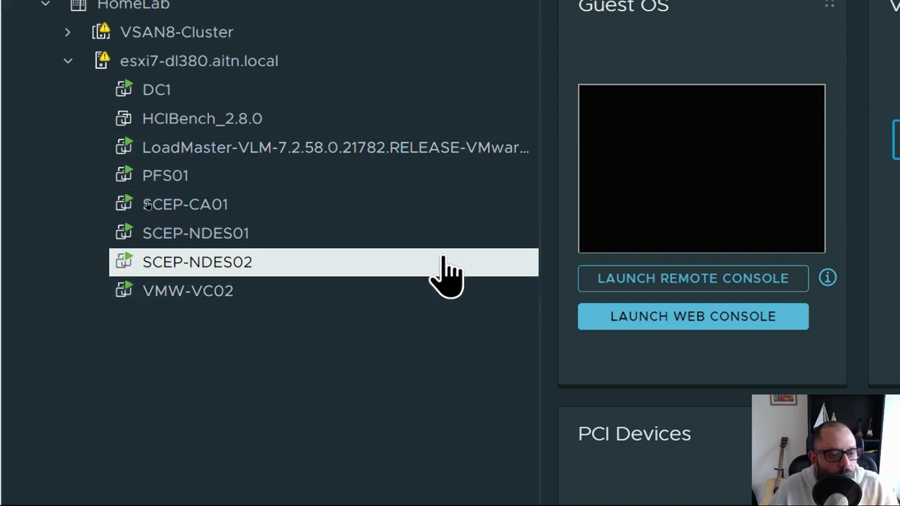
click(268, 151)
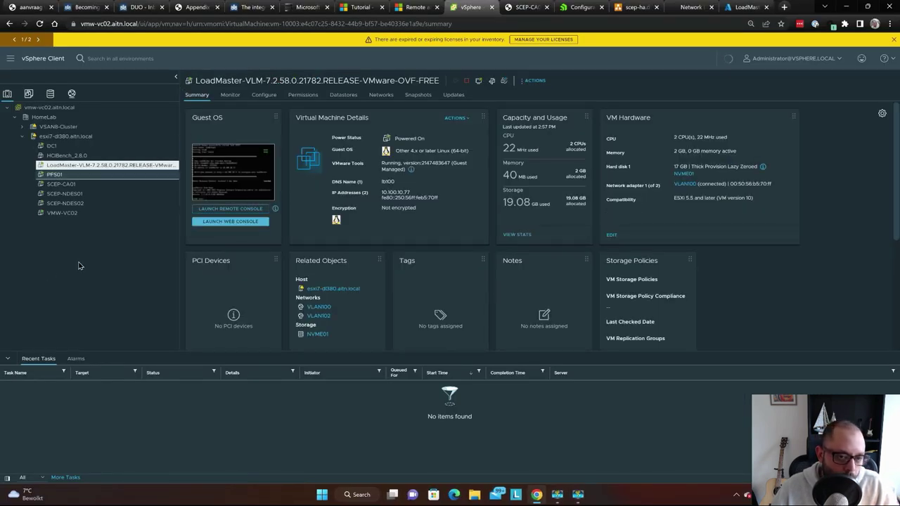
key(ctrl+Tab)
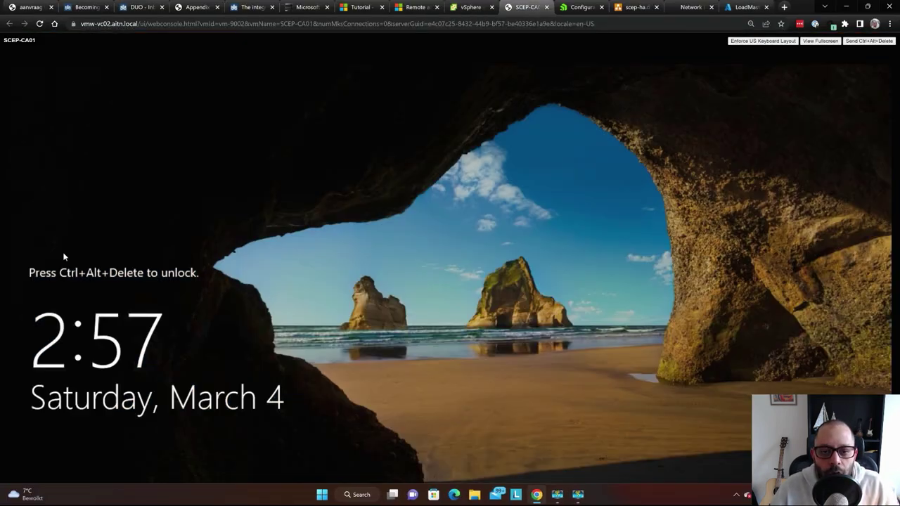
Log in to LoadMaster with the admin username and password, retrying after the Kaspersky warning.
key(ctrl+Tab)
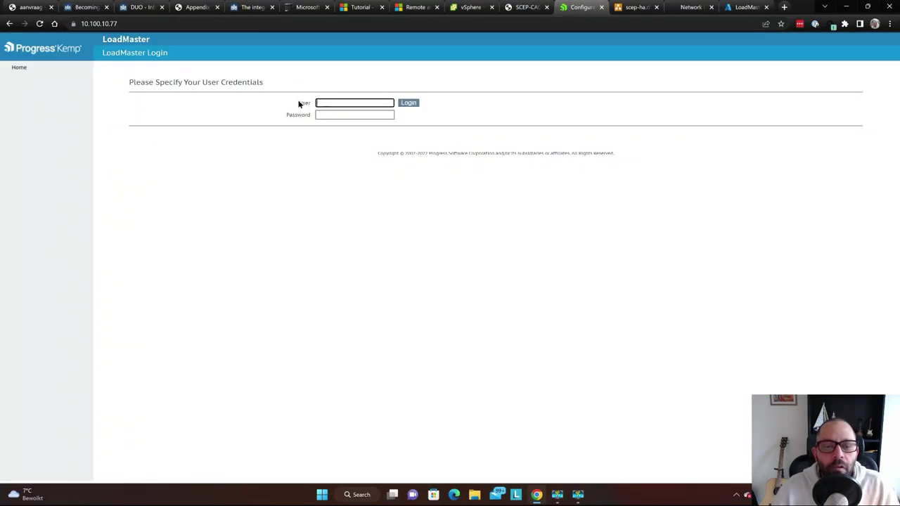
key(Tab)
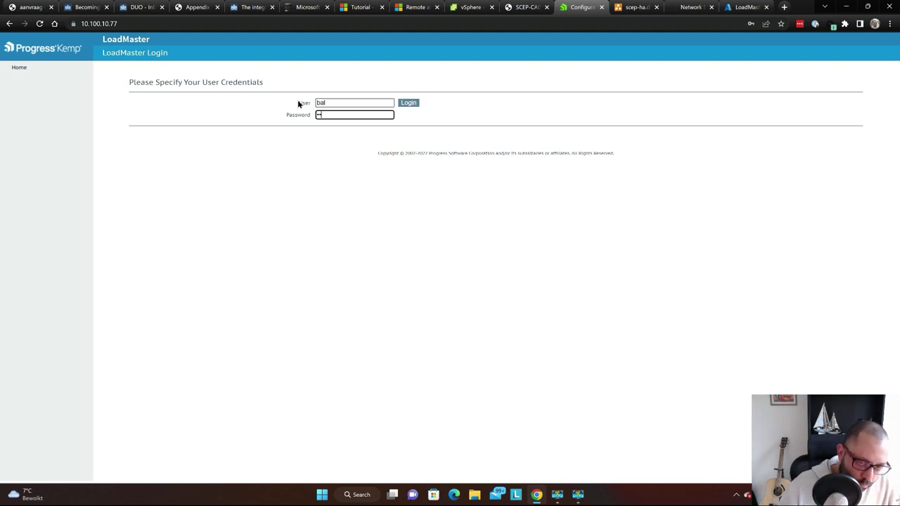
key(Return)
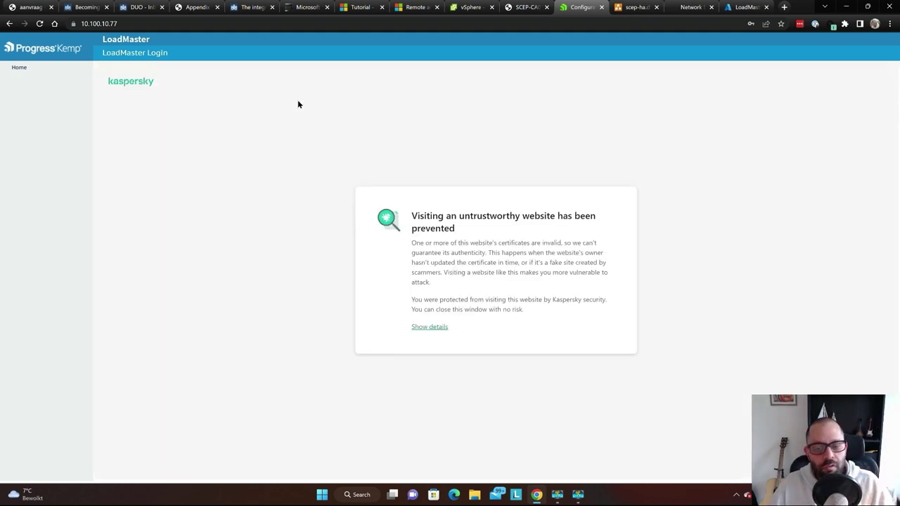
click(443, 325)
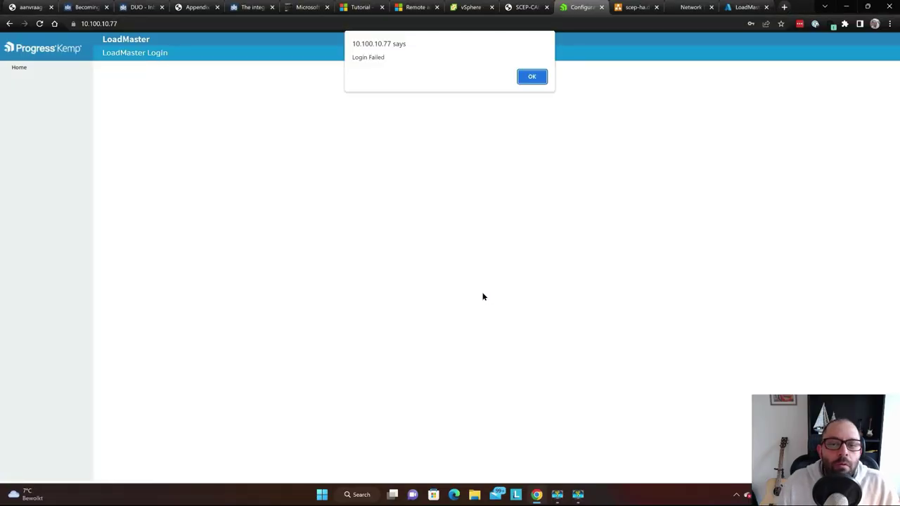
key(Return)
text(bal)
key(Tab)
text(•••••••)
key(Return)
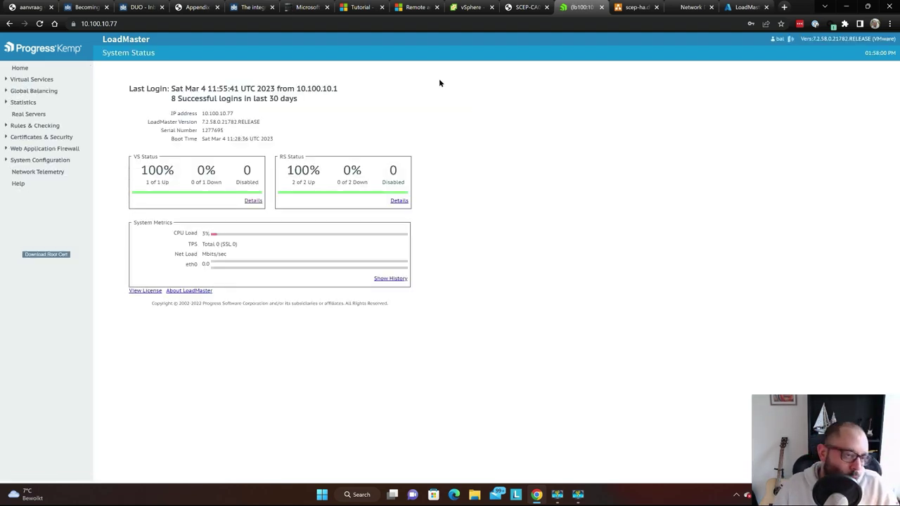
Zoom the System Status page to 150% and return to the scep-ha diagram.
key(ctrl+plus)
key(ctrl+plus)
key(ctrl+plus)
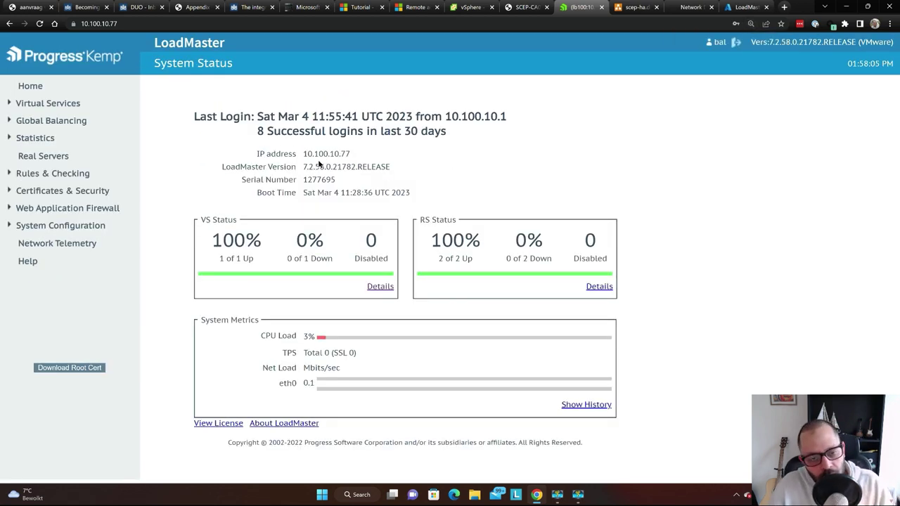
key(ctrl+shift+Tab)
key(ctrl+Tab)
key(ctrl+Tab)
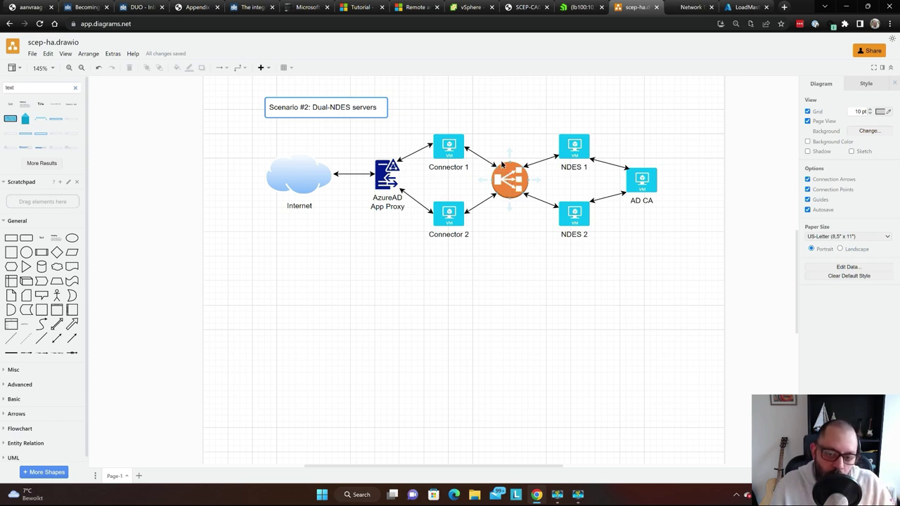
Inspect the load balancer shape in the diagram, deselect it, and return to LoadMaster System Status.
click(509, 177)
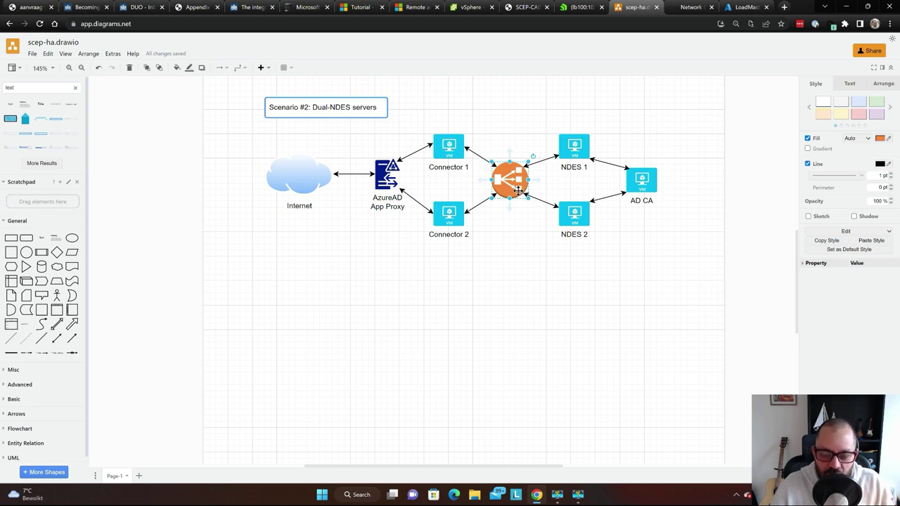
click(604, 109)
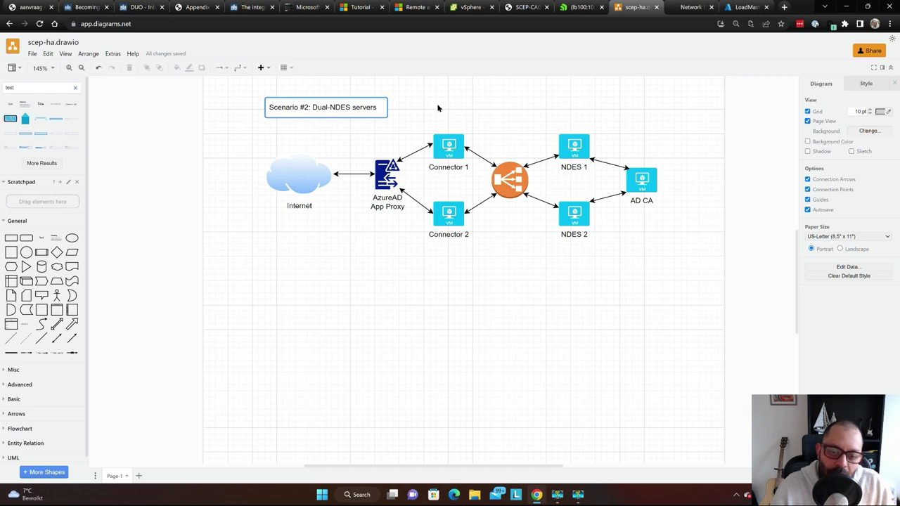
click(515, 178)
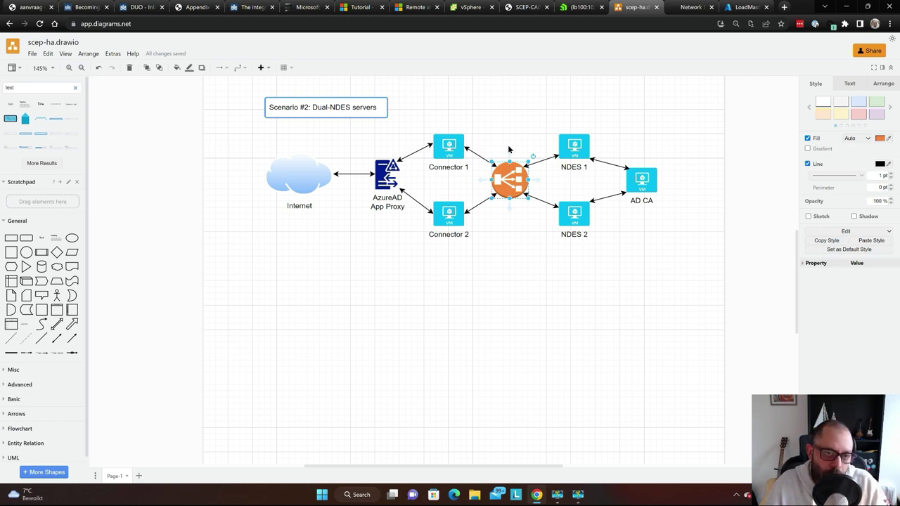
click(490, 109)
key(ctrl+shift+Tab)
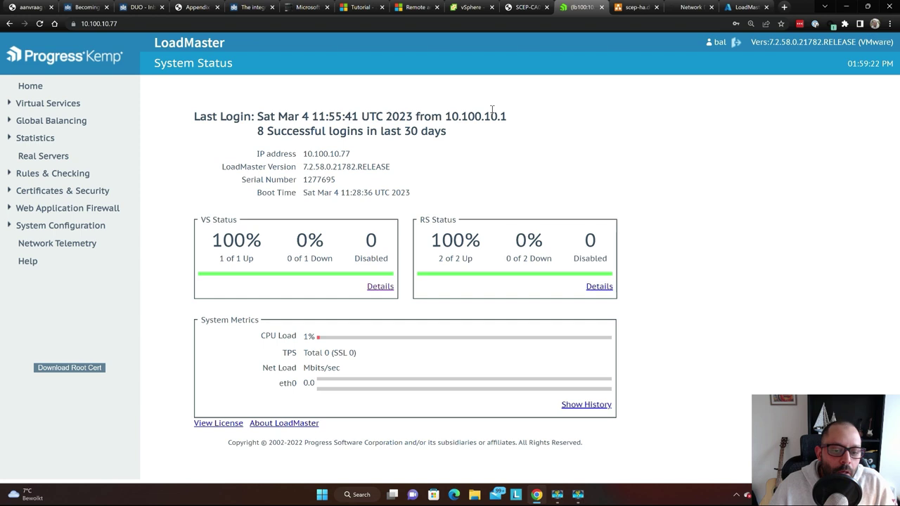
Open the SCEP virtual service at 10.100.10.78:443 for modification from View/Modify Services.
click(49, 103)
click(46, 131)
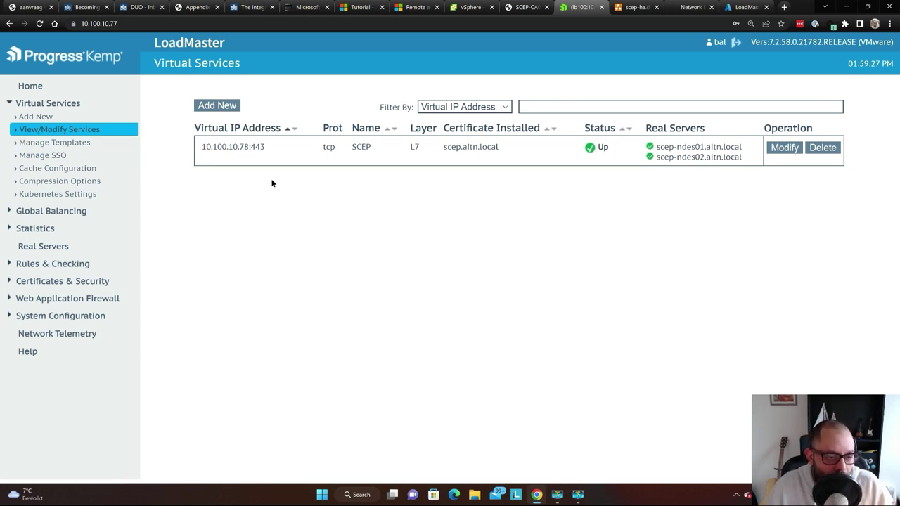
double_click(219, 146)
click(331, 191)
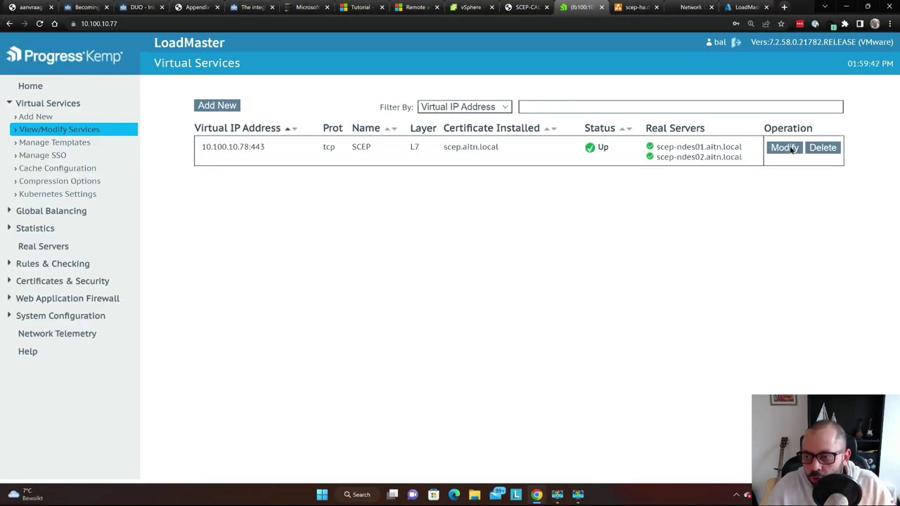
click(784, 148)
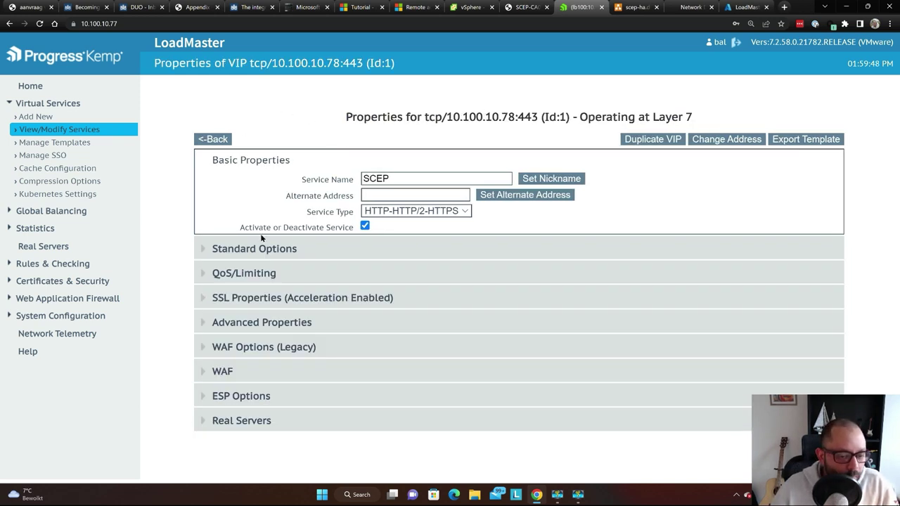
Review the SCEP service's Standard Options, keep round robin scheduling, and expand SSL Properties.
click(234, 249)
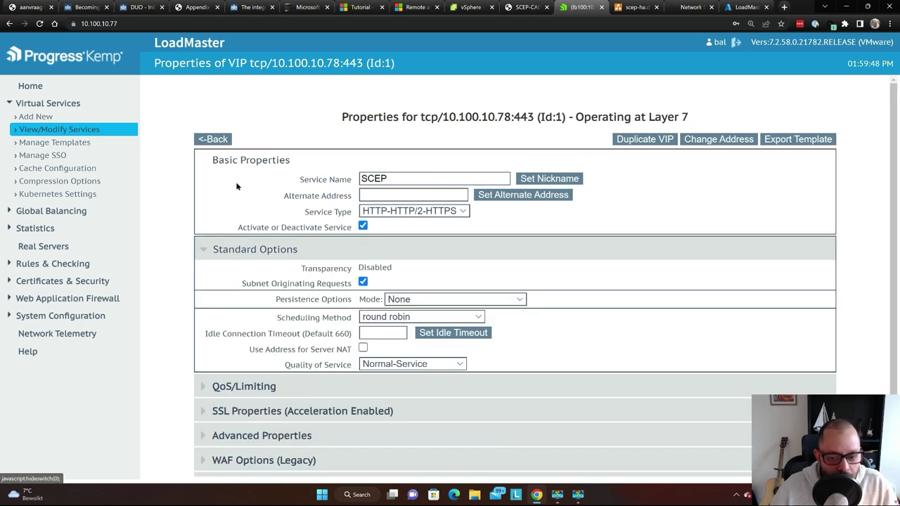
scroll(236, 182, down, 2)
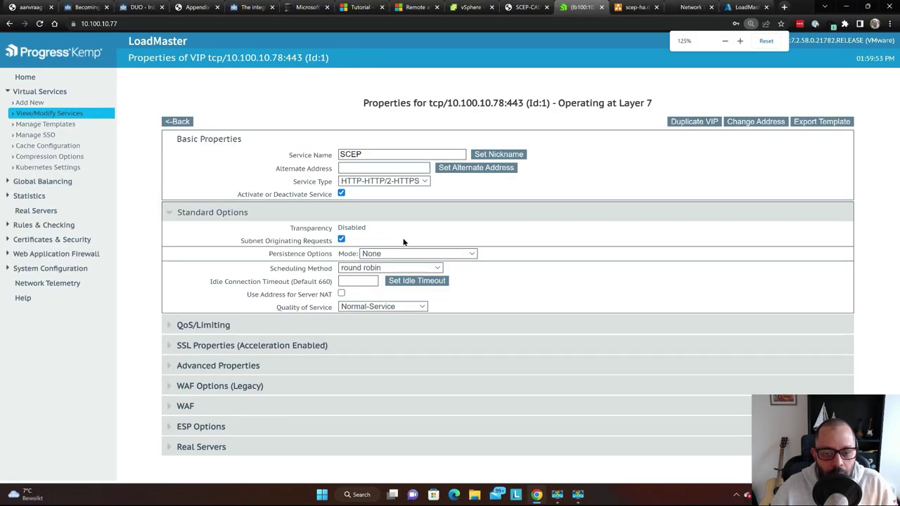
key(ctrl+minus)
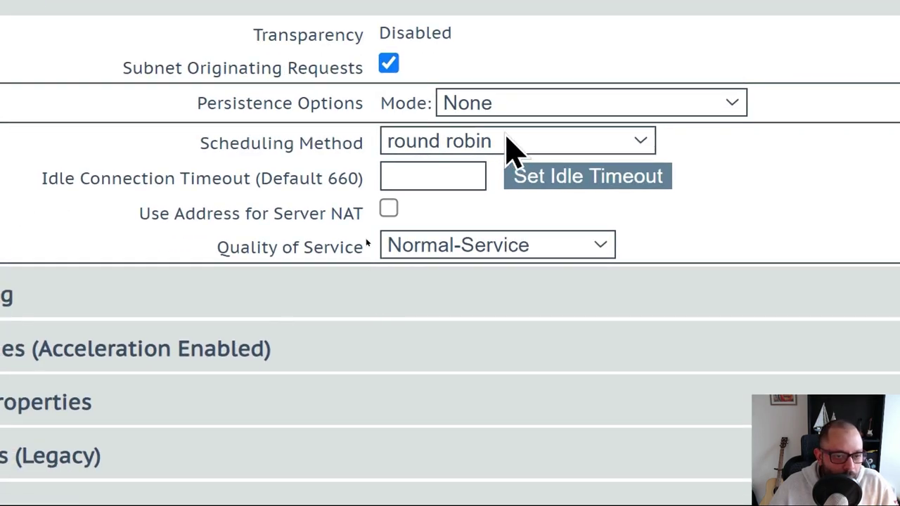
click(504, 141)
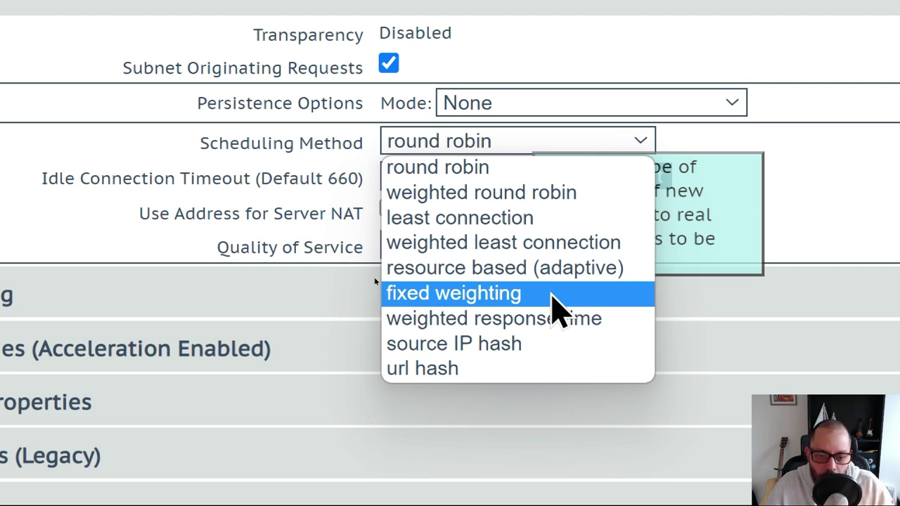
click(114, 156)
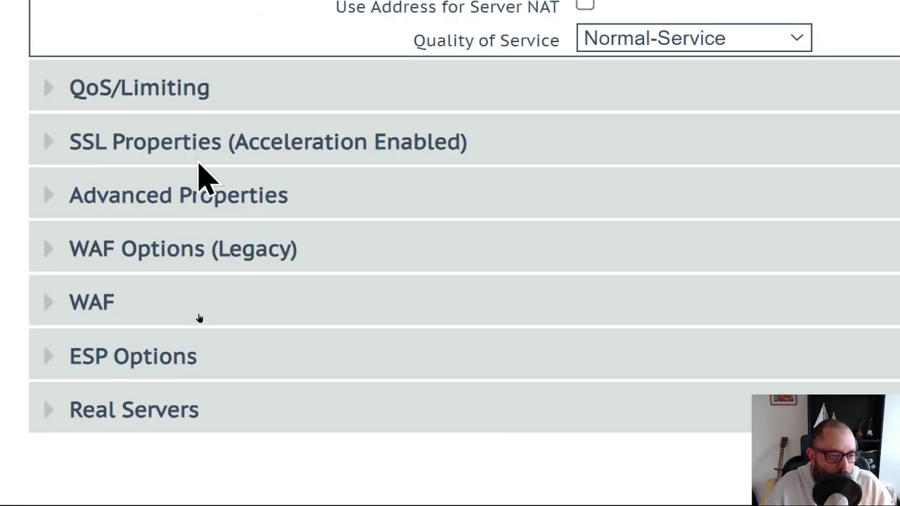
click(202, 156)
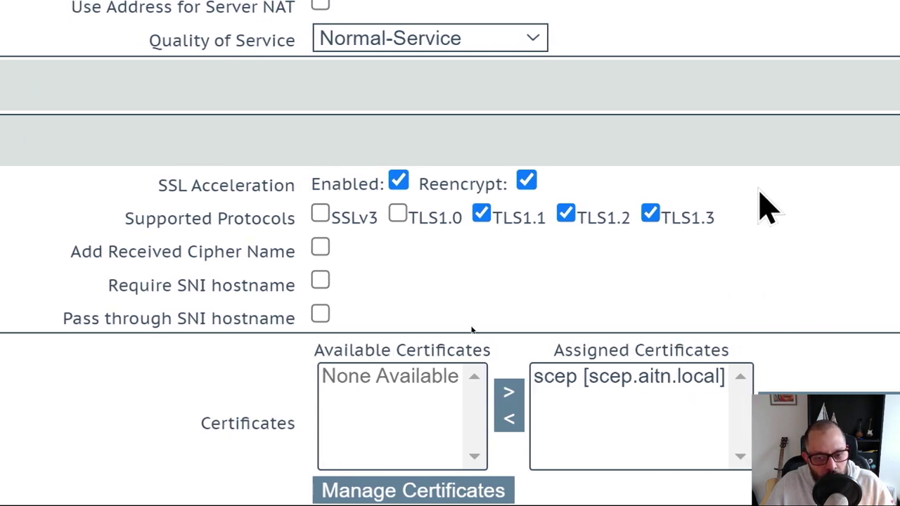
scroll(767, 207, down, 2)
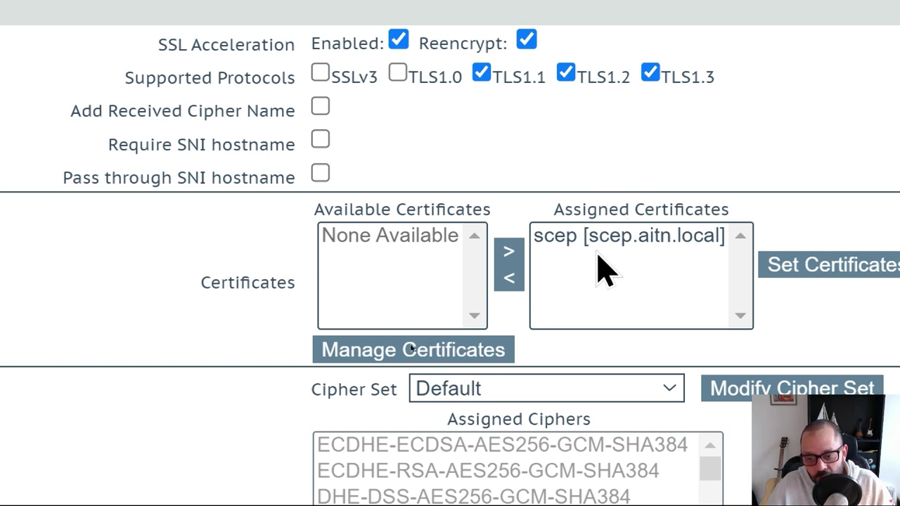
click(555, 242)
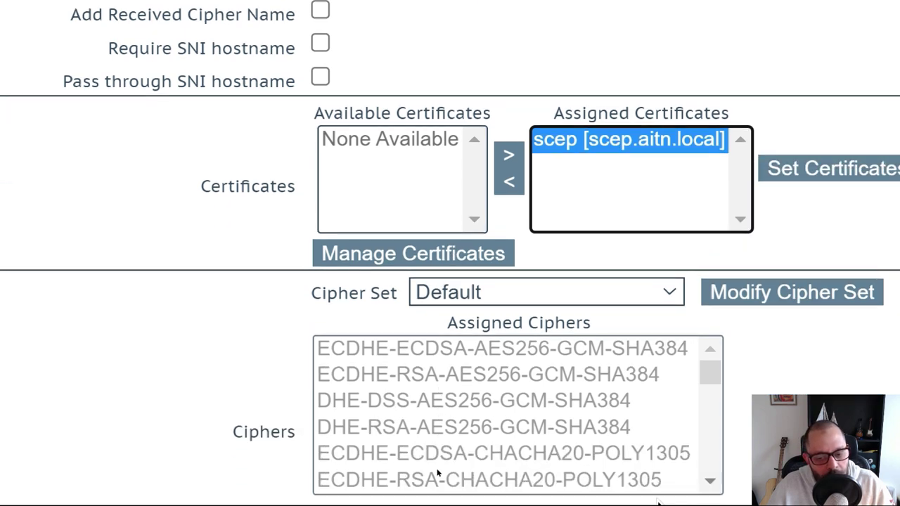
scroll(602, 147, down, 6)
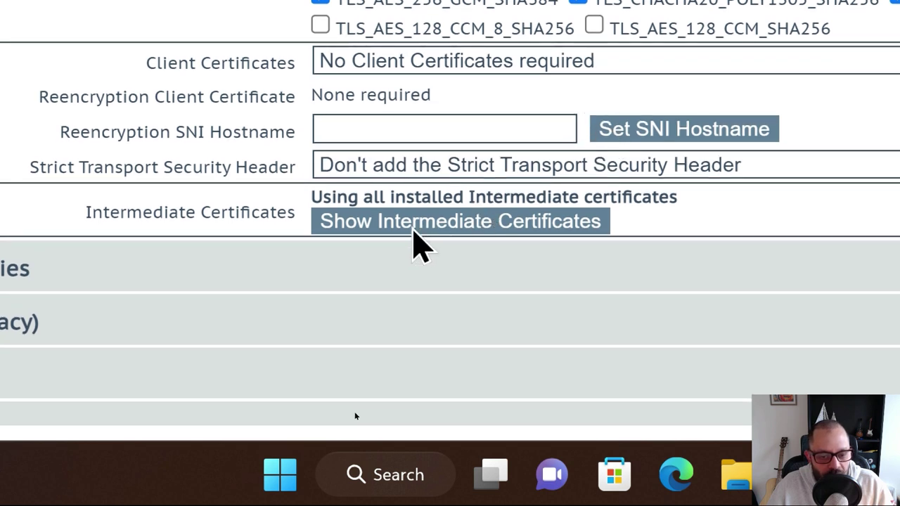
Show the intermediate certificates and select aitn-rootca in the All Certificates list.
click(410, 229)
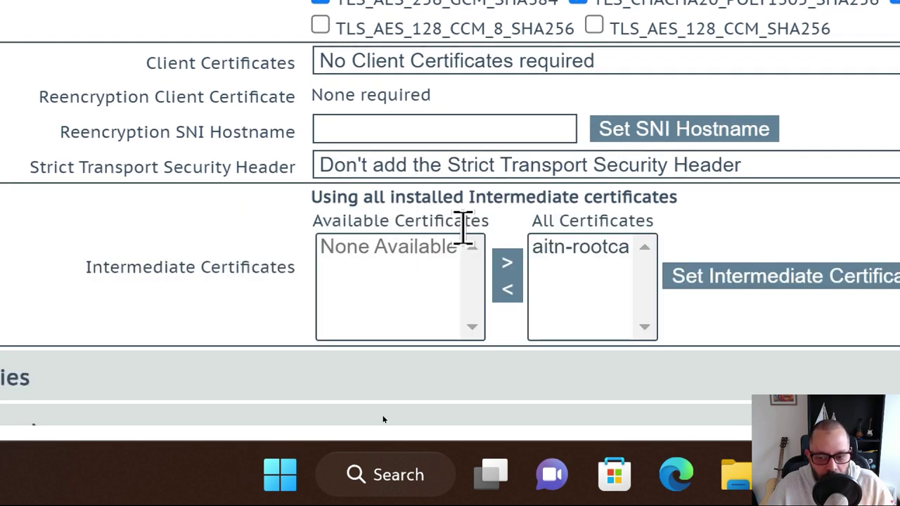
click(589, 255)
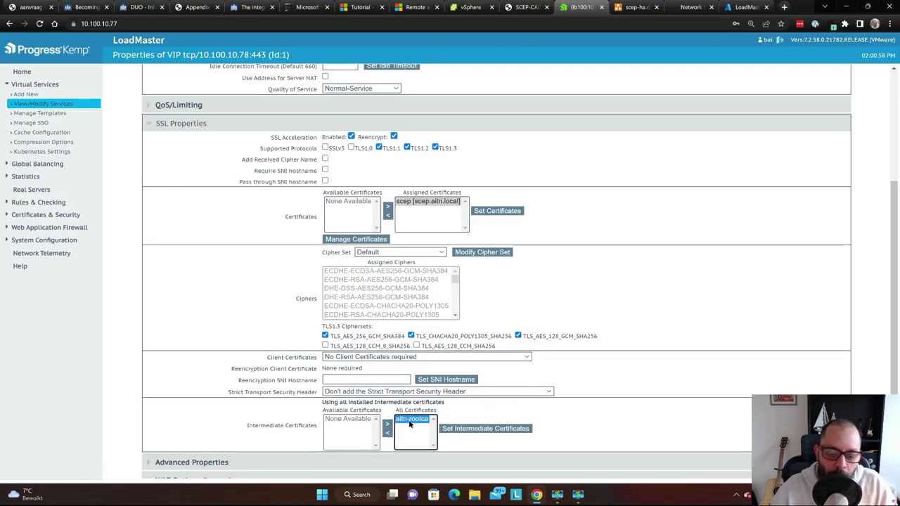
scroll(530, 399, down, 1)
scroll(530, 400, down, 2)
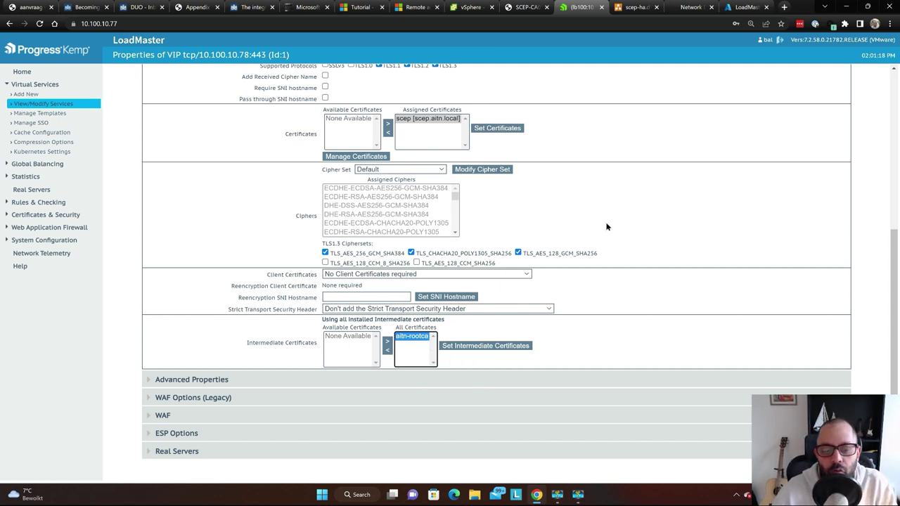
Expand Real Servers to review HTTPS health checks and weights 1000 and 1, leaving the URL unchanged.
click(180, 452)
scroll(535, 197, down, 2)
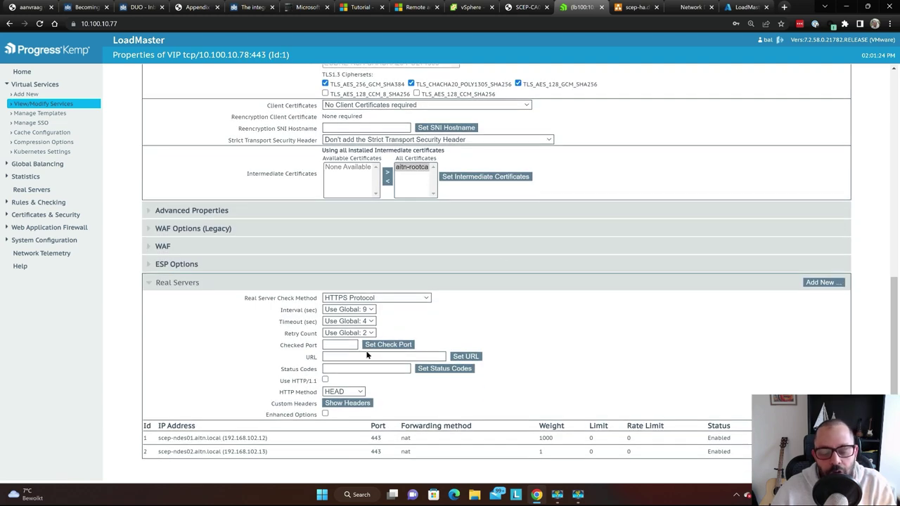
key(super+plus)
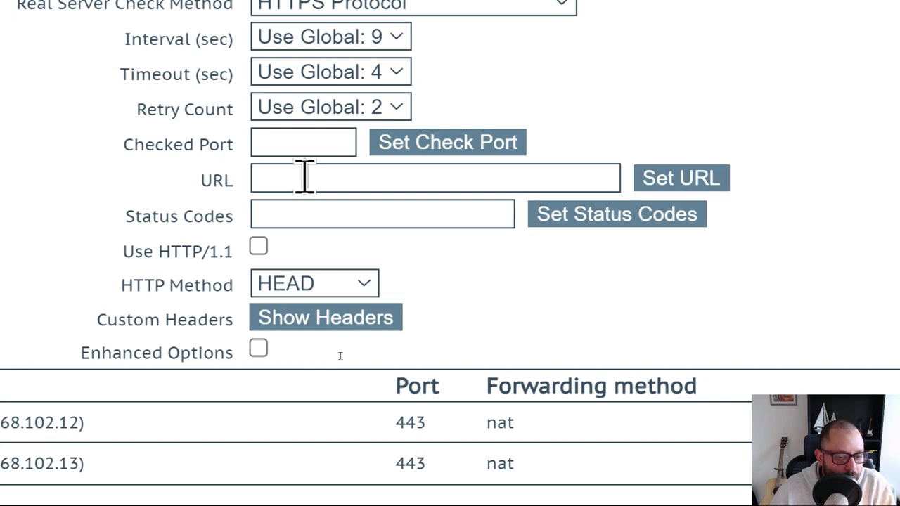
click(305, 178)
key(Escape)
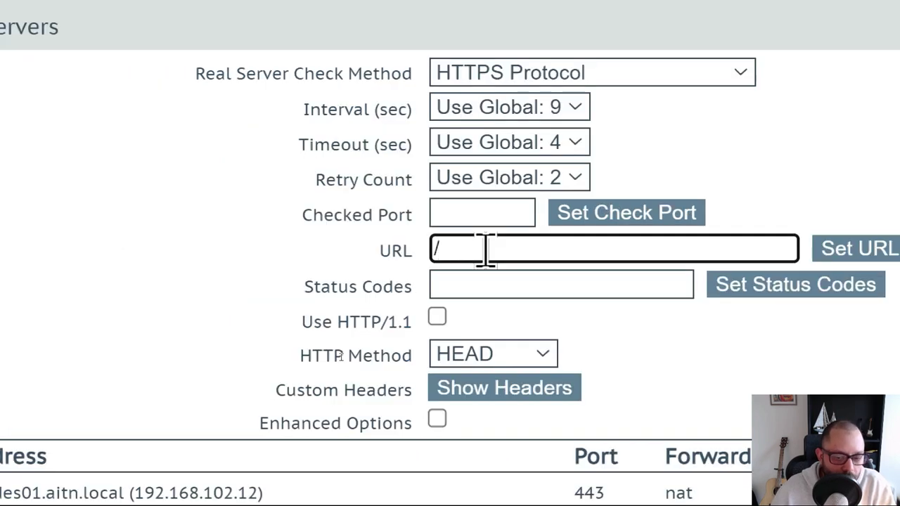
click(232, 210)
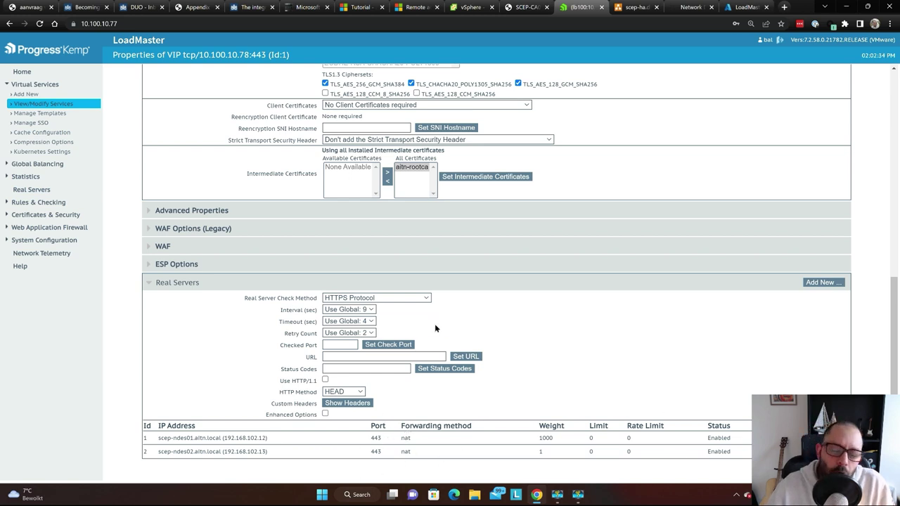
Switch browser tabs from LoadMaster to the scep-ha Dual-NDES servers diagram.
scroll(435, 326, up, 3)
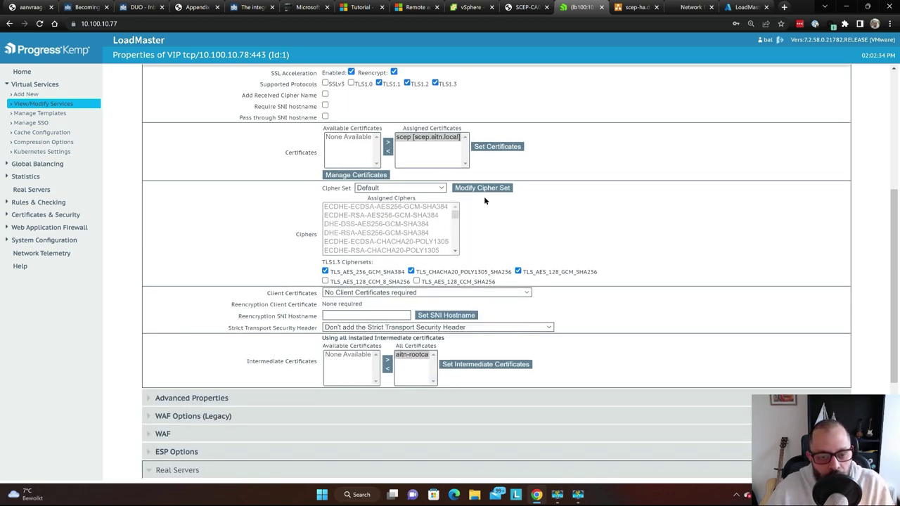
scroll(393, 161, up, 1)
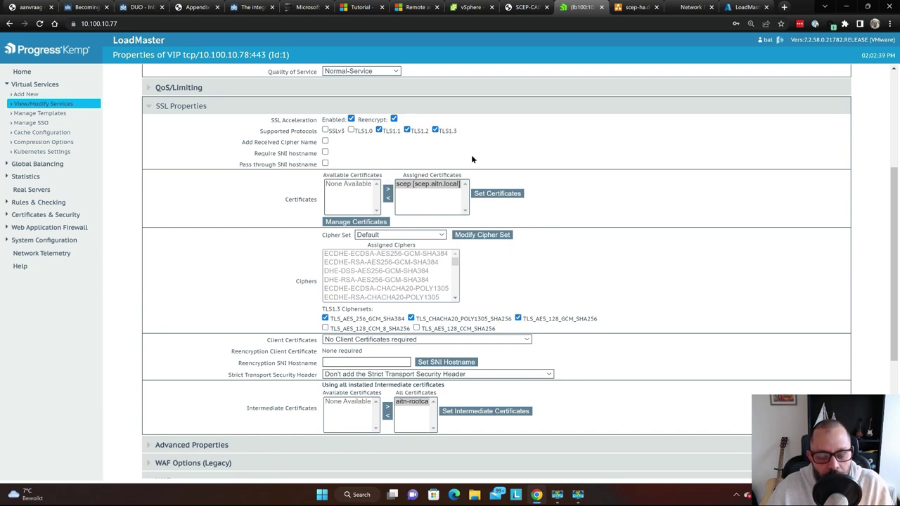
scroll(465, 213, up, 4)
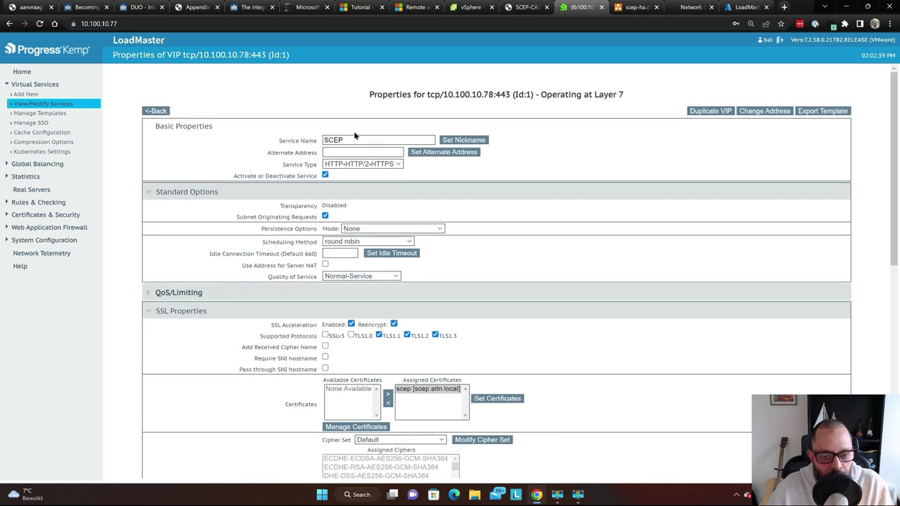
scroll(486, 222, down, 1)
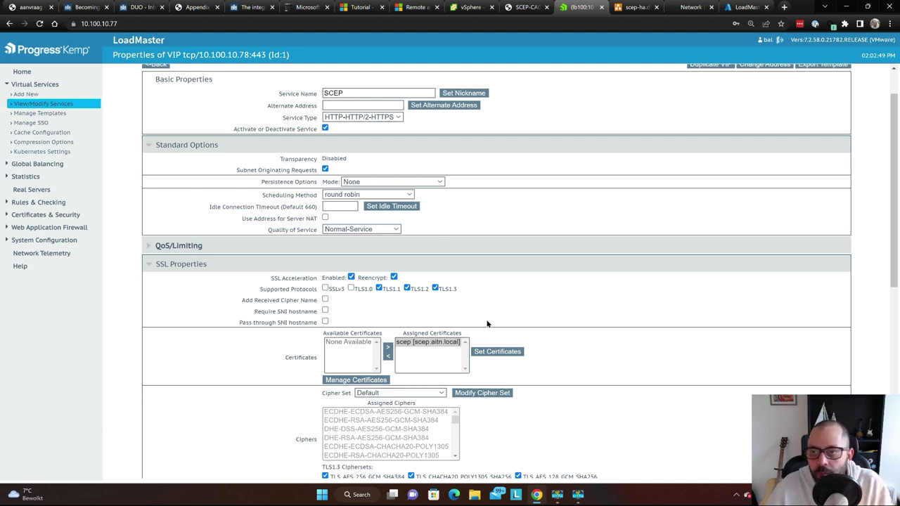
key(ctrl+shift+Tab)
key(ctrl+Tab)
key(ctrl+Tab)
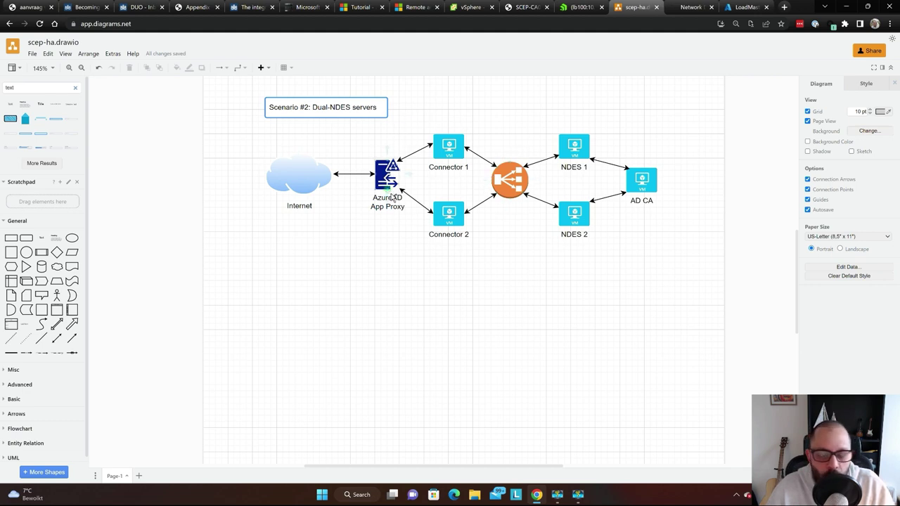
Cycle past the NDES FAQ and Azure marketplace tabs back to the SCEP service properties.
mouse_move(387, 176)
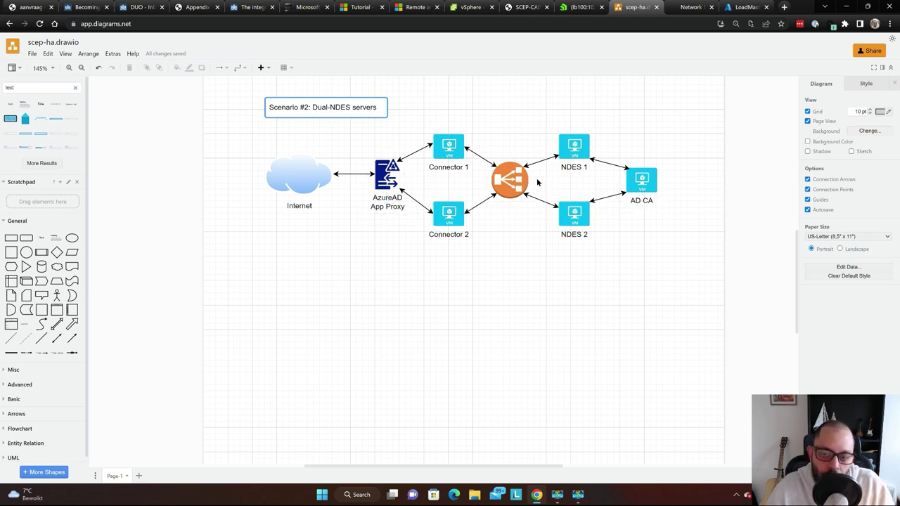
key(ctrl+Tab)
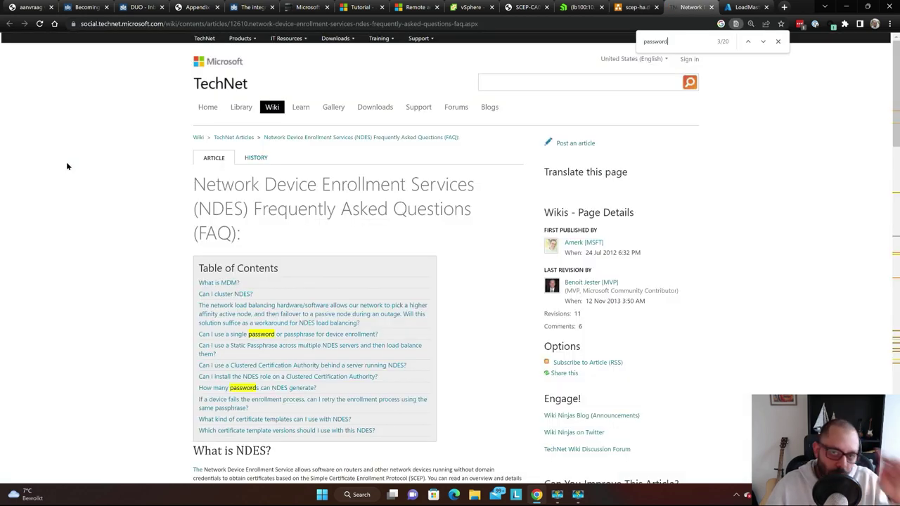
key(ctrl+Tab)
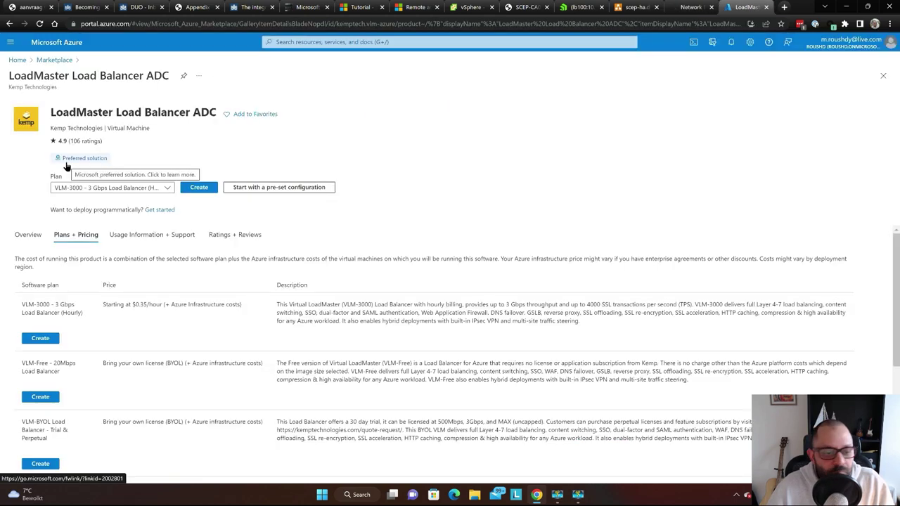
key(ctrl+shift+Tab)
key(ctrl+shift+Tab)
key(ctrl+shift+Tab)
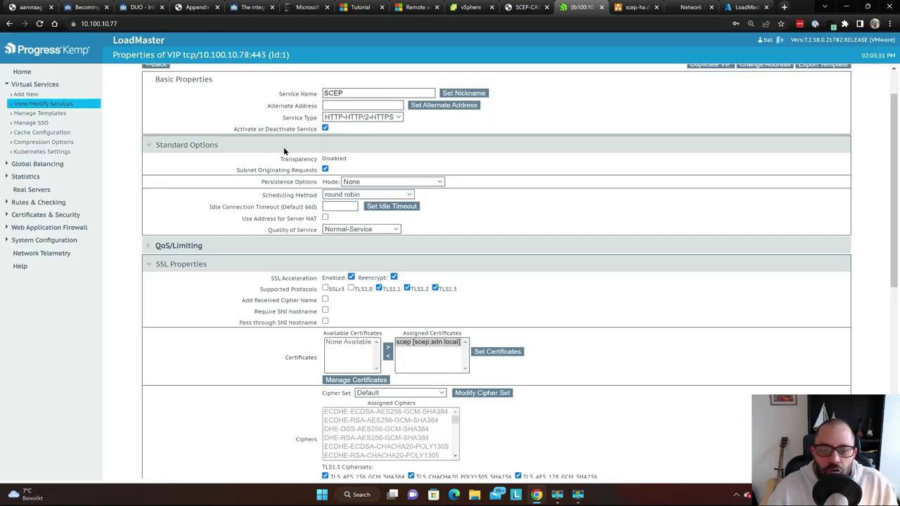
scroll(490, 205, up, 1)
scroll(486, 206, down, 2)
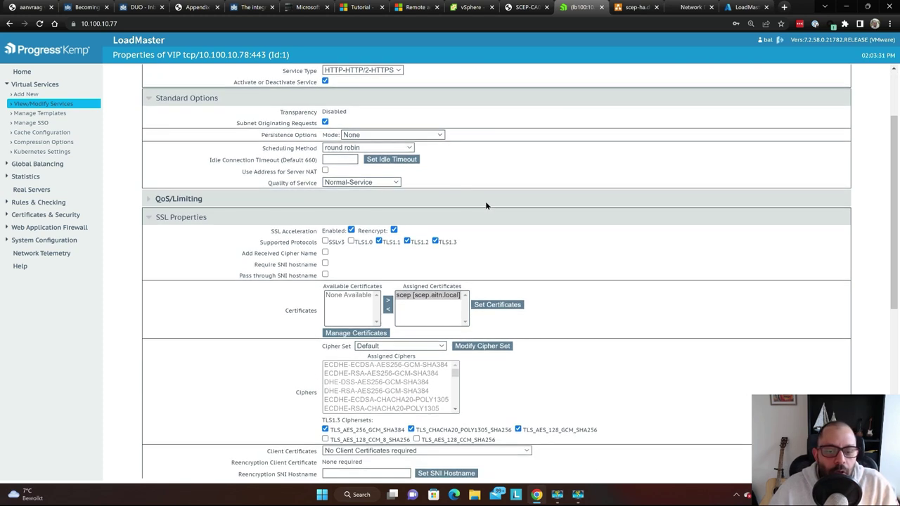
scroll(474, 228, down, 1)
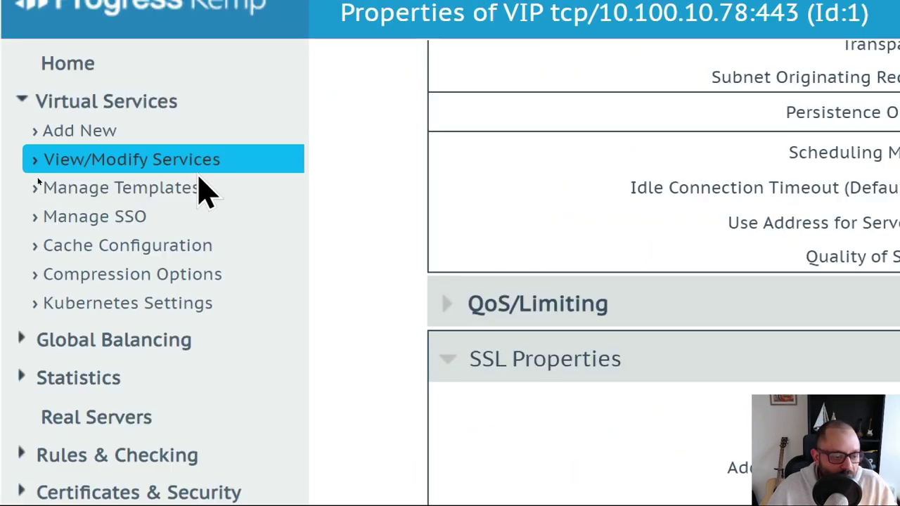
scroll(35, 478, down, 3)
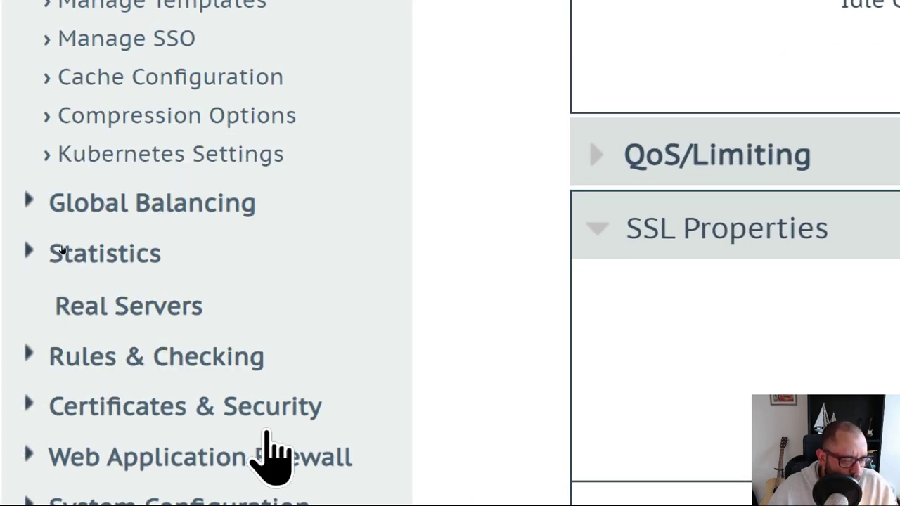
Open Generate CSR under Certificates & Security in the sidebar.
scroll(232, 478, down, 3)
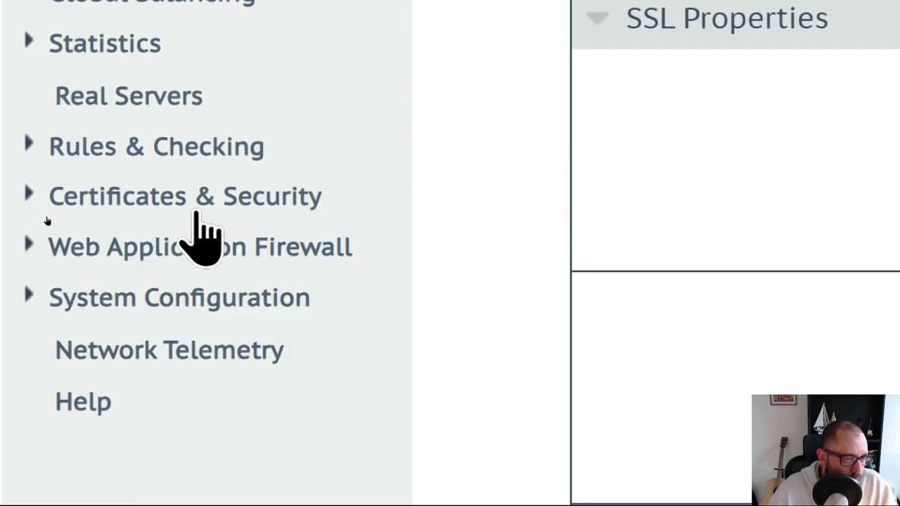
click(186, 202)
scroll(185, 488, down, 2)
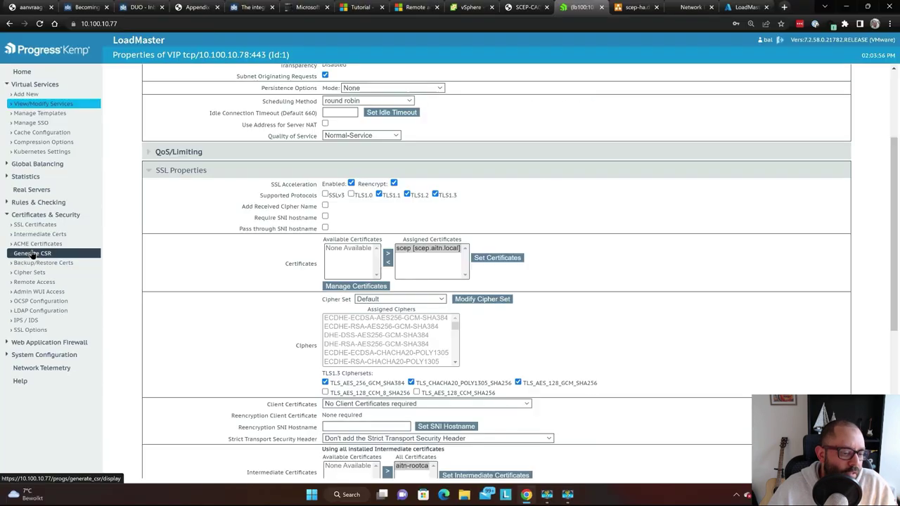
click(134, 246)
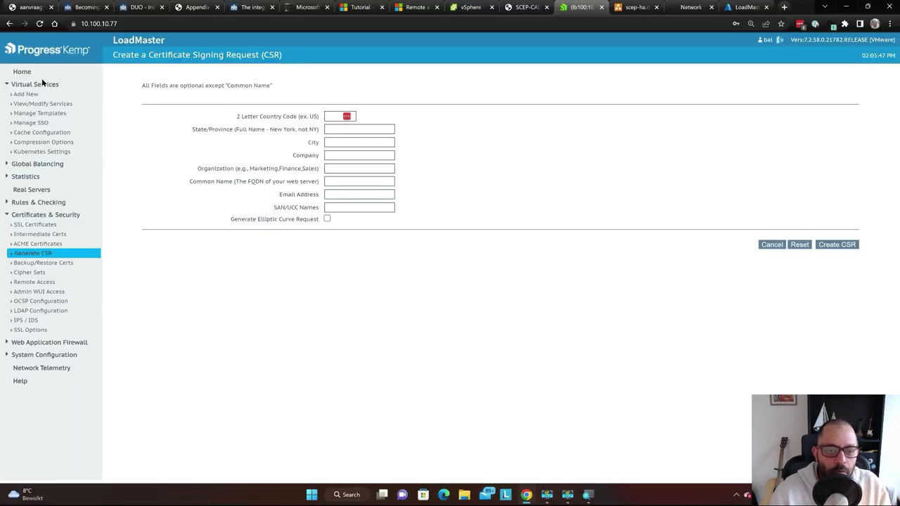
Show Real Time Statistics for real servers 192.168.102.12 and 192.168.102.13, both Up.
key(ctrl+minus)
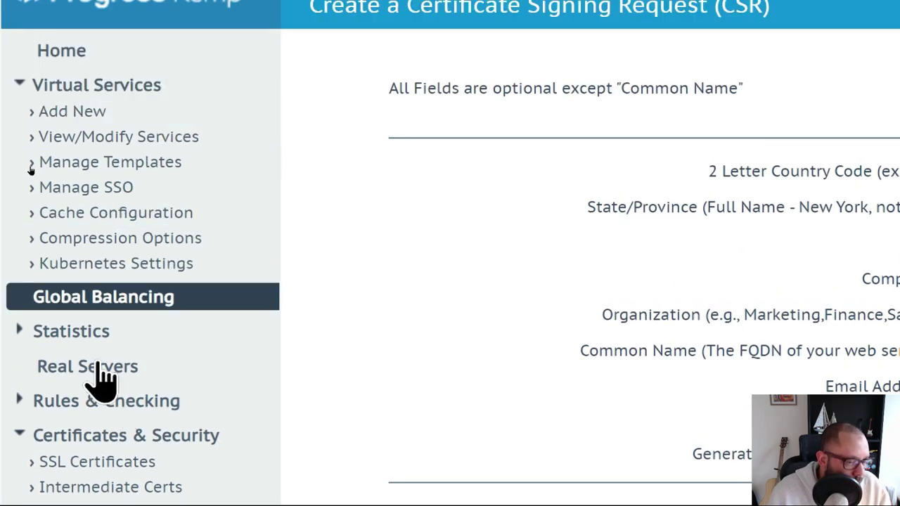
click(89, 336)
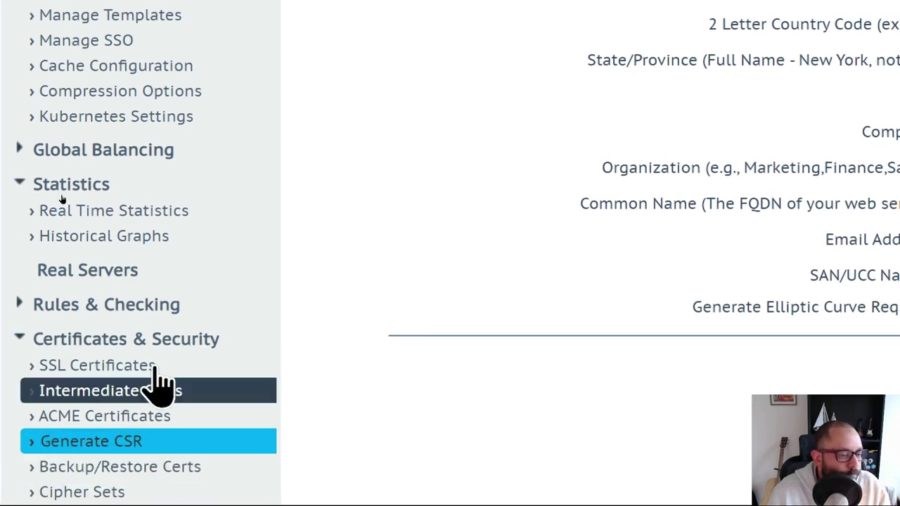
click(150, 218)
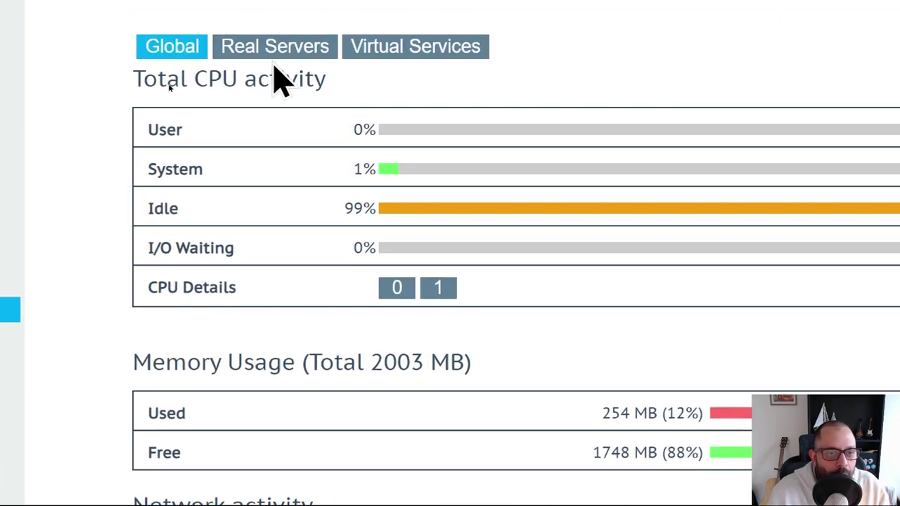
click(253, 56)
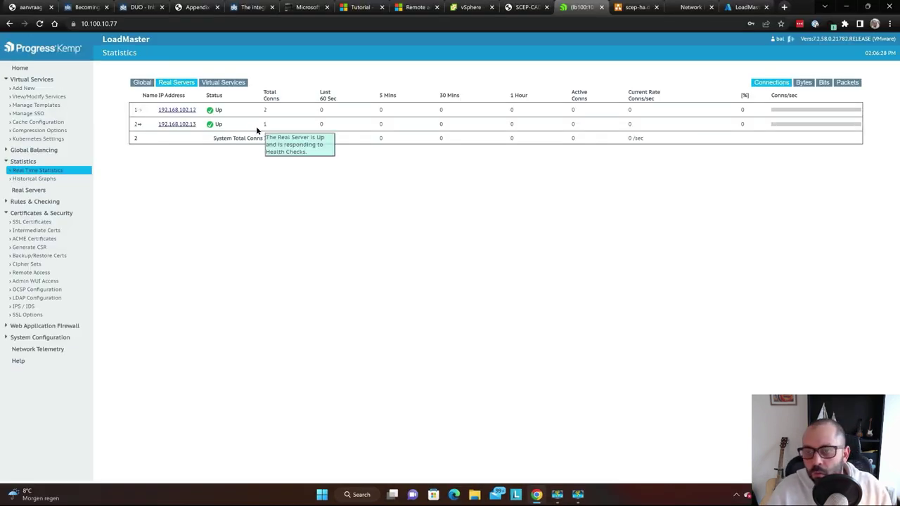
key(ctrl+Tab)
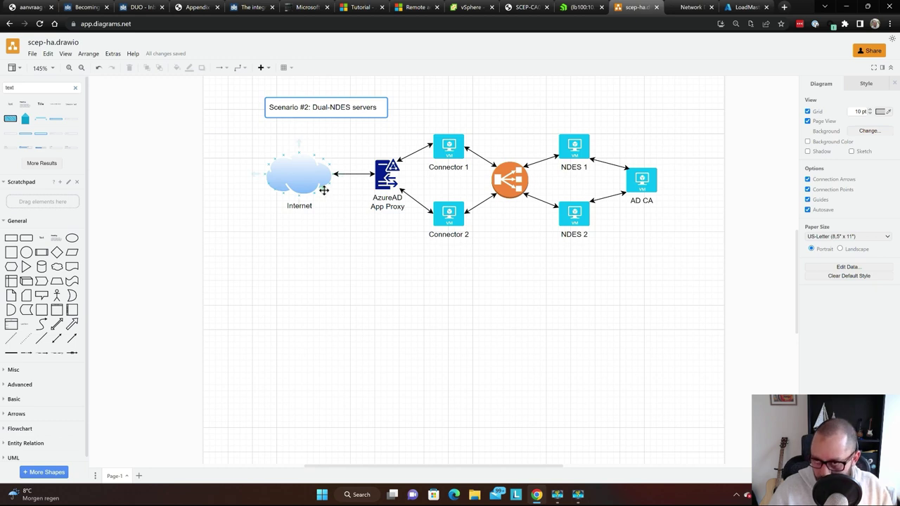
key(ctrl+shift+Tab)
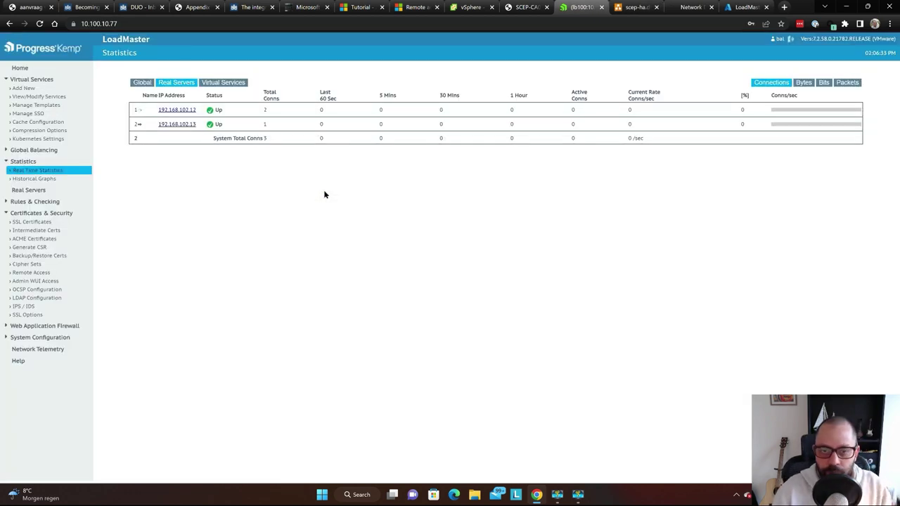
In an Incognito window, load scep.aitn.local and expand the Kaspersky certificate warning details.
key(ctrl+shift+n)
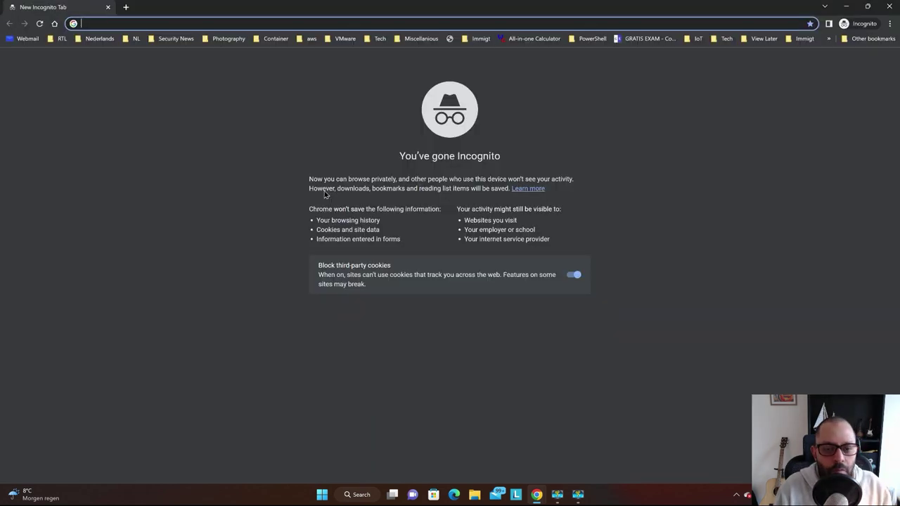
text(scep.aitn.local)
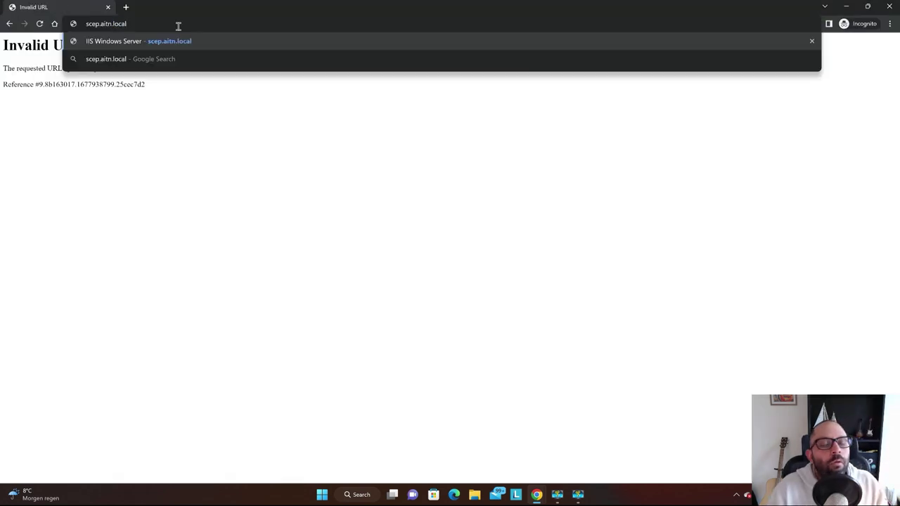
key(Return)
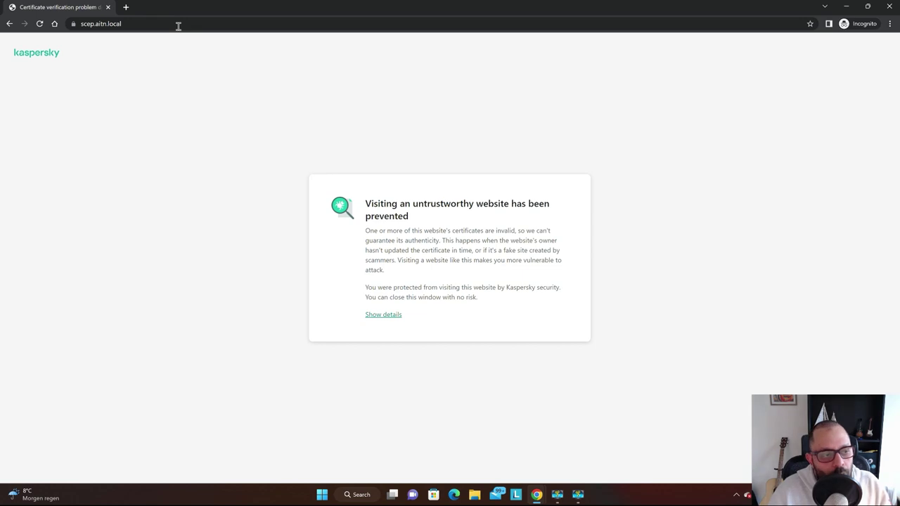
key(super+plus)
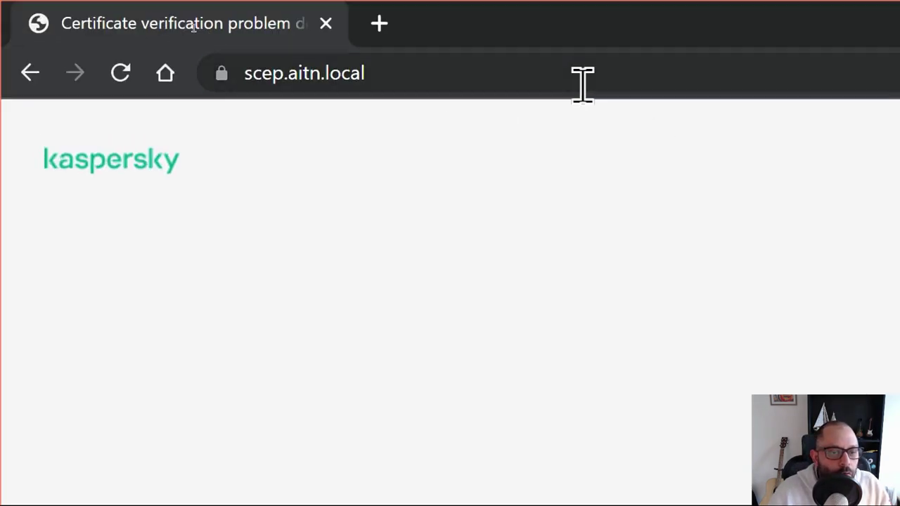
click(583, 85)
key(Home)
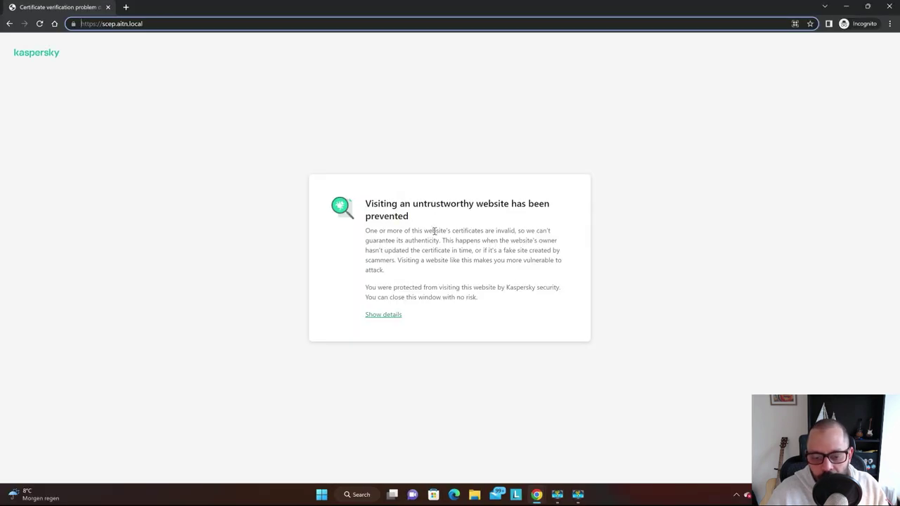
click(388, 316)
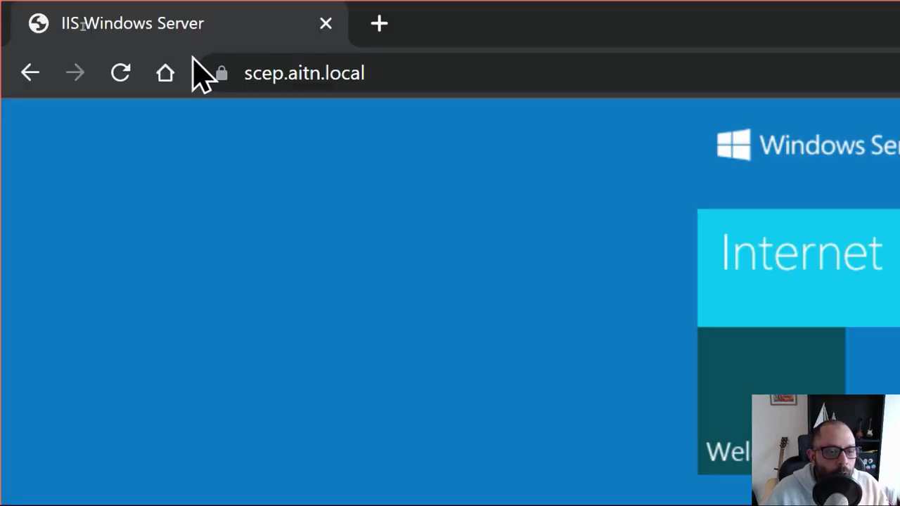
Inspect scep.aitn.local's valid certificate and its detailed fields.
click(218, 76)
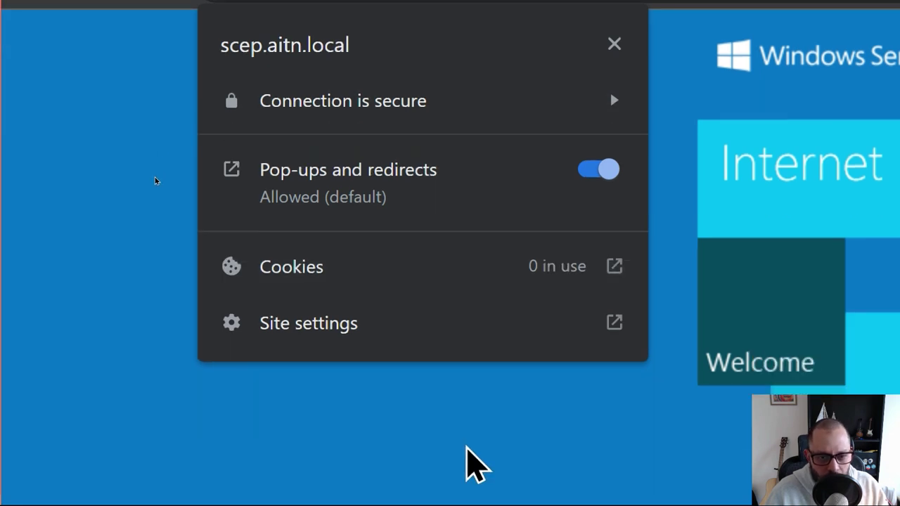
click(446, 105)
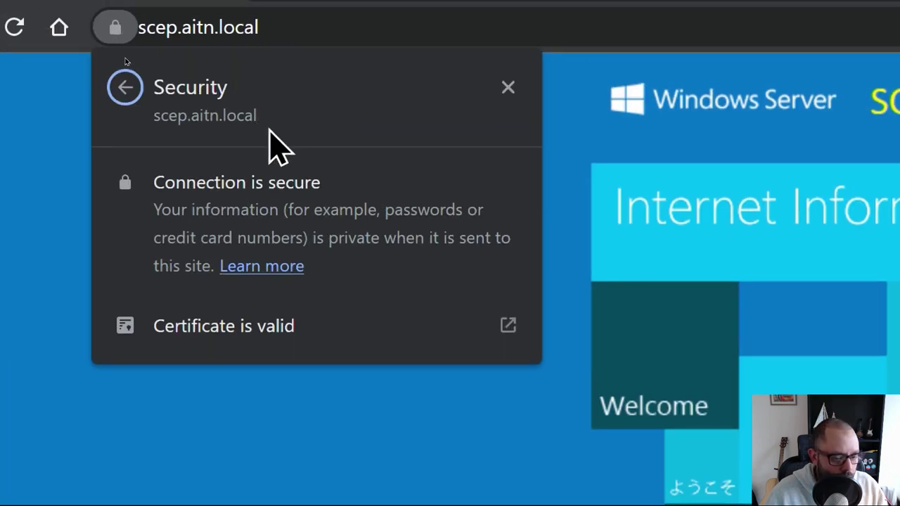
click(255, 345)
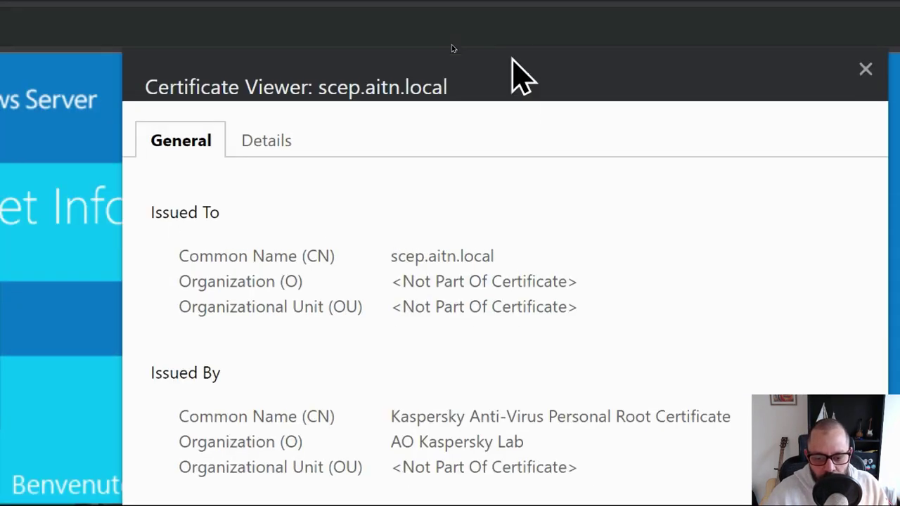
click(260, 142)
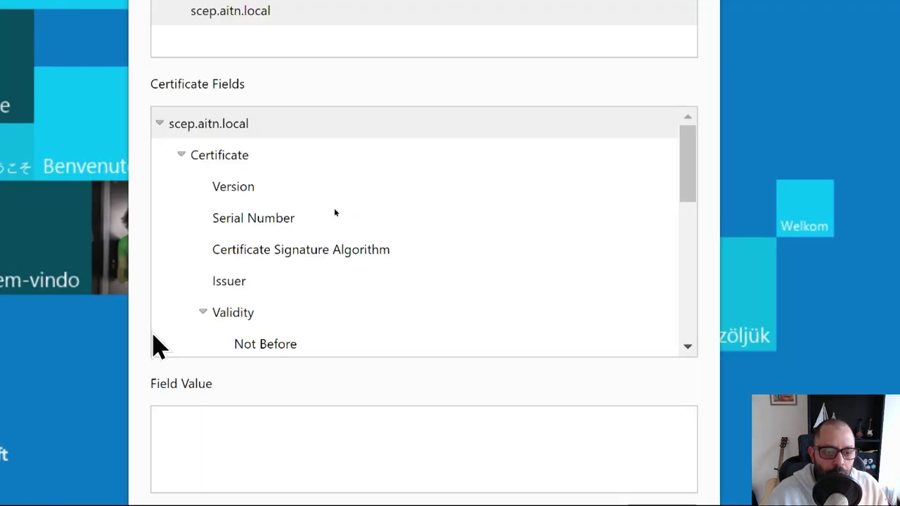
key(Escape)
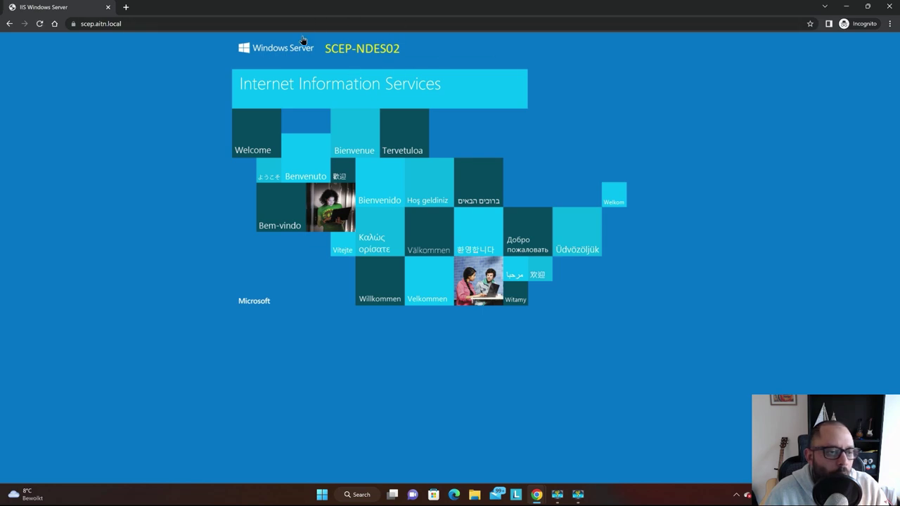
Reload the page, check LoadMaster shows 2 connections on 192.168.102.13, then go to SCEP-CA01.
key(F5)
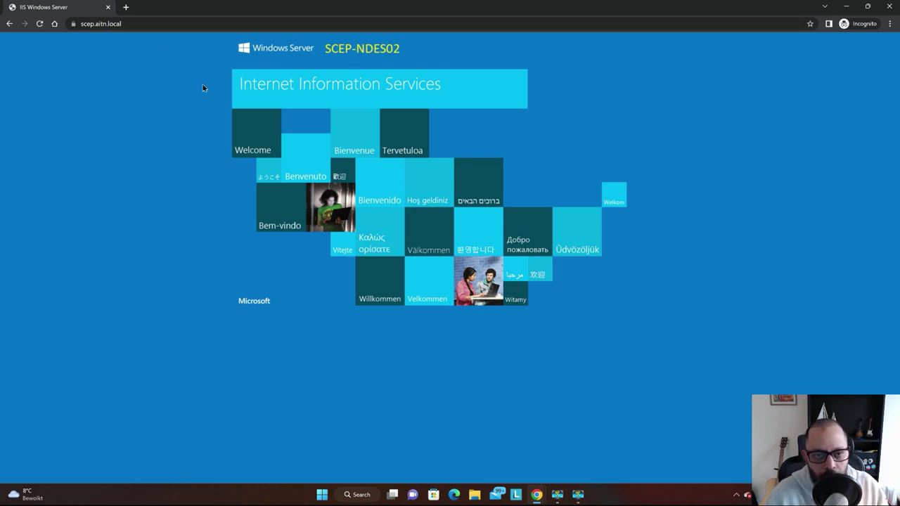
key(alt+Tab)
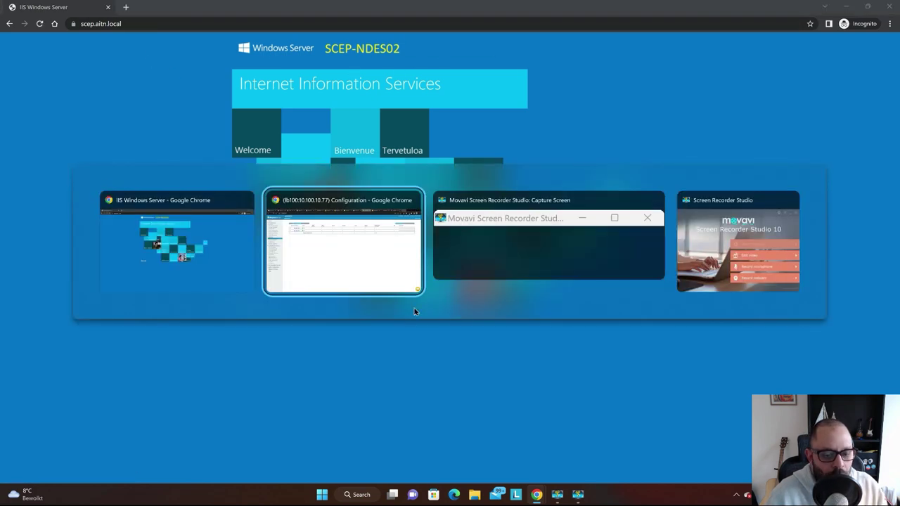
click(362, 261)
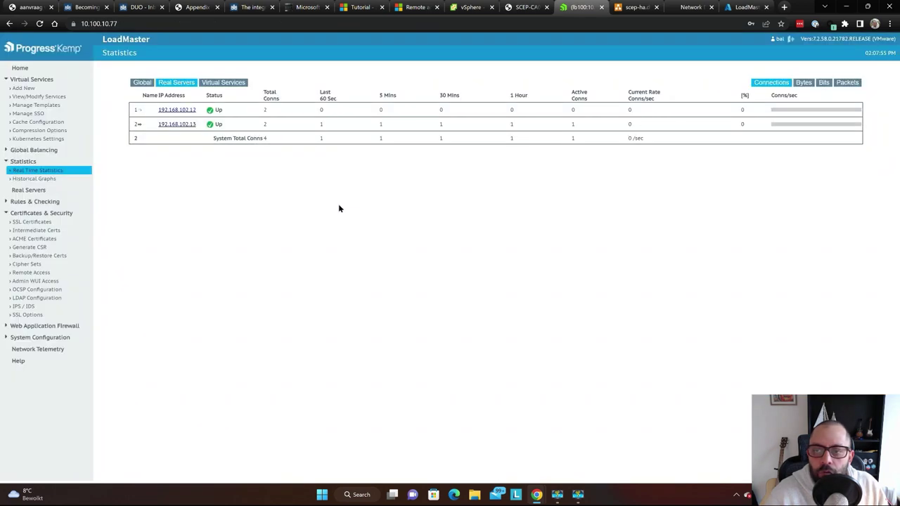
key(ctrl+shift+Tab)
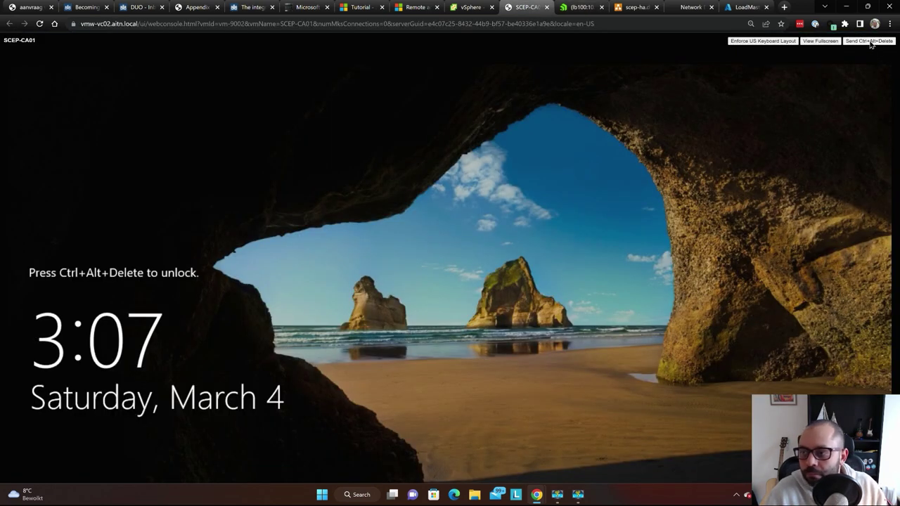
Sign in to the SCEP-CA01 console with the account password.
click(870, 41)
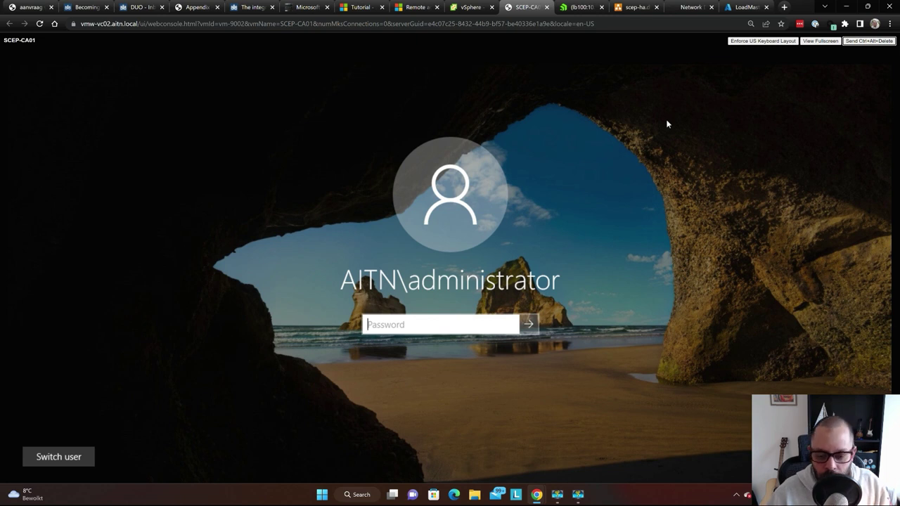
click(464, 320)
text(•)
text(•••••)
key(Return)
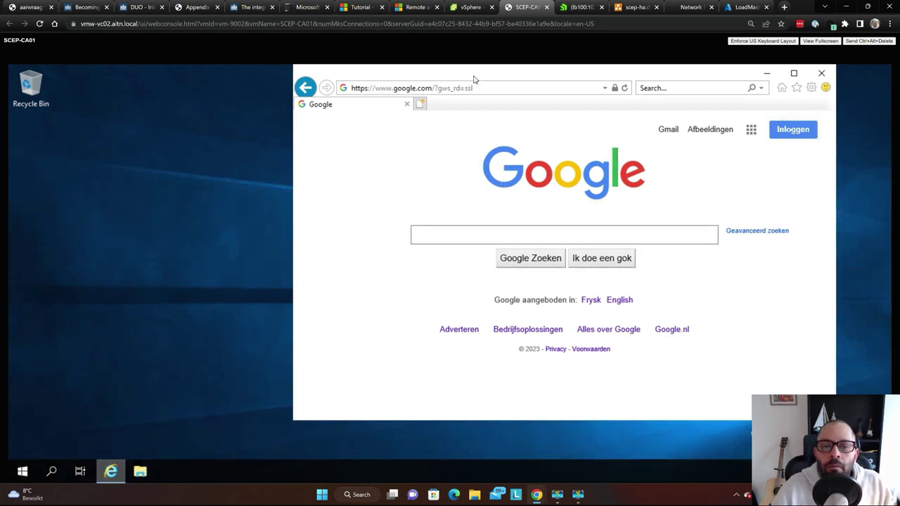
Load scep.aitn.local in the VM's IE (SCEP-NDES01), then check LoadMaster shows 3 connections on 192.168.102.12.
click(504, 92)
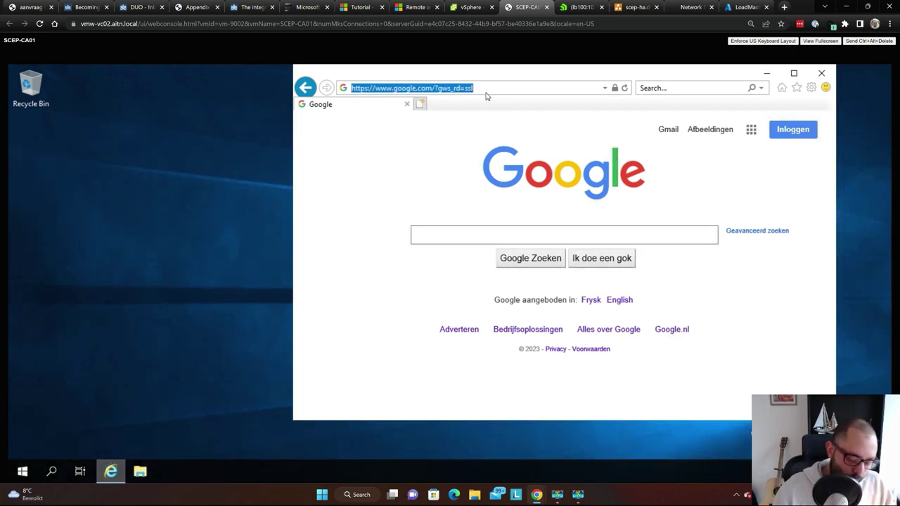
text(scep)
key(Return)
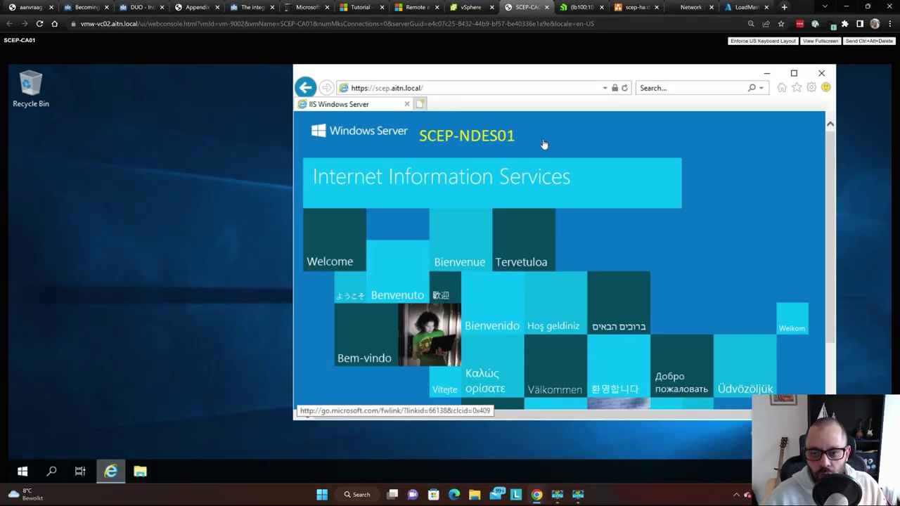
key(alt+Tab)
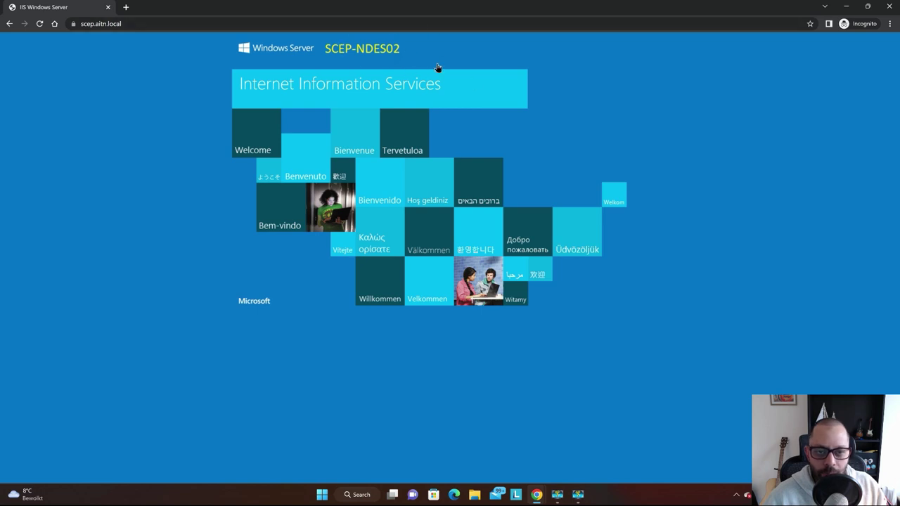
key(alt+Tab)
key(ctrl+shift+Tab)
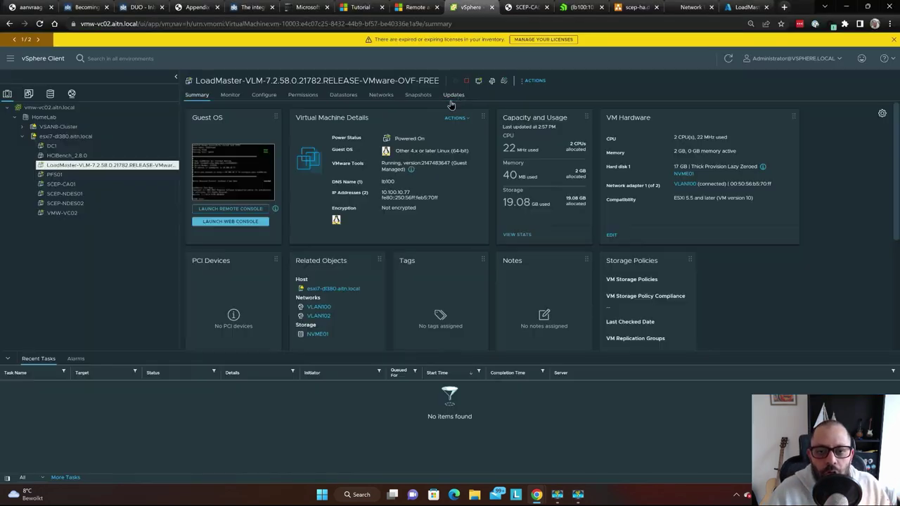
key(ctrl+Tab)
key(ctrl+Tab)
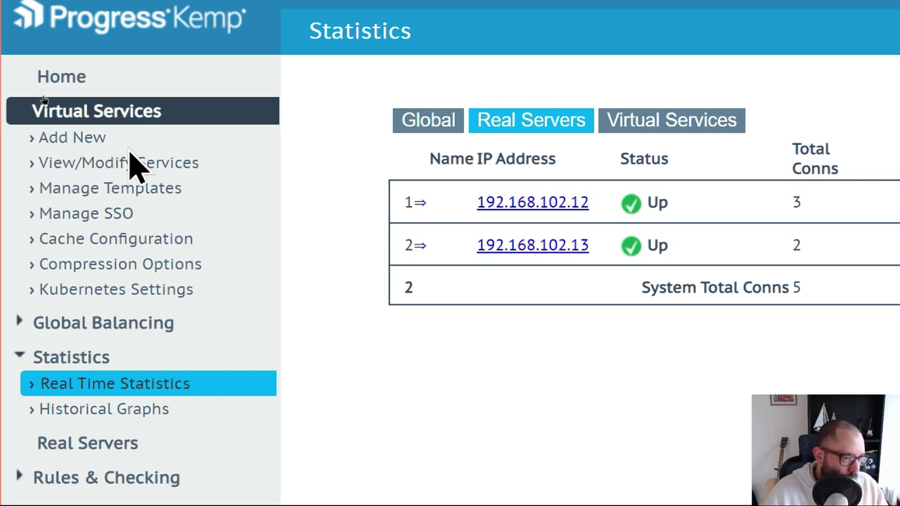
Reopen the SCEP virtual service (10.100.10.78:443) properties and scroll to its round robin scheduling option.
click(134, 167)
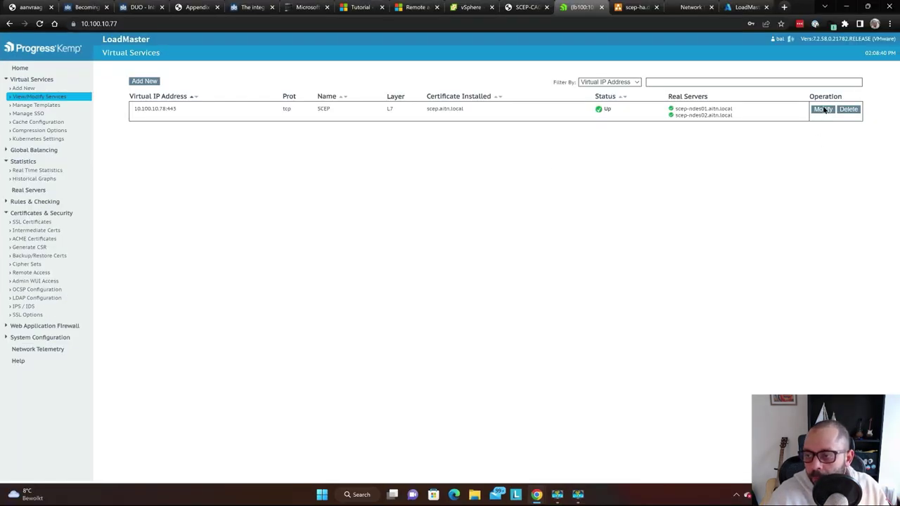
click(822, 110)
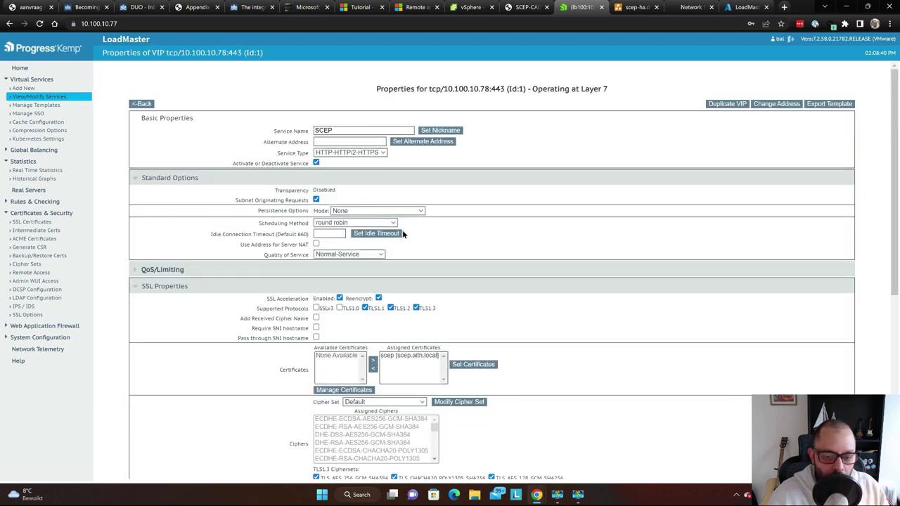
scroll(316, 248, down, 3)
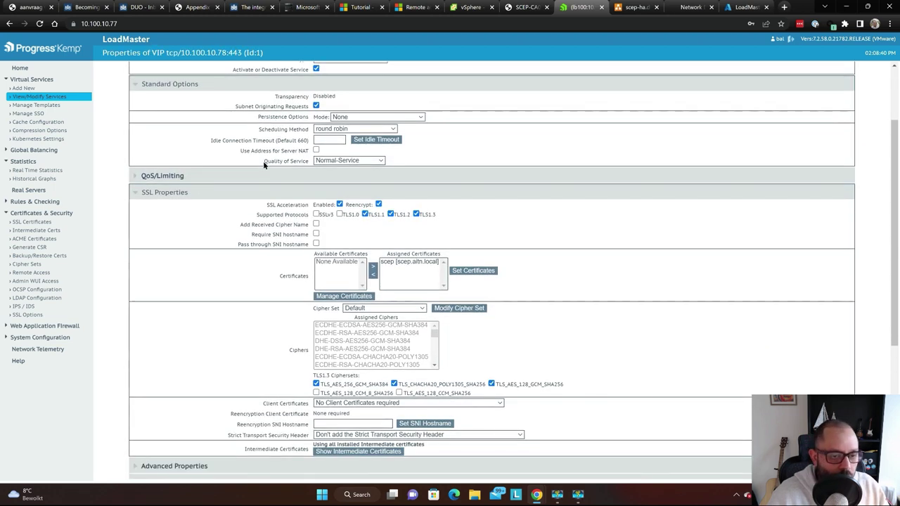
key(super+plus)
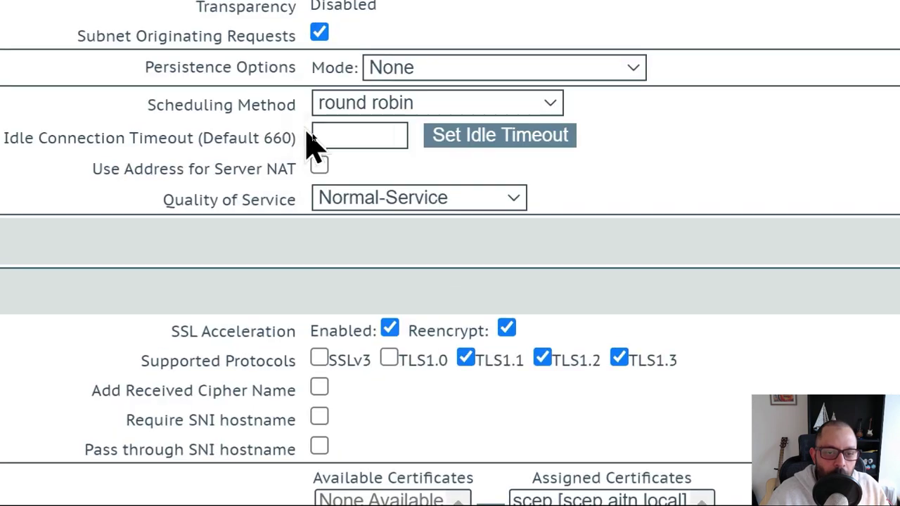
Switch SCEP scheduling from round robin to fixed weighting; check weights scep-ndes01 1000, scep-ndes02 1.
click(352, 129)
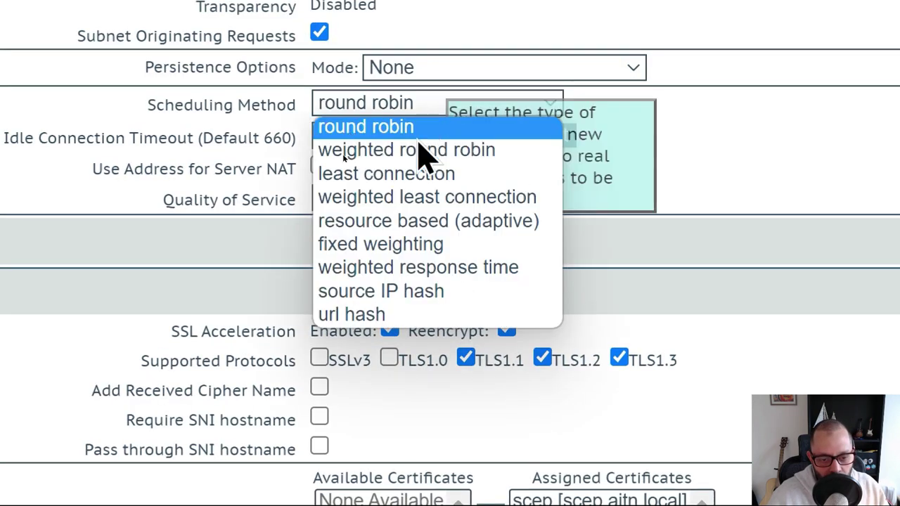
click(396, 249)
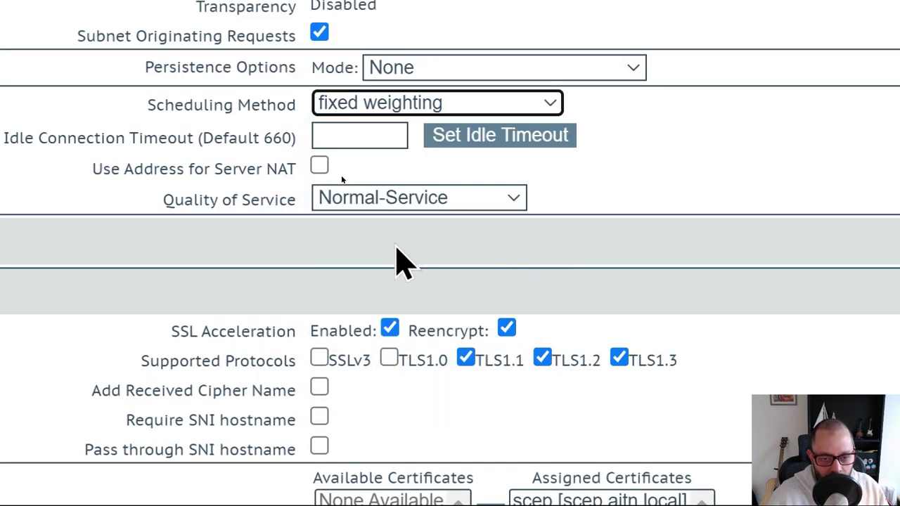
scroll(396, 261, up, 3)
scroll(407, 473, down, 3)
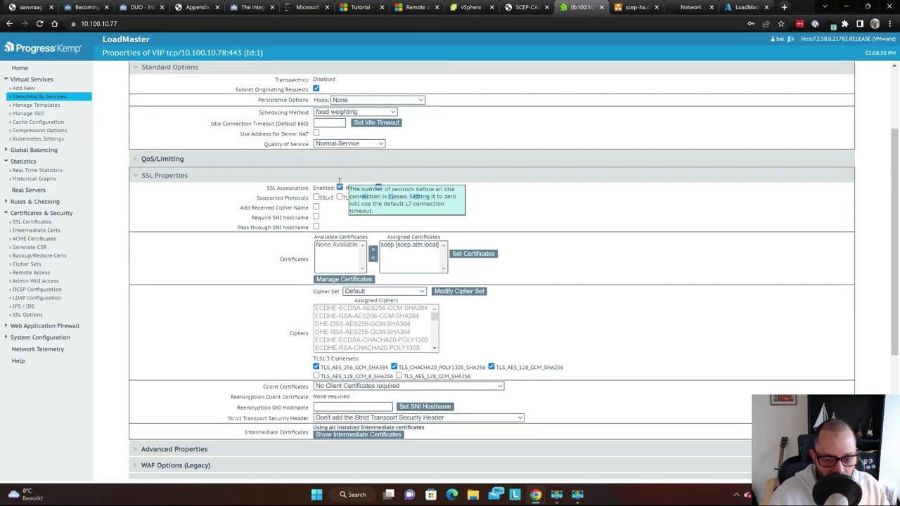
scroll(305, 324, down, 3)
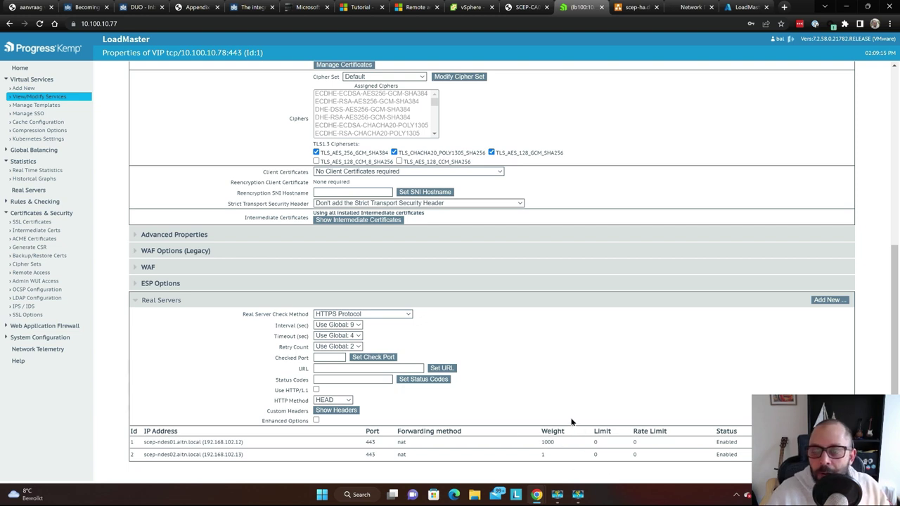
Copy the scep.aitn.local address and load it fresh in a new browser tab.
key(alt+Tab)
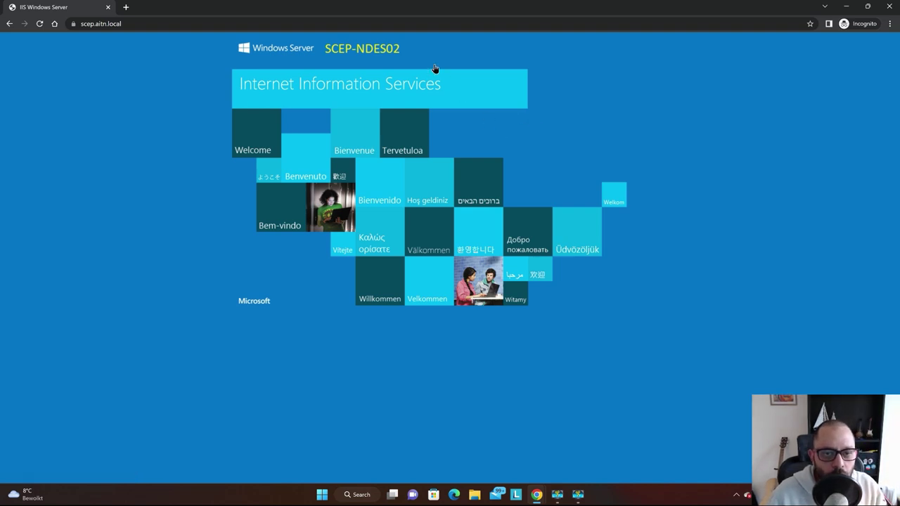
click(228, 22)
key(ctrl+c)
key(alt+Tab)
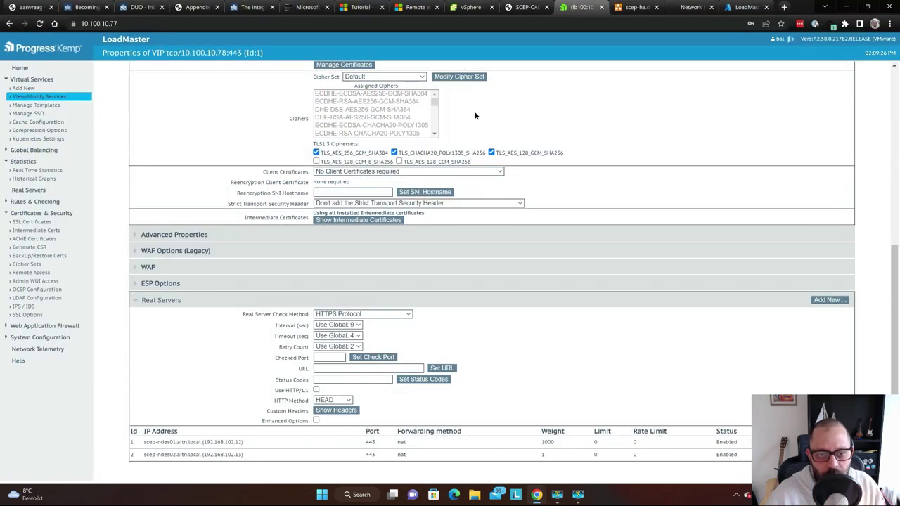
key(ctrl+t)
key(ctrl+v)
key(Return)
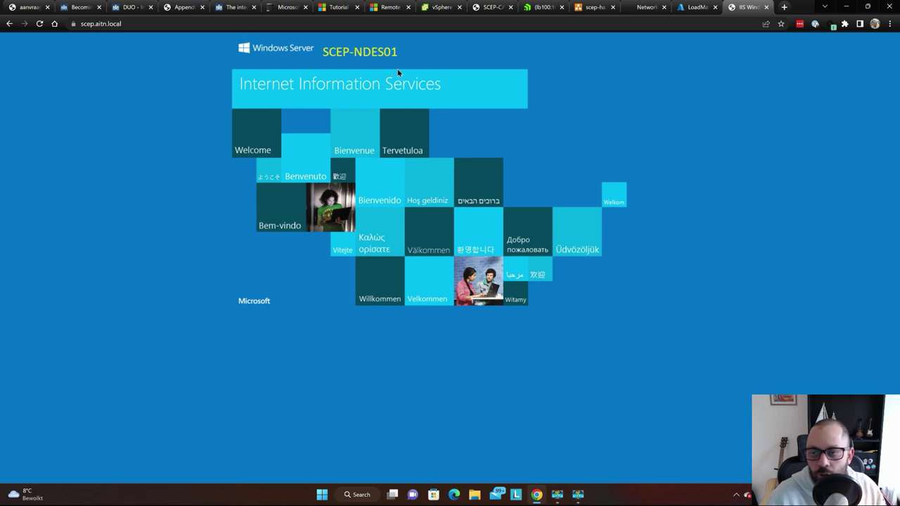
Cycle through the IIS welcome, PDF and scep-ha.drawio tabs back to the LoadMaster tab.
key(alt+Tab)
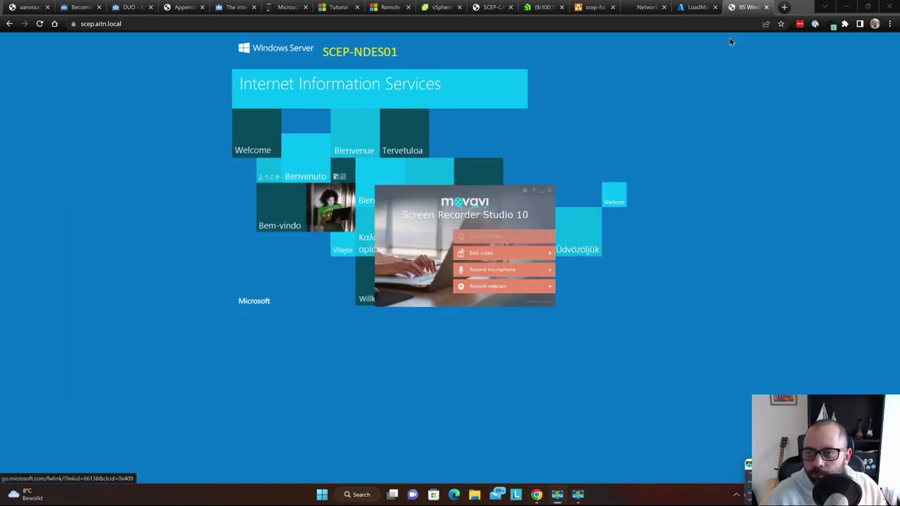
key(alt+Tab)
key(ctrl+shift+Tab)
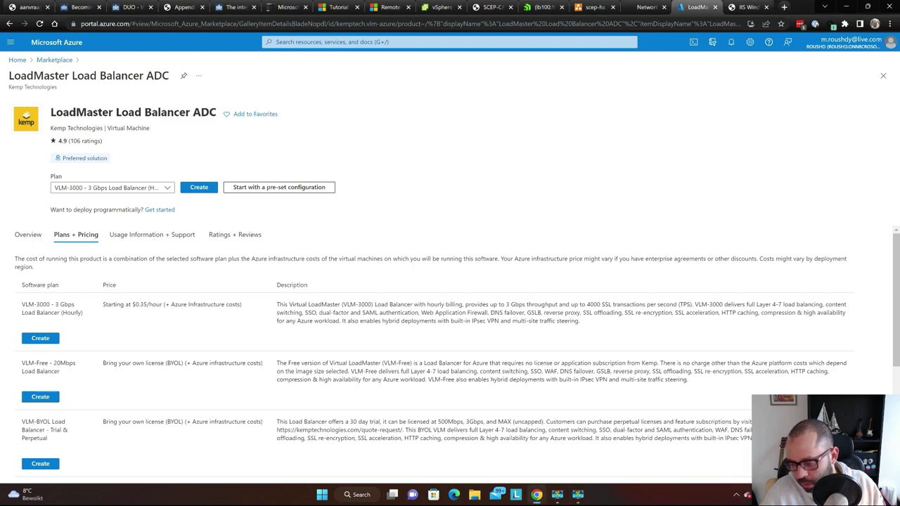
key(ctrl+shift+Tab)
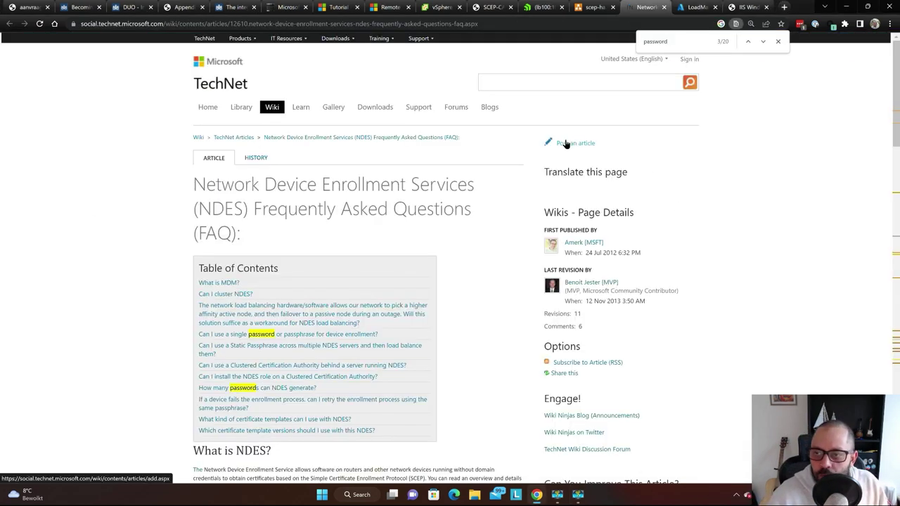
key(ctrl+Tab)
key(ctrl+Tab)
key(ctrl+Tab)
key(ctrl+shift+Tab)
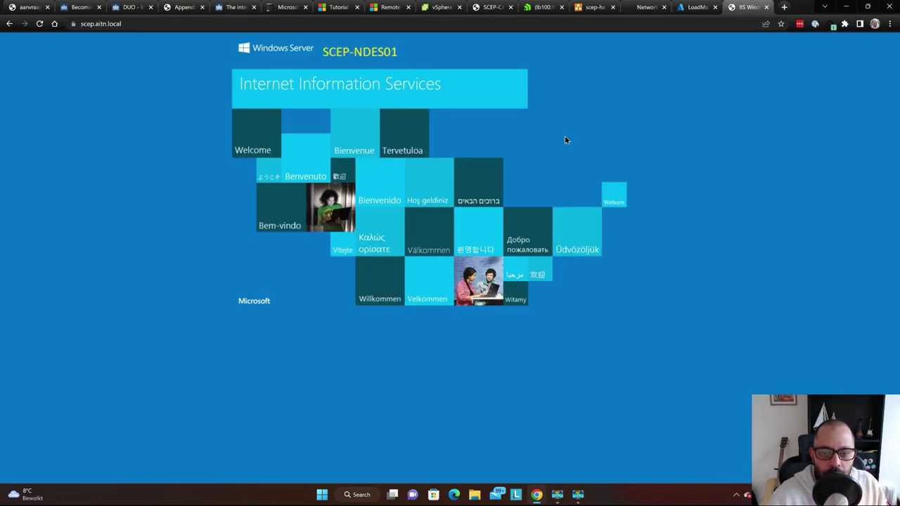
key(ctrl+shift+Tab)
key(ctrl+shift+Tab)
key(ctrl+shift+Tab)
key(ctrl+shift+Tab)
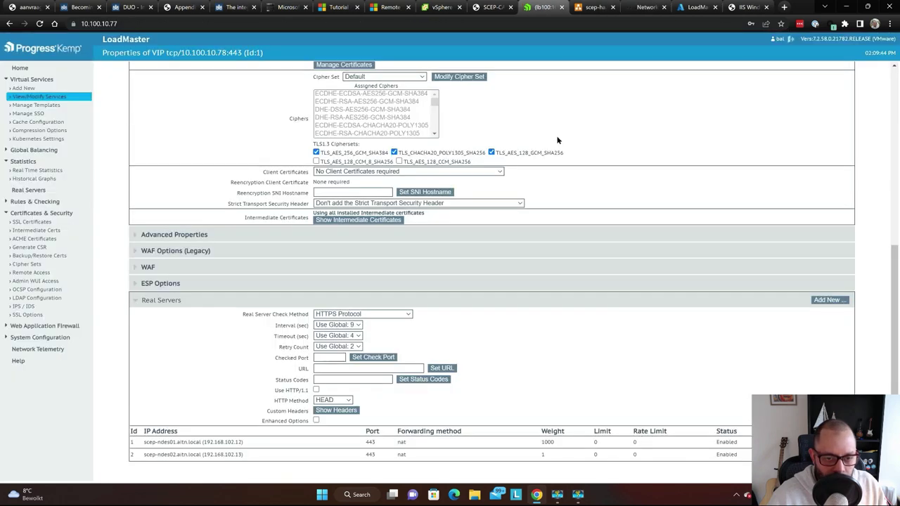
key(ctrl+shift+Tab)
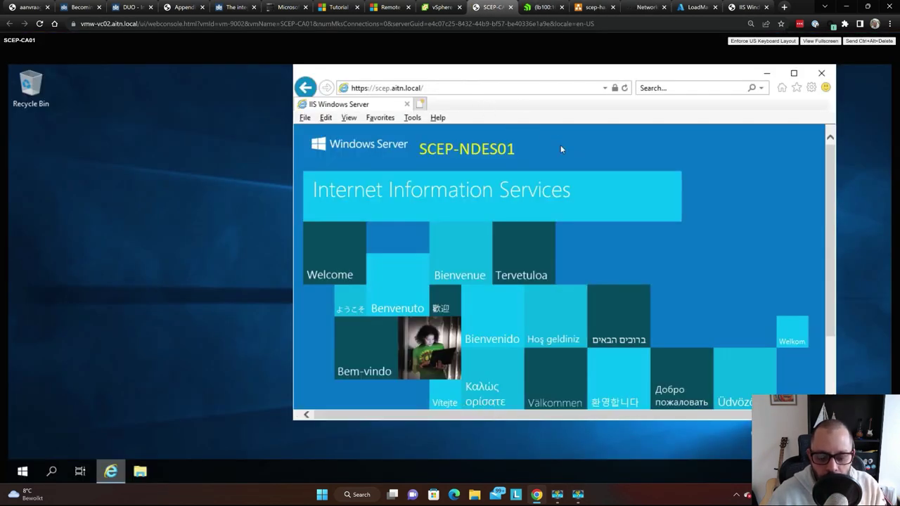
Reload scep.aitn.local on SCEP-CA01 to confirm SCEP-NDES01 serves it, then view SCEP-NDES01's vSphere summary.
click(560, 149)
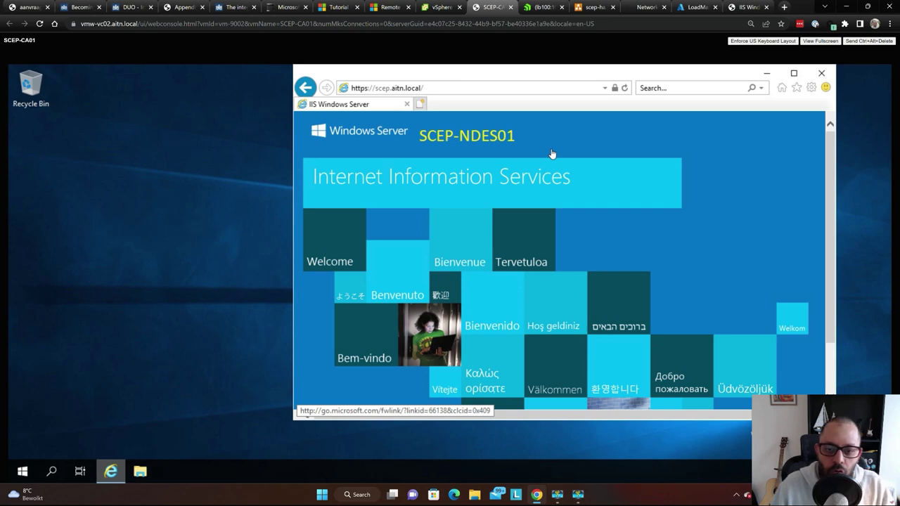
key(F5)
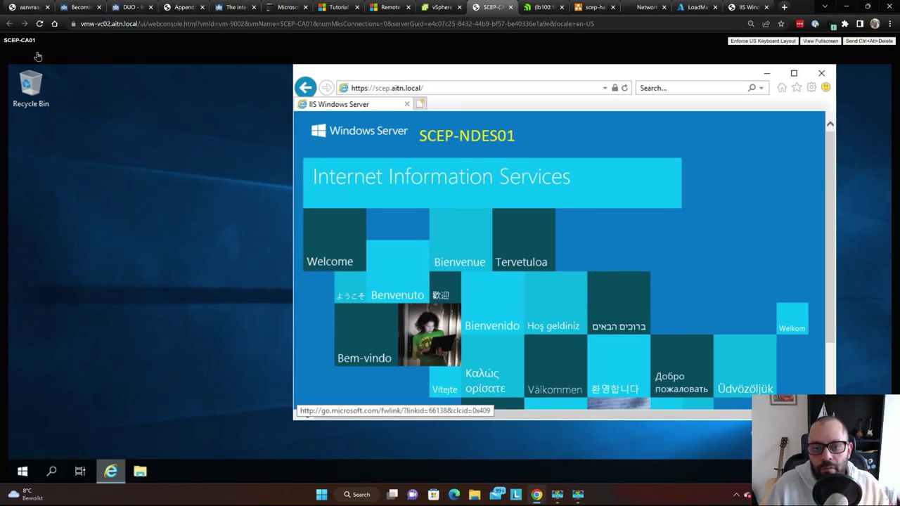
key(ctrl+shift+Tab)
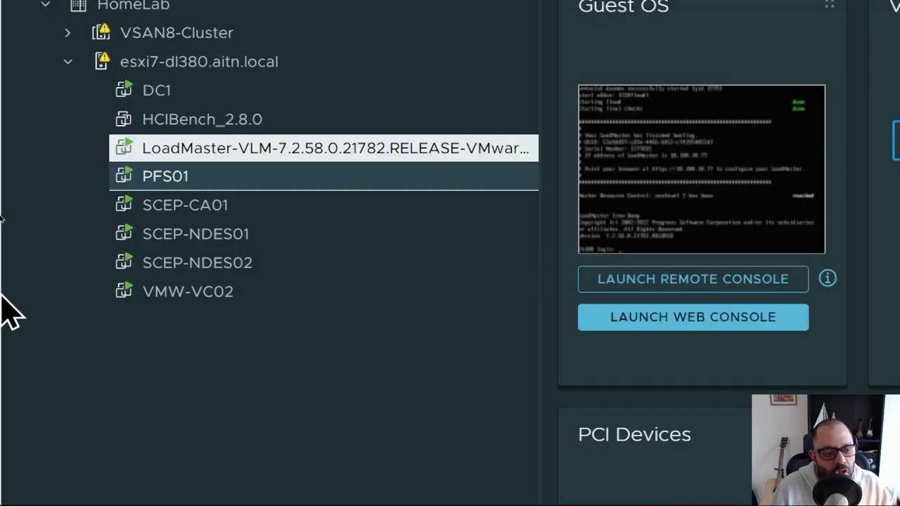
click(232, 237)
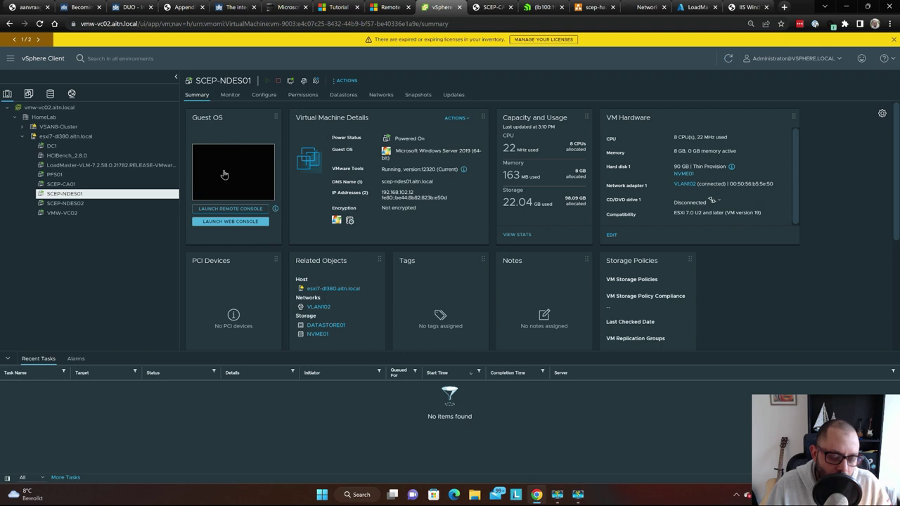
Sign in to SCEP-NDES01's web console with the administrator password and dismiss the Windows Admin Center popup.
click(224, 172)
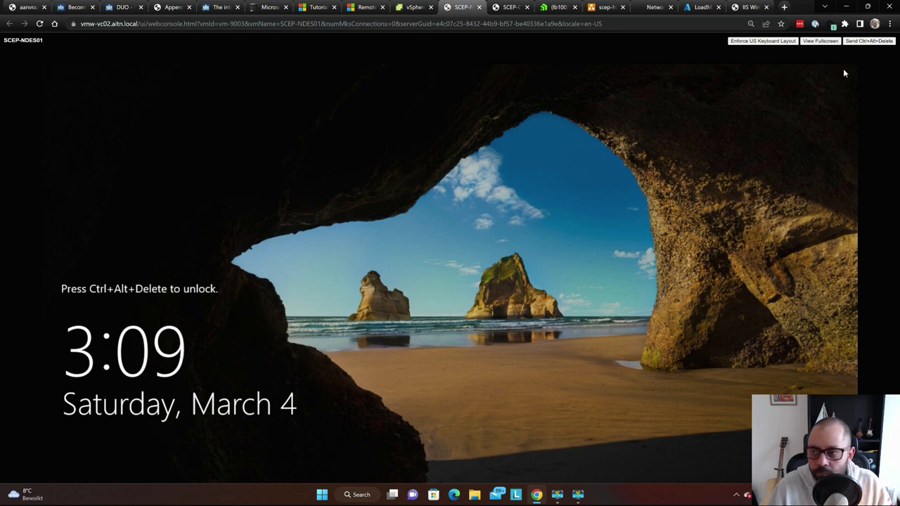
click(867, 41)
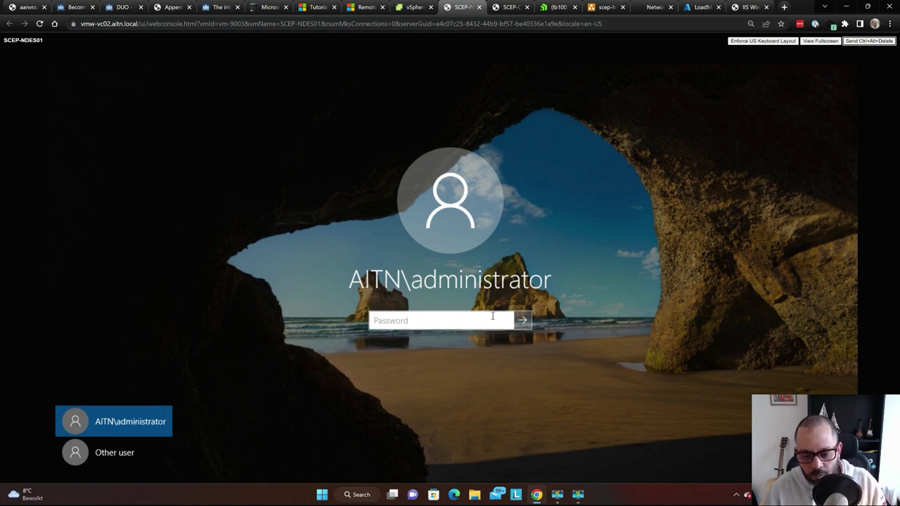
click(457, 318)
text(*)
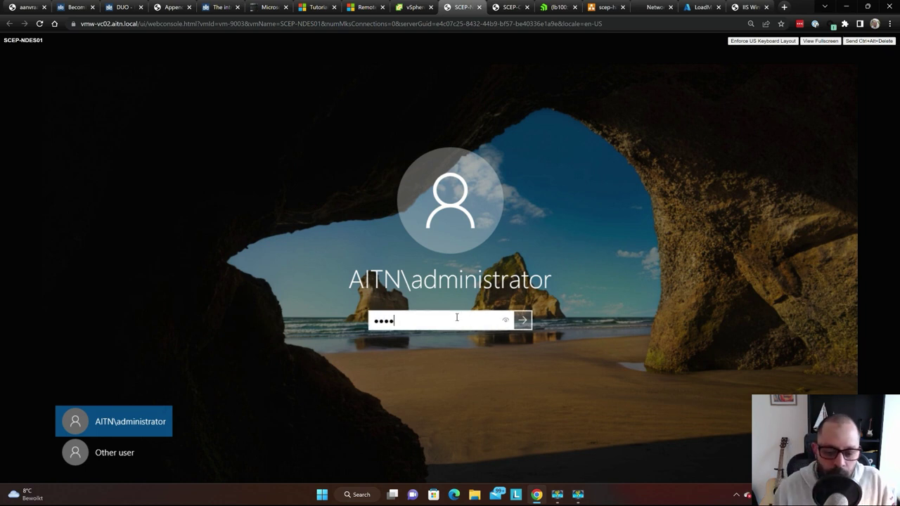
key(Return)
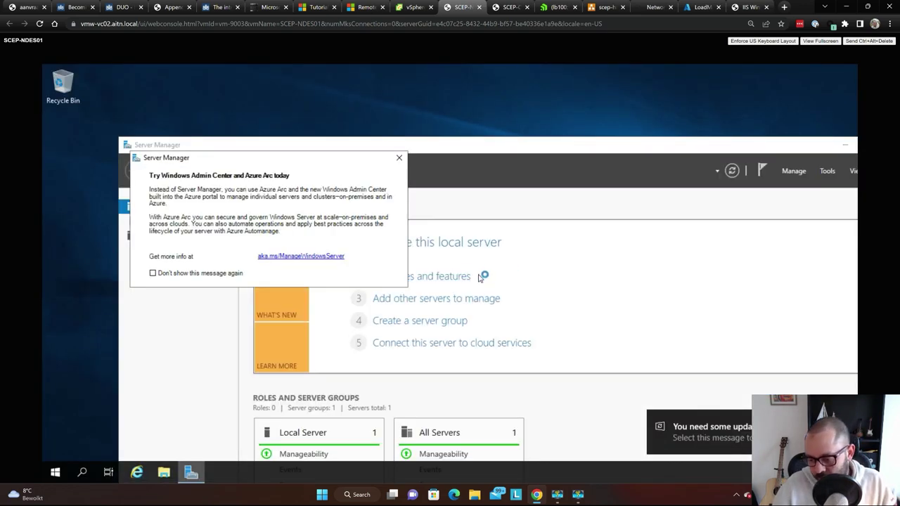
key(Escape)
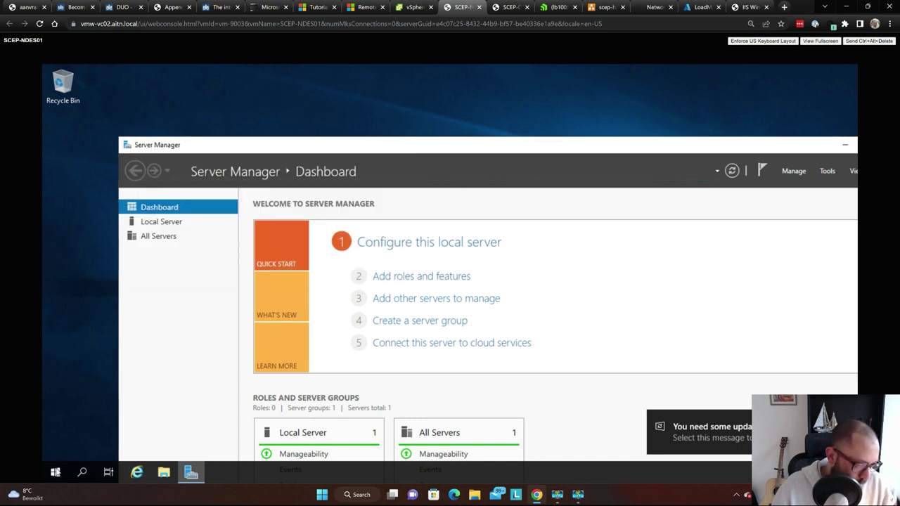
Launch IIS Manager on SCEP-NDES01 via a Start search for 'iis' and bring up the server node's actions.
click(55, 471)
text(iis)
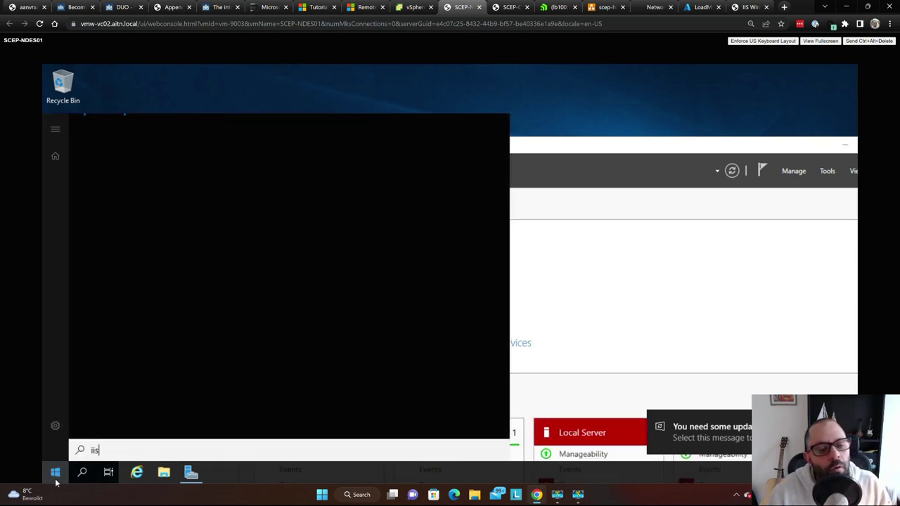
key(Return)
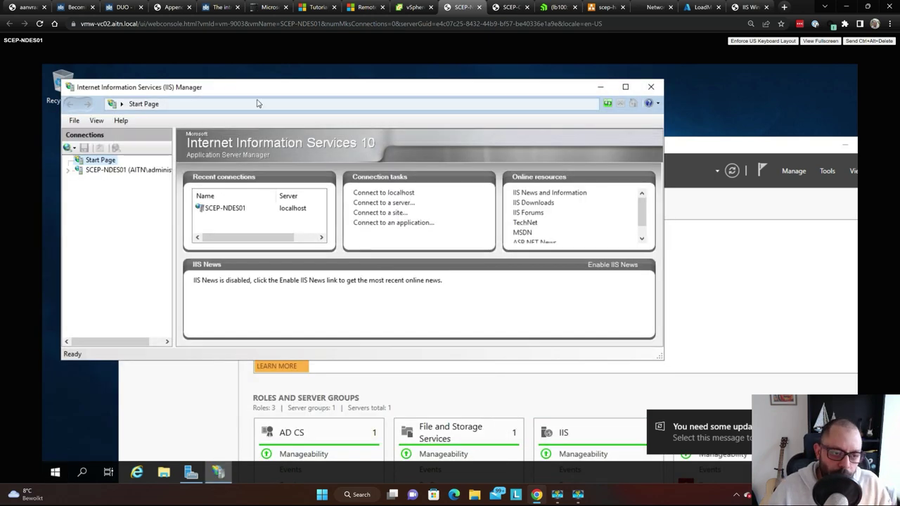
drag(259, 88, 557, 86)
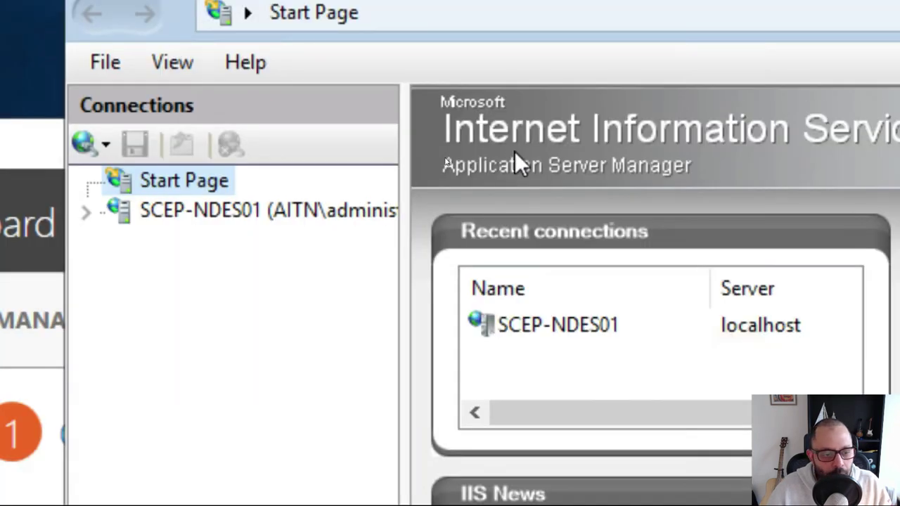
click(237, 210)
right_click(237, 213)
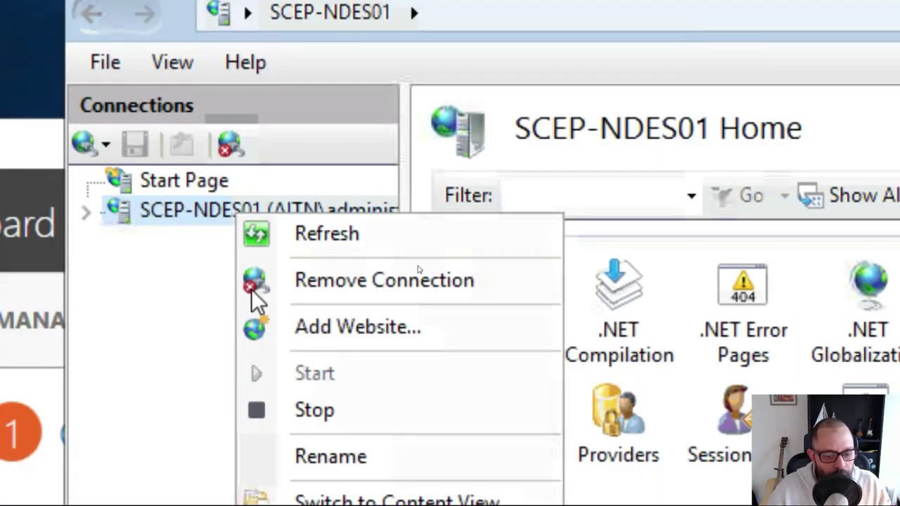
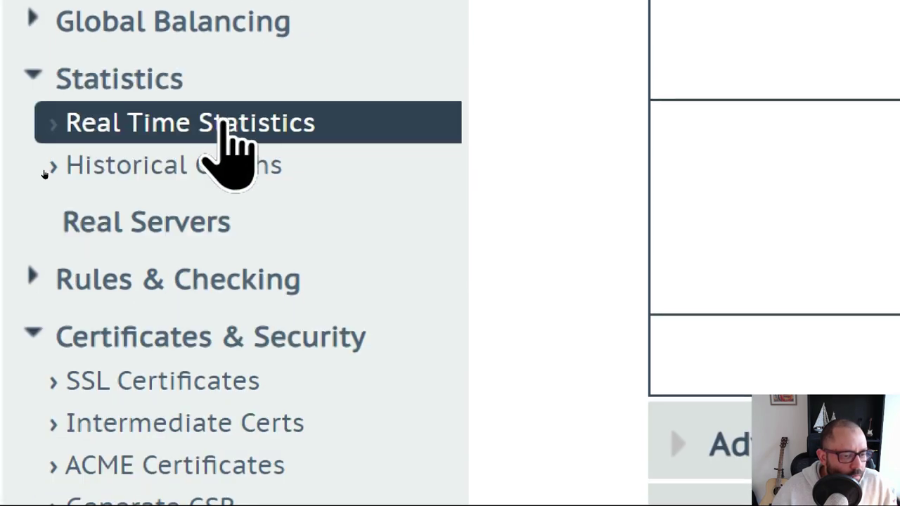
Check that Real Servers statistics show 192.168.102.12 and 192.168.102.13 both Up, then go to the SCEP-CA01 console.
click(227, 126)
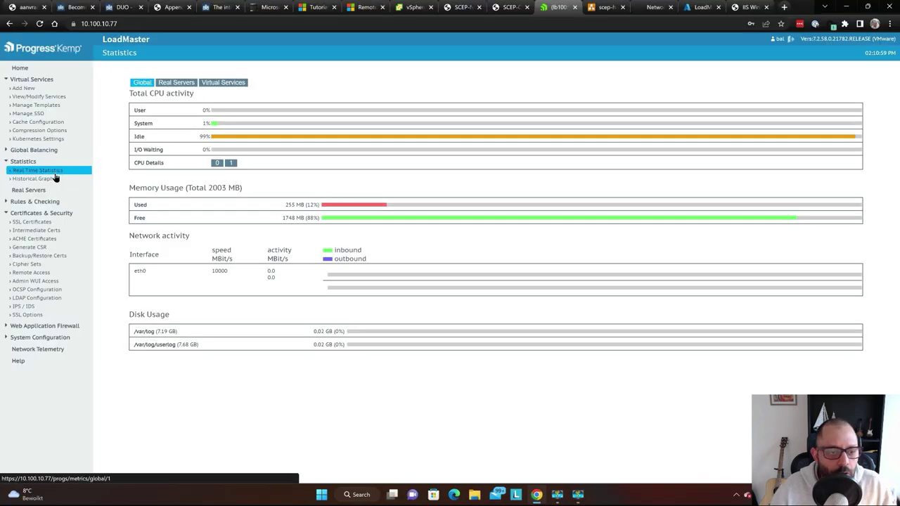
click(176, 82)
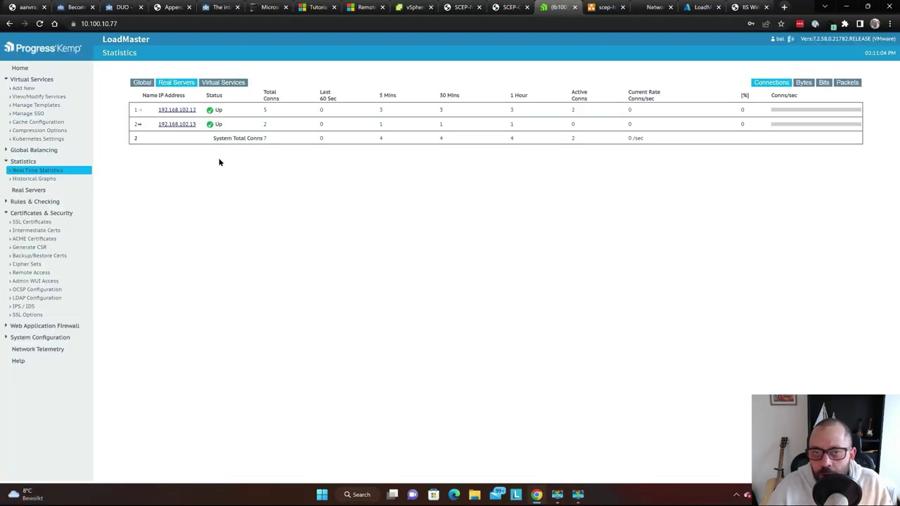
key(ctrl+shift+Tab)
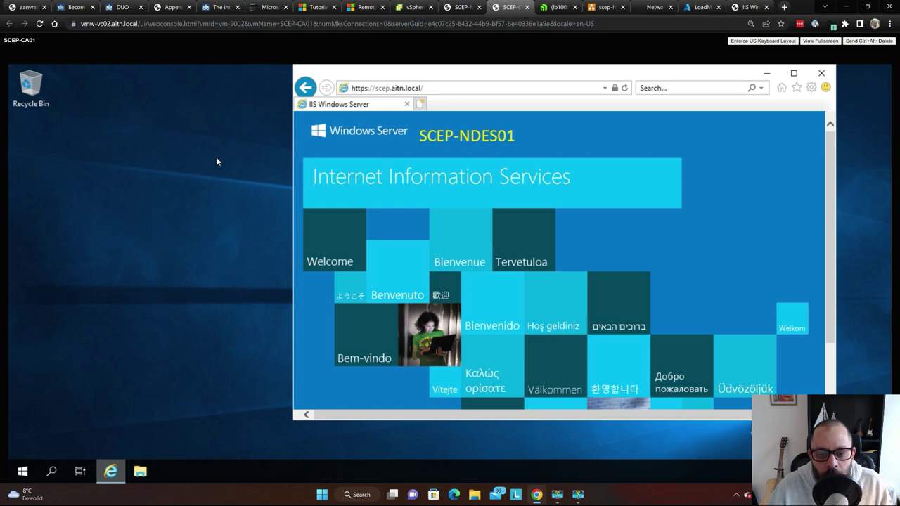
Stop the SCEP-NDES01 web server in IIS Manager and return to the LoadMaster statistics.
key(ctrl+Tab)
key(ctrl+Tab)
key(ctrl+shift+Tab)
key(ctrl+shift+Tab)
key(ctrl+shift+Tab)
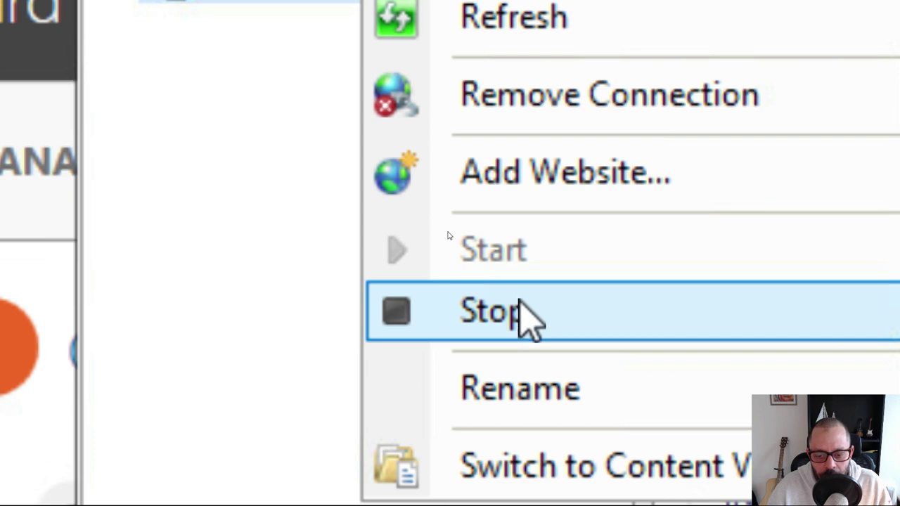
click(447, 234)
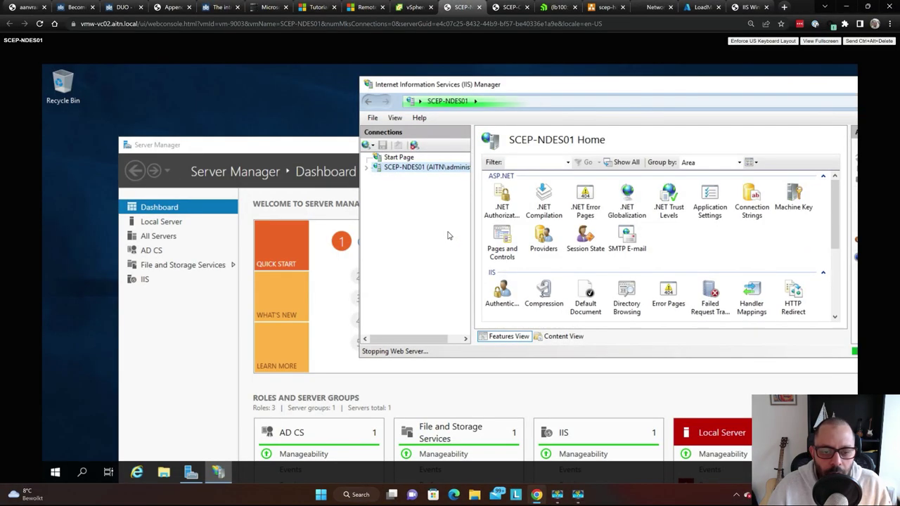
key(ctrl+Tab)
key(ctrl+Tab)
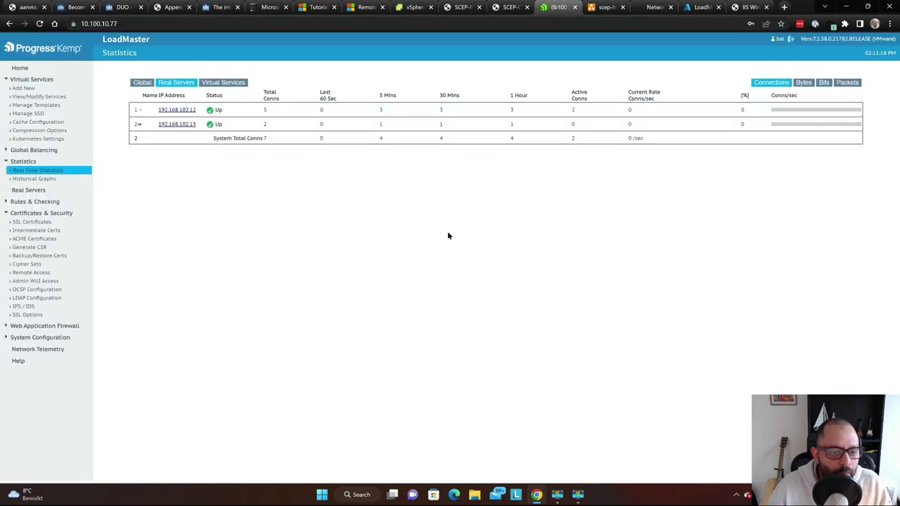
At 150% zoom, view Real Servers statistics (192.168.102.12 Down, 192.168.102.13 Up) and open an Incognito window.
key(super+plus)
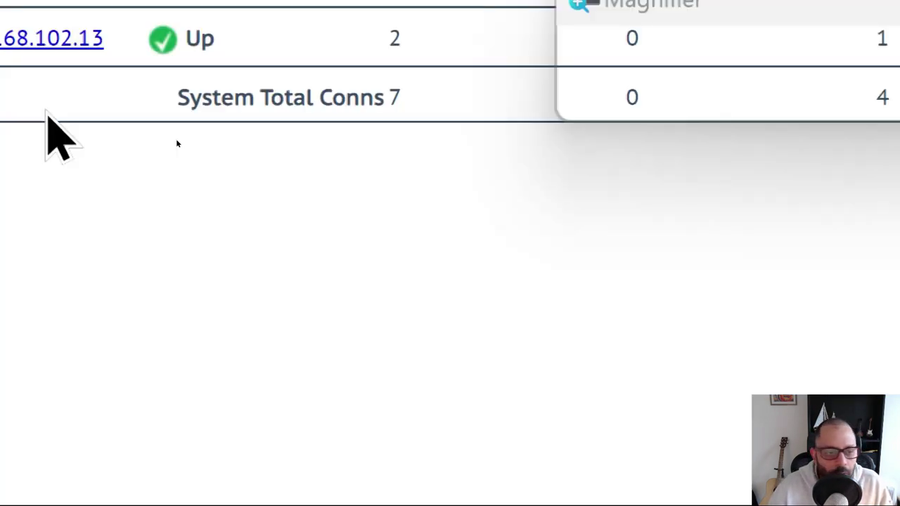
key(super+Escape)
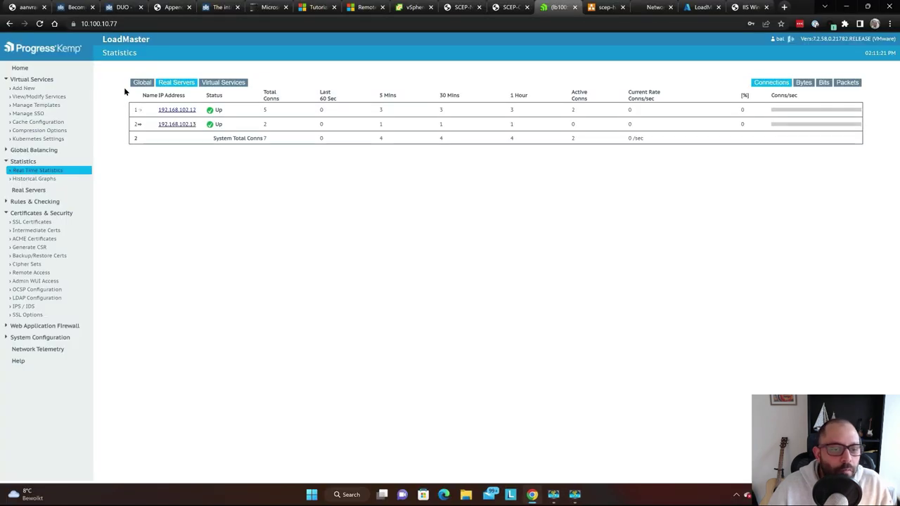
key(ctrl+plus)
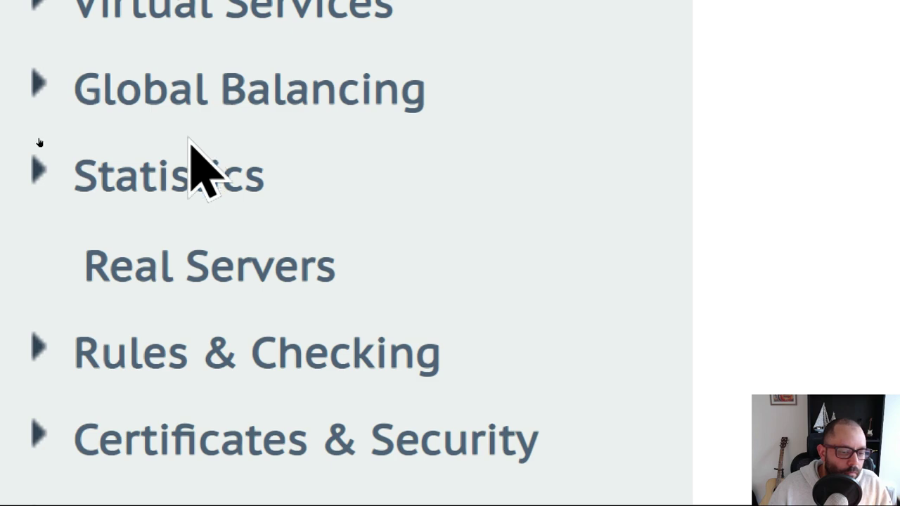
click(42, 138)
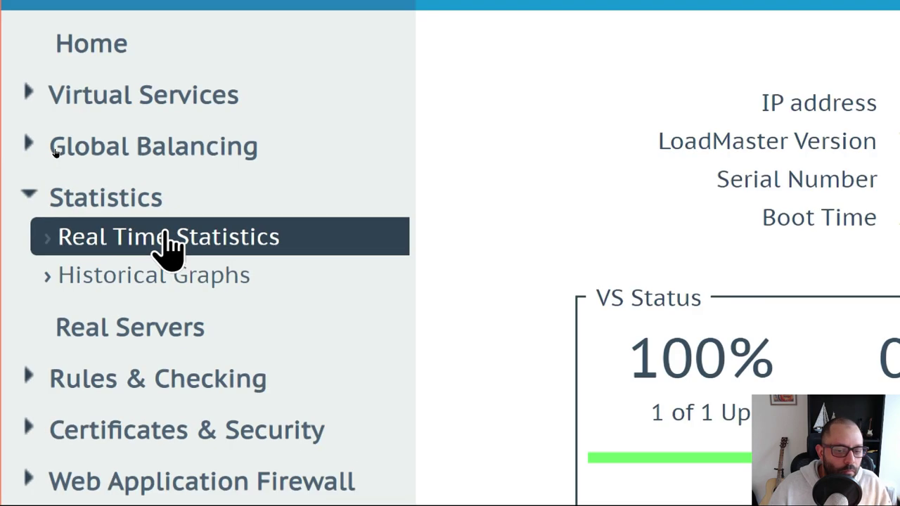
click(271, 240)
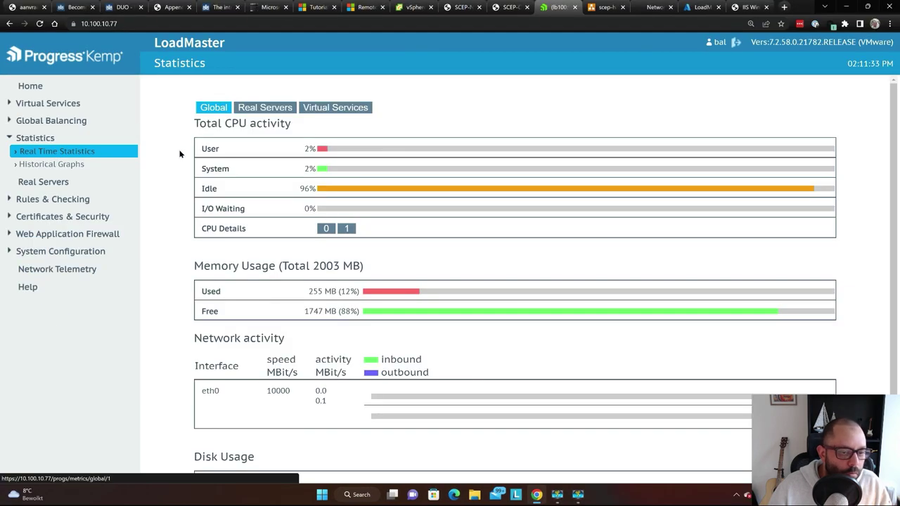
click(267, 109)
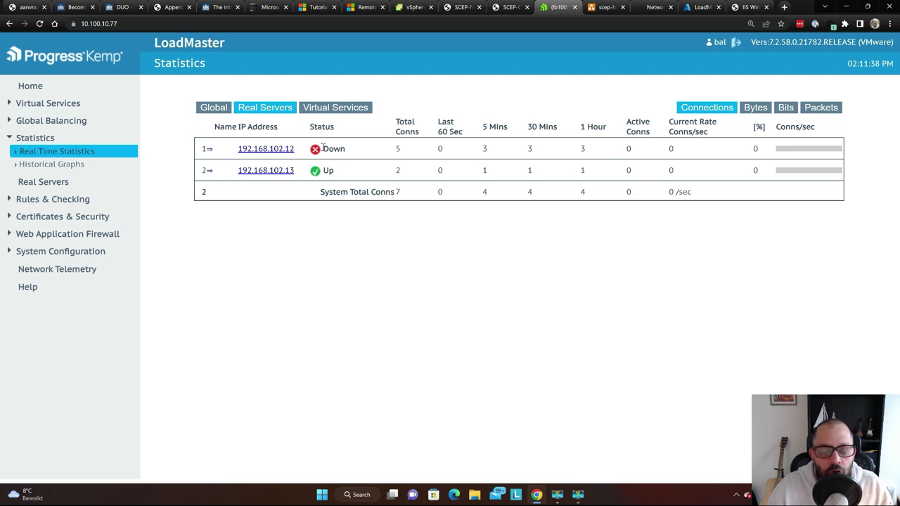
key(alt+Tab)
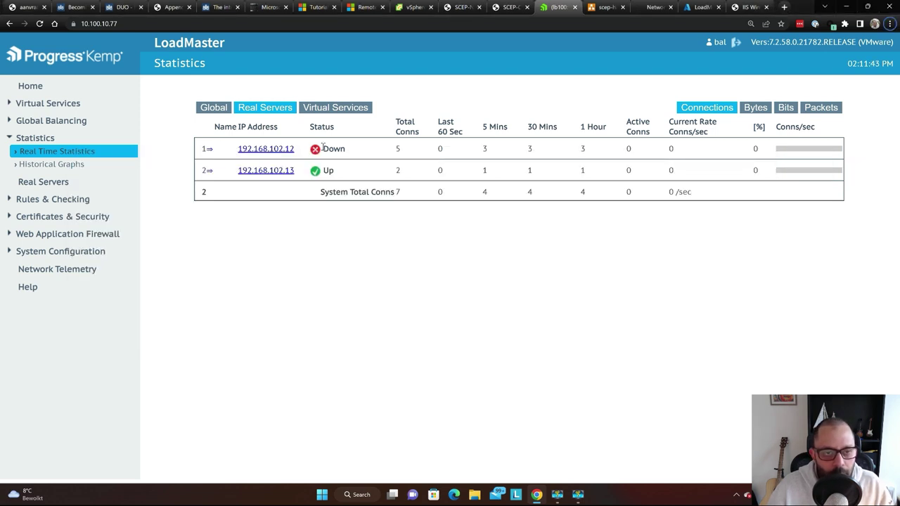
key(ctrl+shift+n)
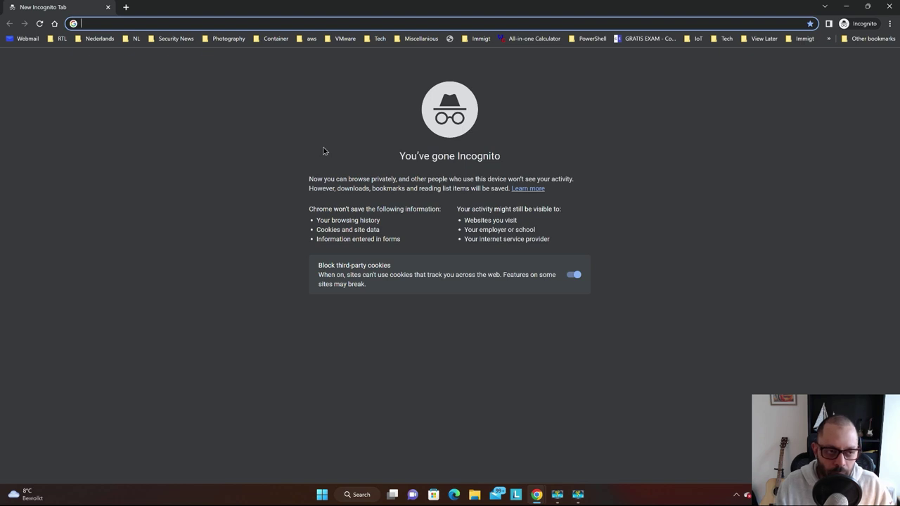
Load scep.aitn.local in the Incognito window, now answered by SCEP-NDES02.
text(scep.ait)
key(Return)
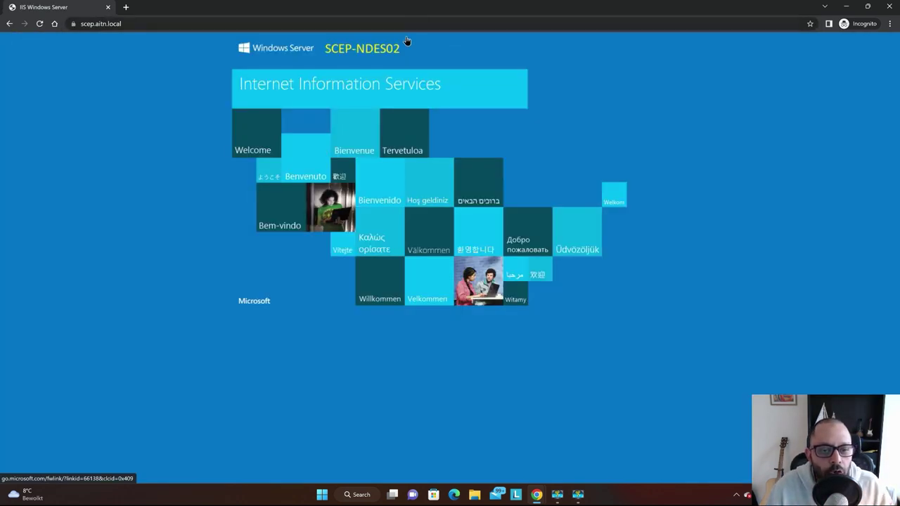
key(alt+Tab)
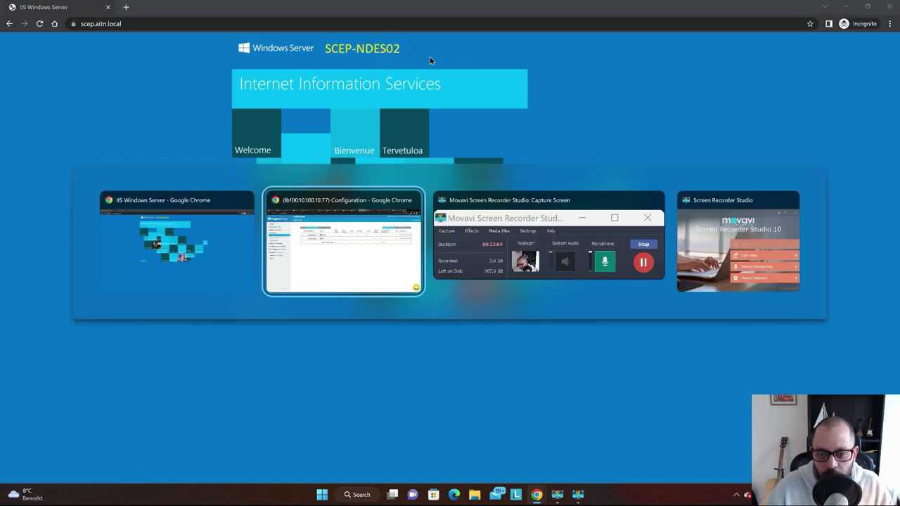
key(Escape)
Try the address scep.aitn.local/certsrv/mscep/mscep. and return to the address bar.
click(271, 21)
key(End)
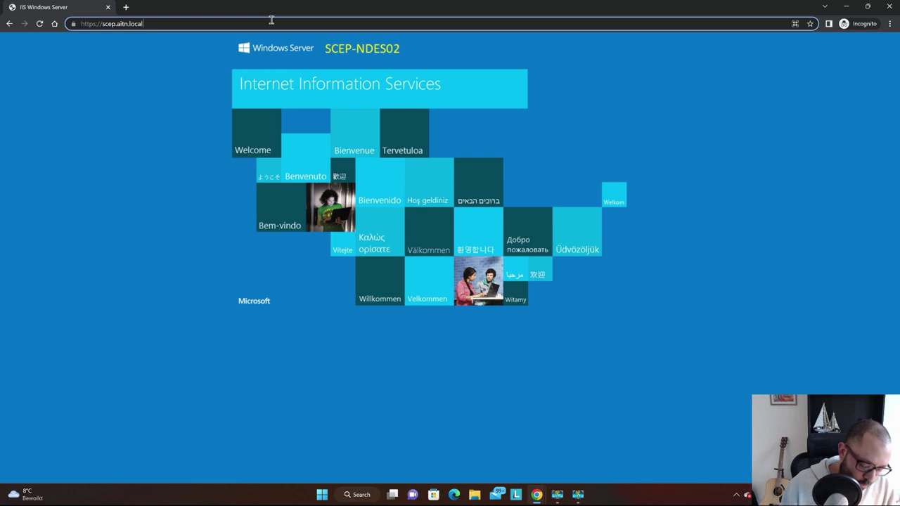
text(/certsrv)
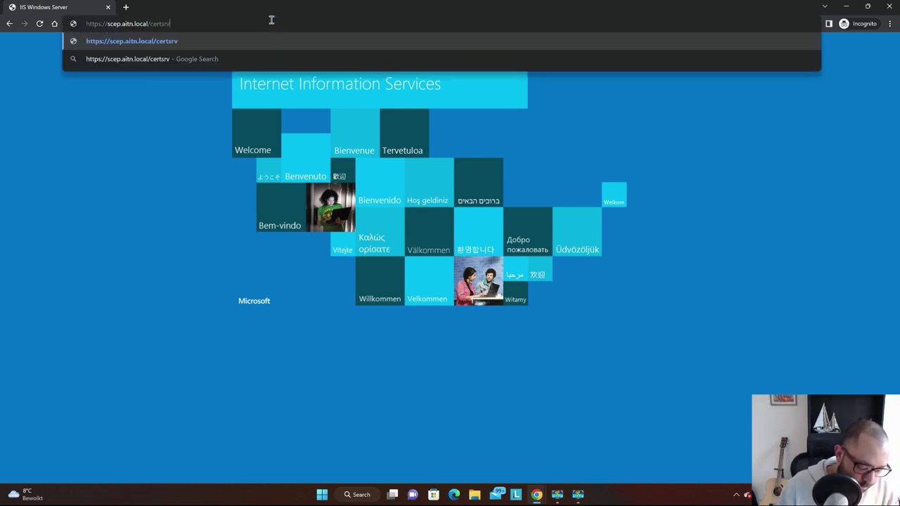
text(/mscep/mscep.)
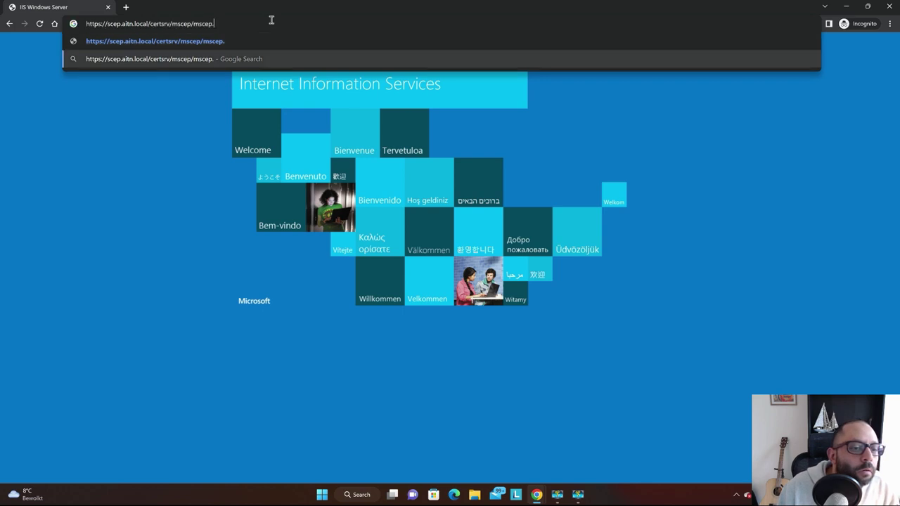
key(Return)
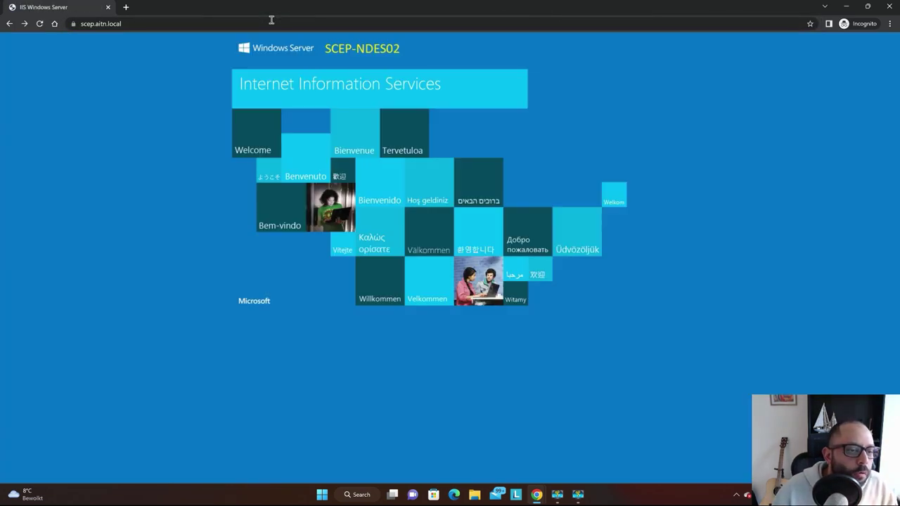
click(272, 20)
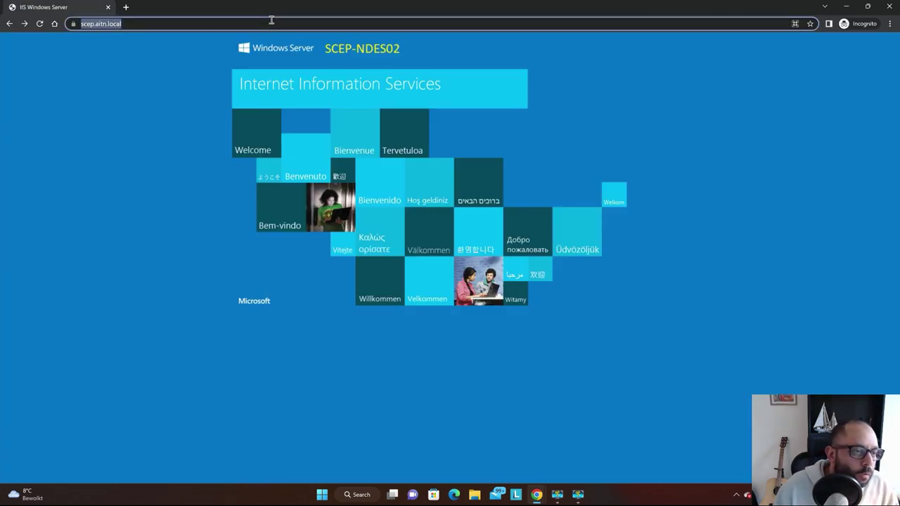
Enter the address scep.aitn.local/certserv/mscep/mscep.dll and load it.
click(271, 20)
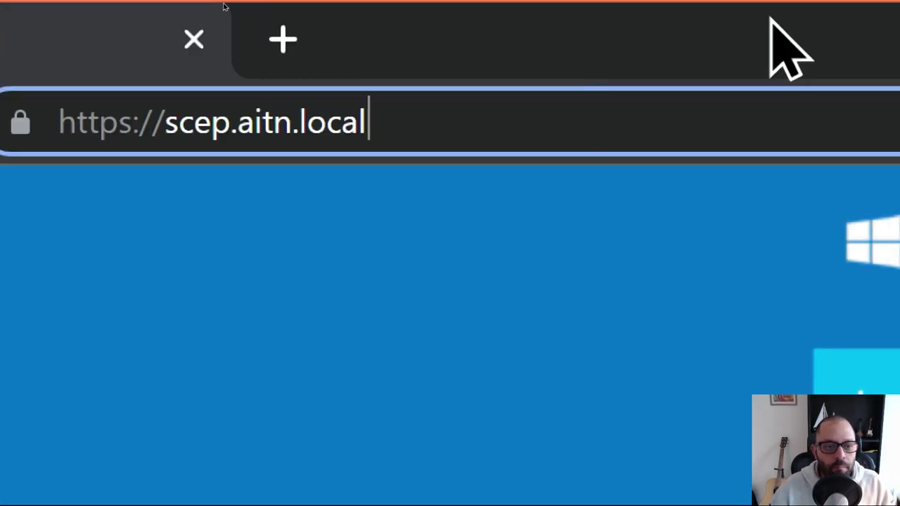
text(m)
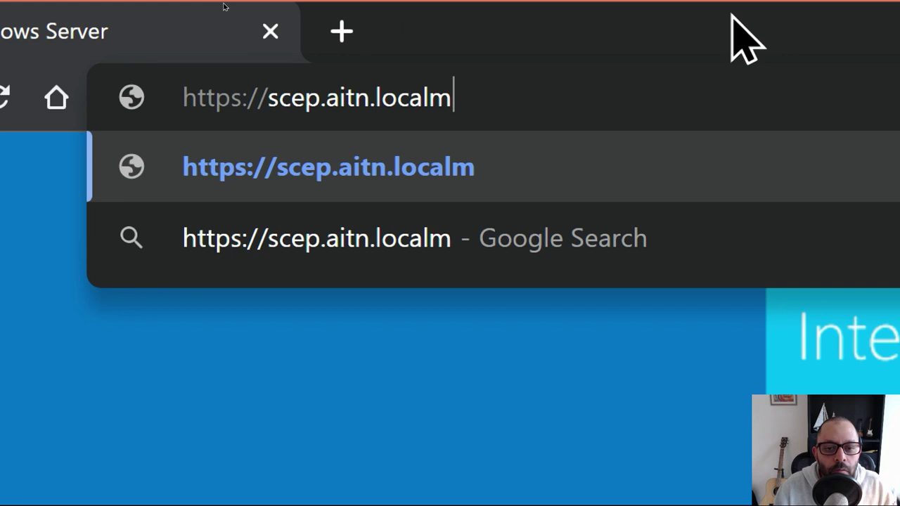
key(BackSpace)
text(/ce)
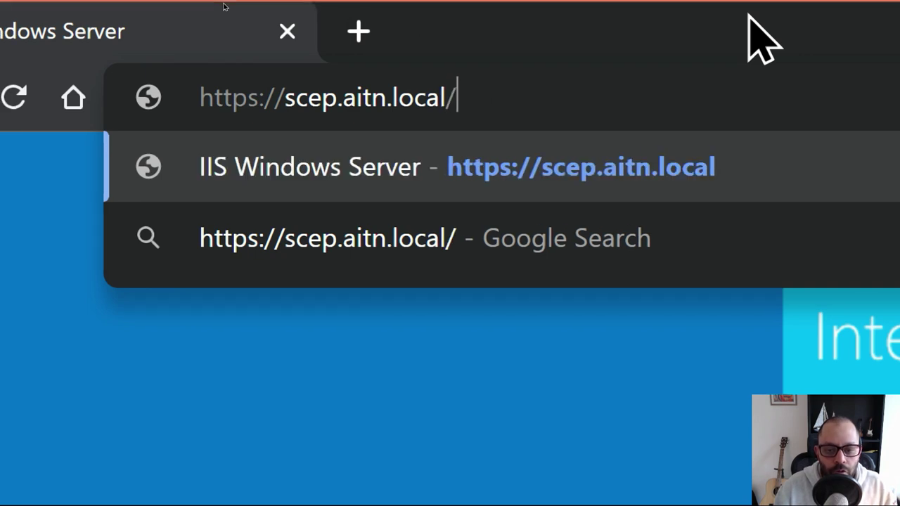
text(rtserv)
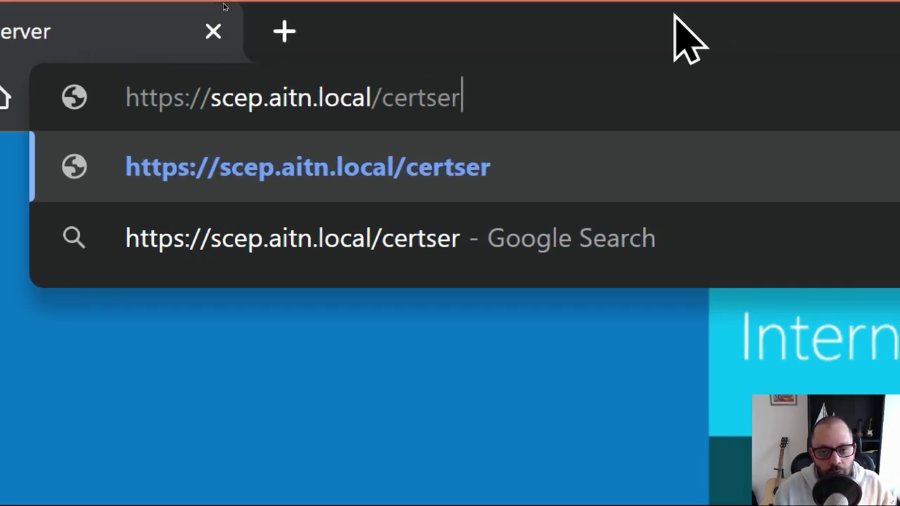
text(/mscep)
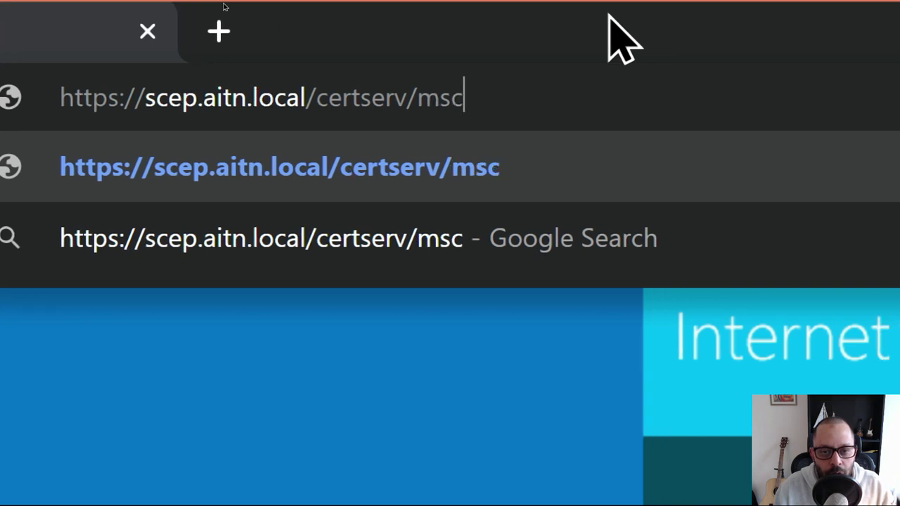
text(/mscep.d)
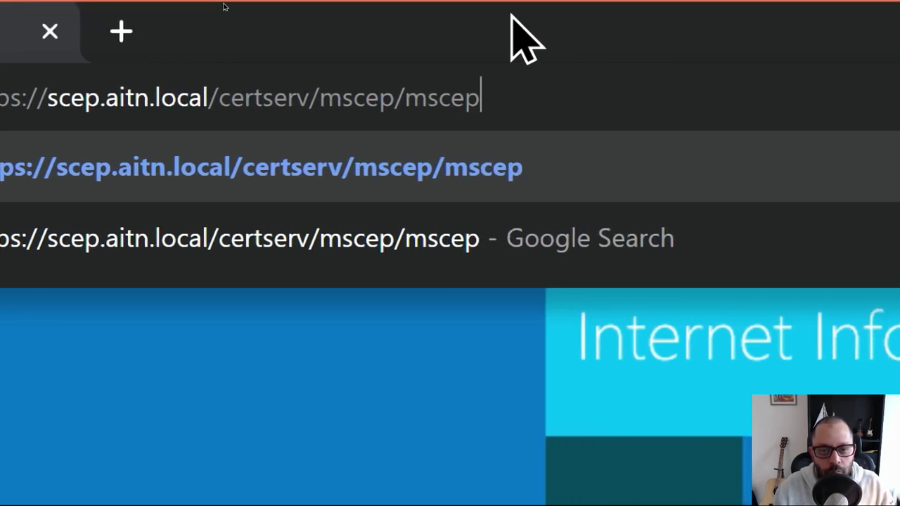
text(ll)
key(Return)
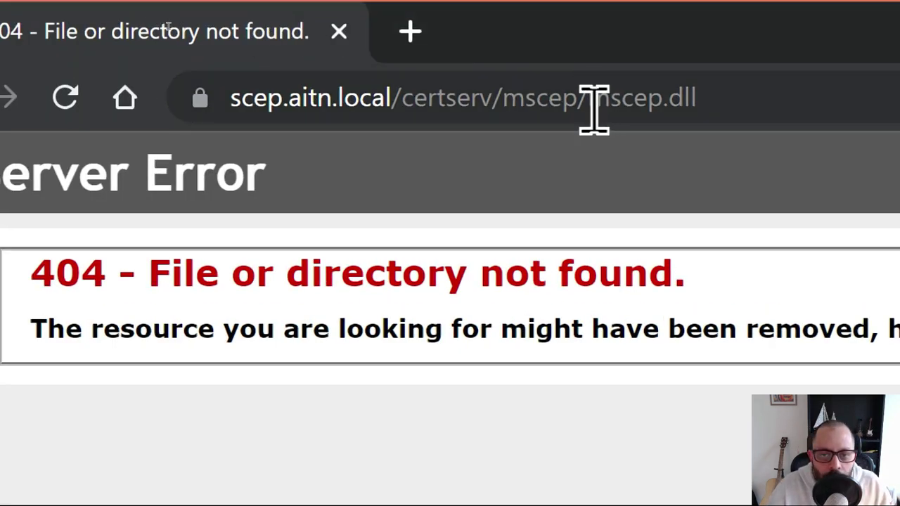
Fix certserv to certsrv to load the NDES enrollment page, then check LoadMaster statistics.
click(502, 98)
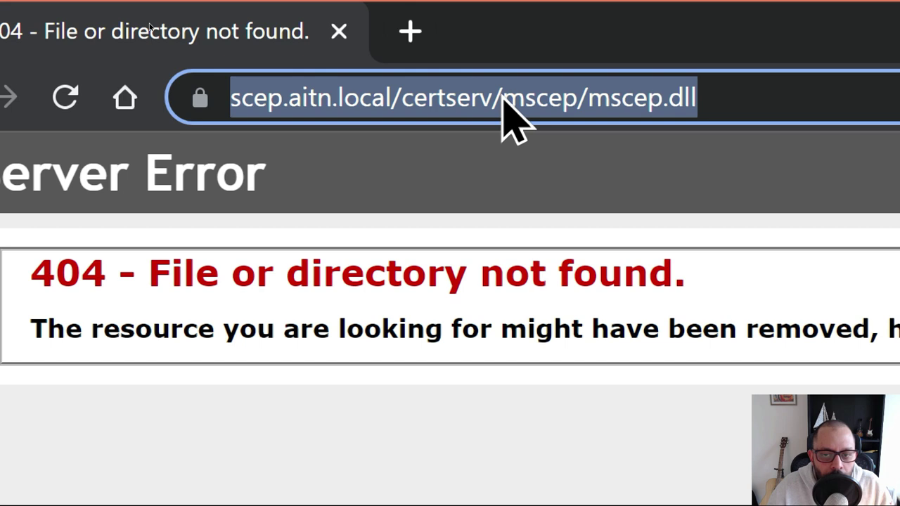
click(508, 100)
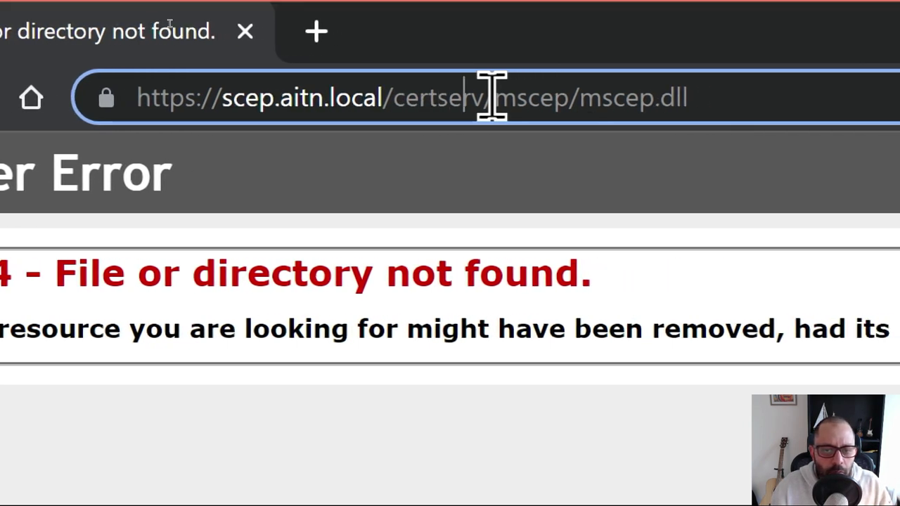
key(BackSpace)
key(Return)
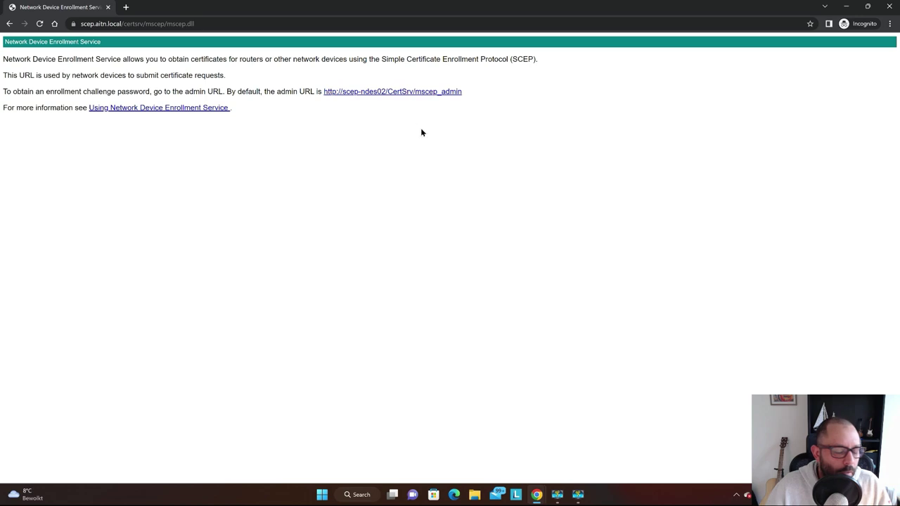
key(alt+Tab)
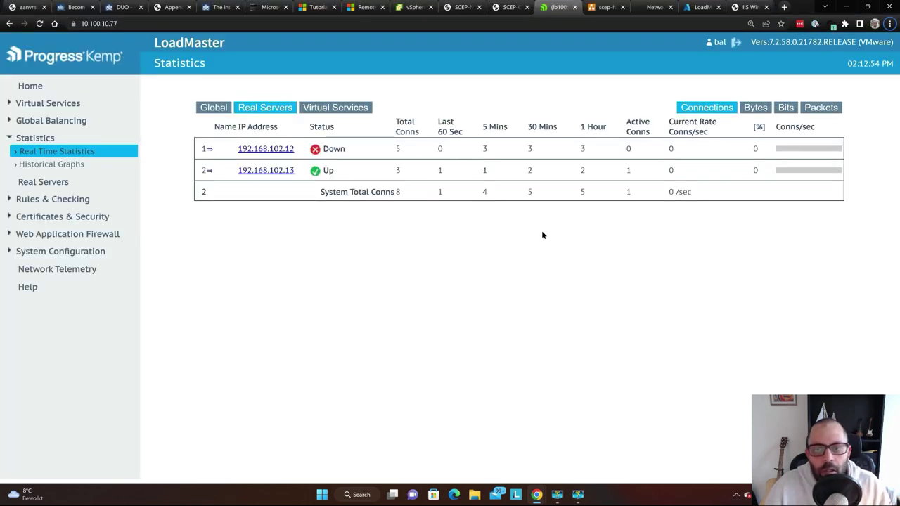
key(ctrl+Tab)
key(ctrl+Tab)
key(ctrl+Tab)
Reload scep.aitn.local in the SCEP-CA01 Internet Explorer, now showing SCEP-NDES02, then revisit LoadMaster.
key(ctrl+shift+Tab)
key(ctrl+shift+Tab)
key(ctrl+shift+Tab)
key(ctrl+shift+Tab)
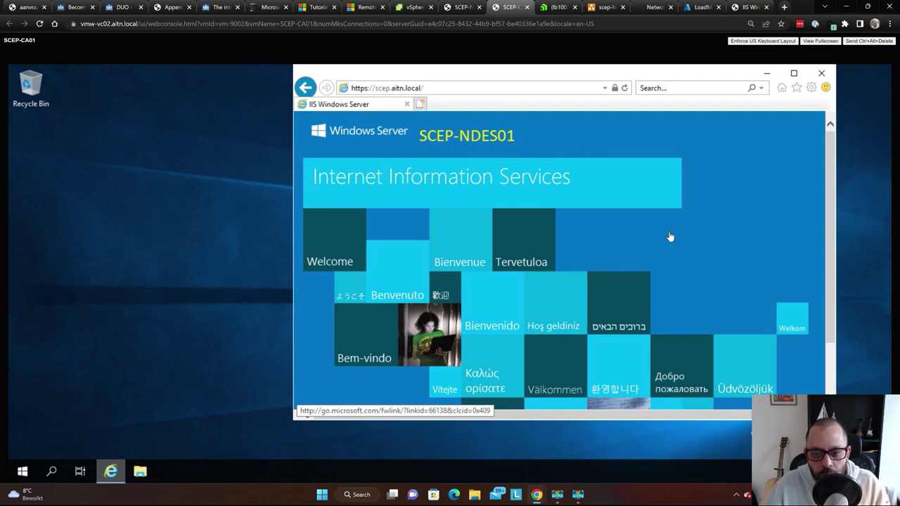
click(669, 237)
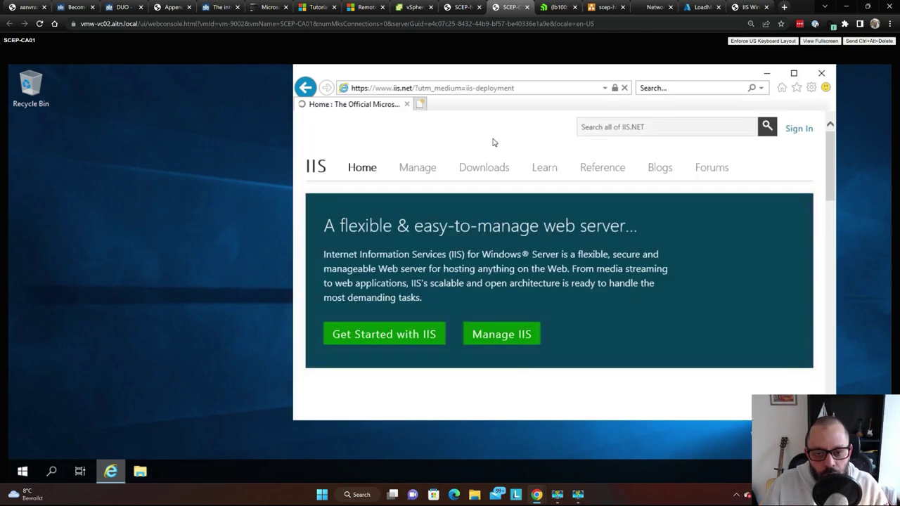
key(alt+Left)
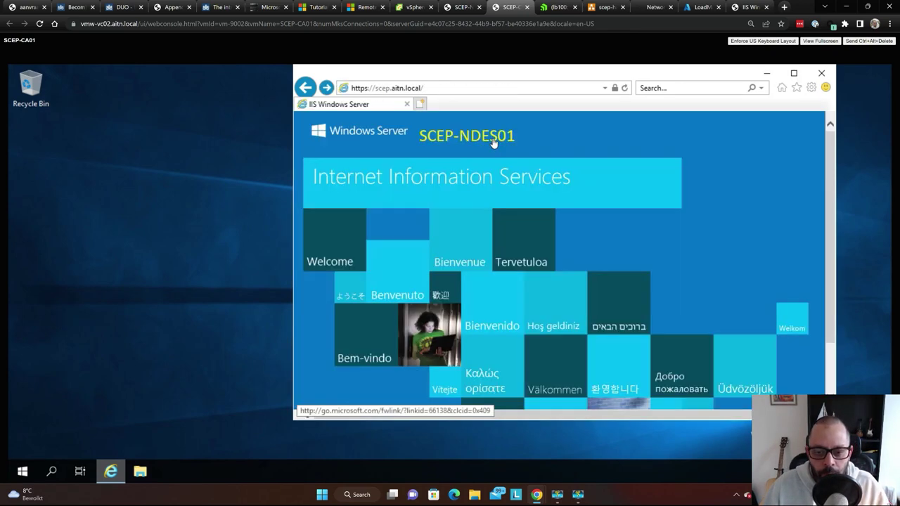
key(F5)
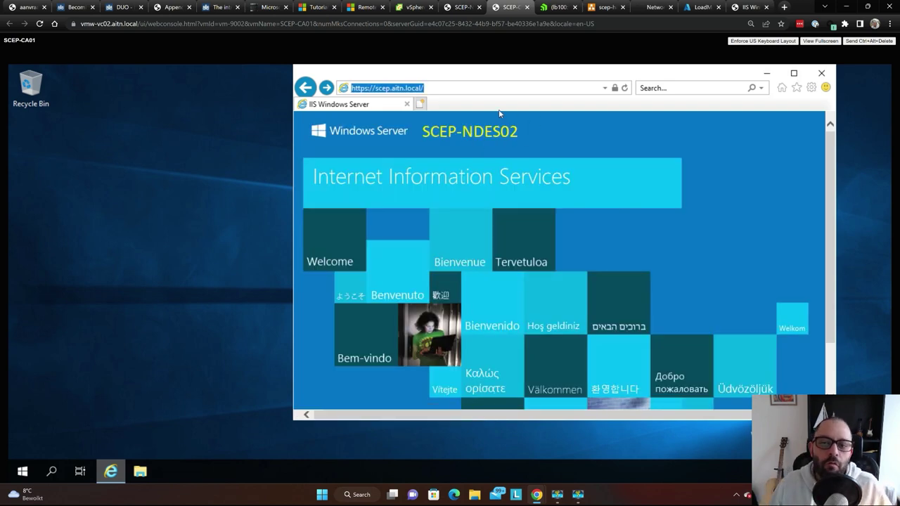
key(ctrl+Tab)
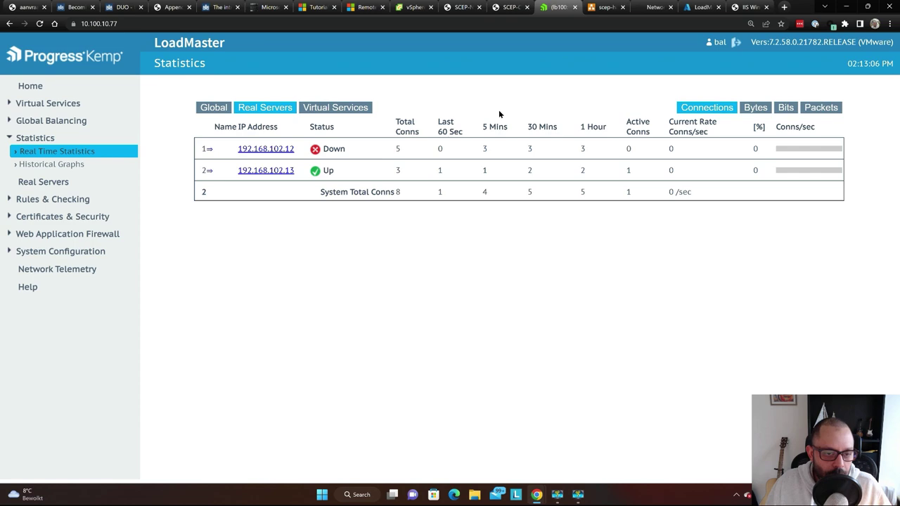
key(ctrl+shift+Tab)
key(ctrl+shift+Tab)
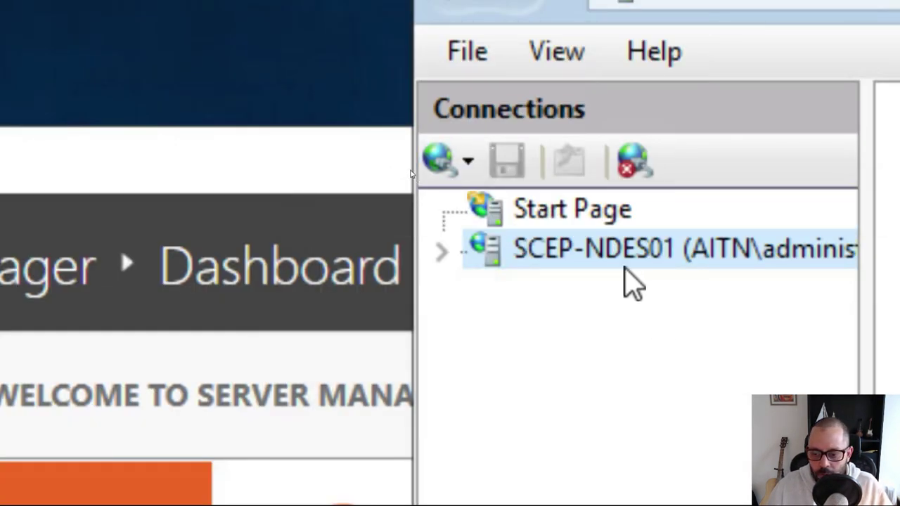
Start the SCEP-NDES01 web server in IIS Manager and confirm LoadMaster lists both real servers Up.
right_click(623, 271)
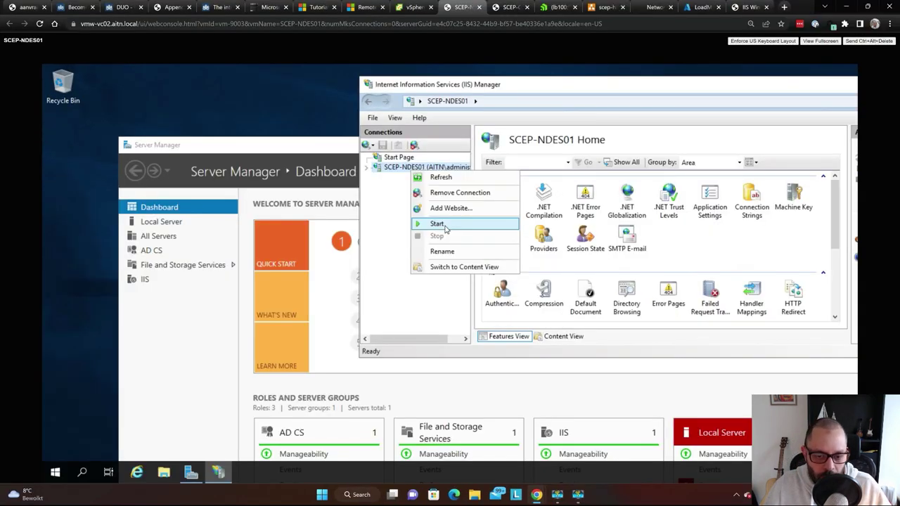
click(438, 224)
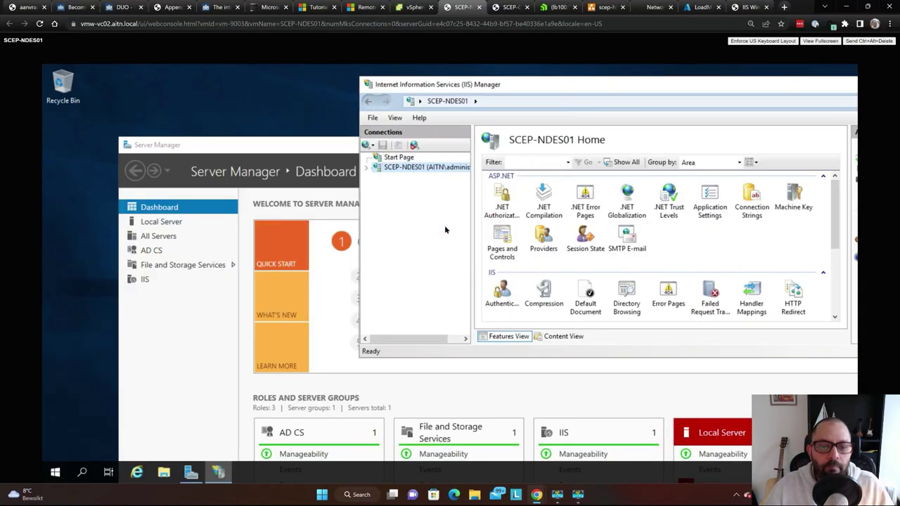
key(ctrl+shift+Tab)
key(ctrl+Tab)
key(ctrl+Tab)
key(ctrl+Tab)
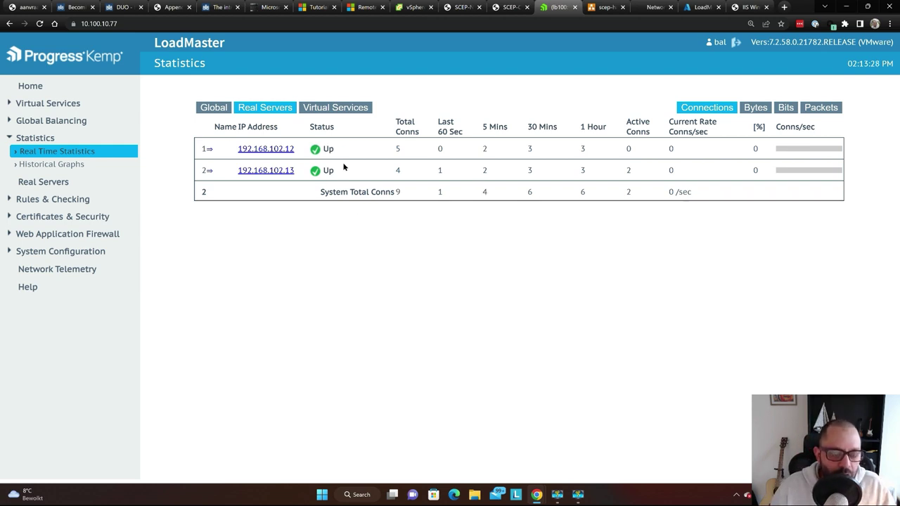
key(alt+Tab)
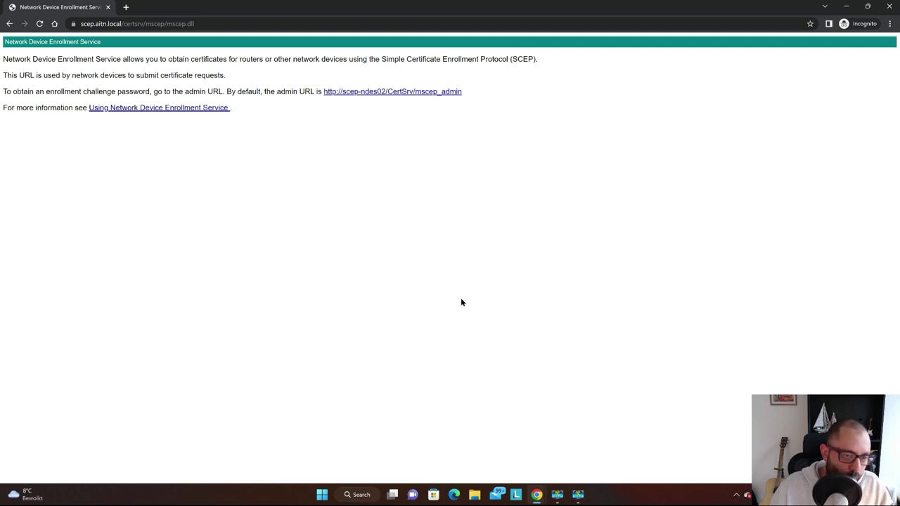
Magnify the NDES page to read which server's admin URL it shows.
key(super+plus)
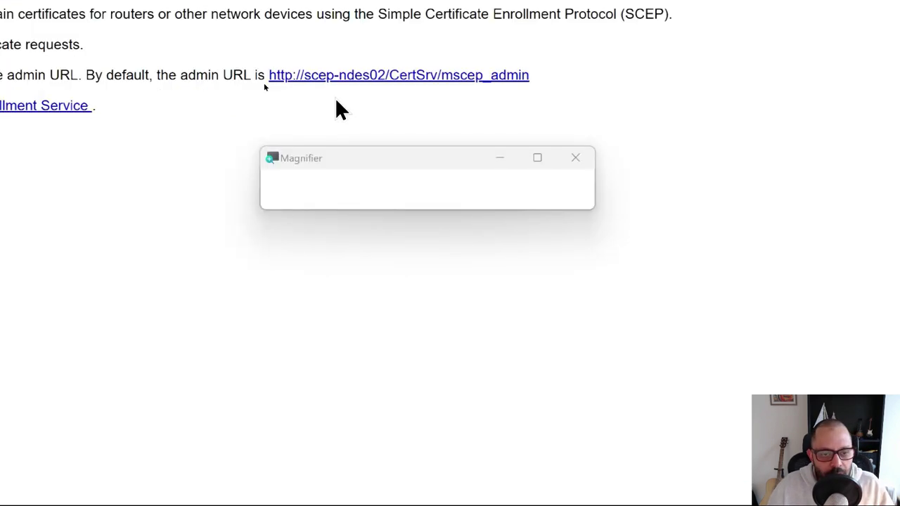
key(super+plus)
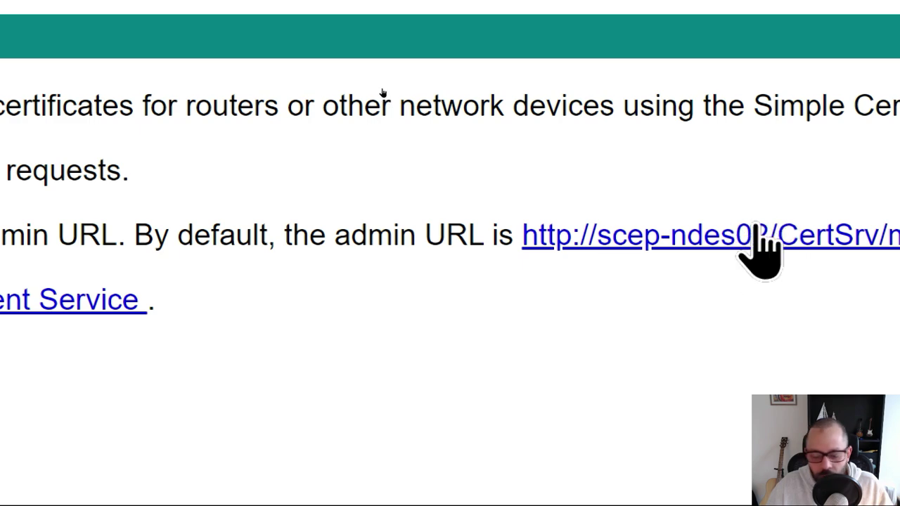
key(super+Escape)
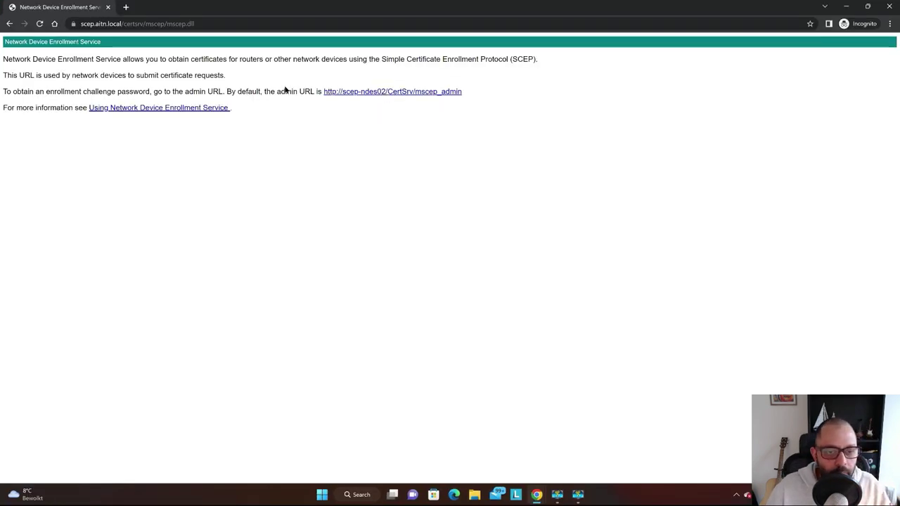
key(super+plus)
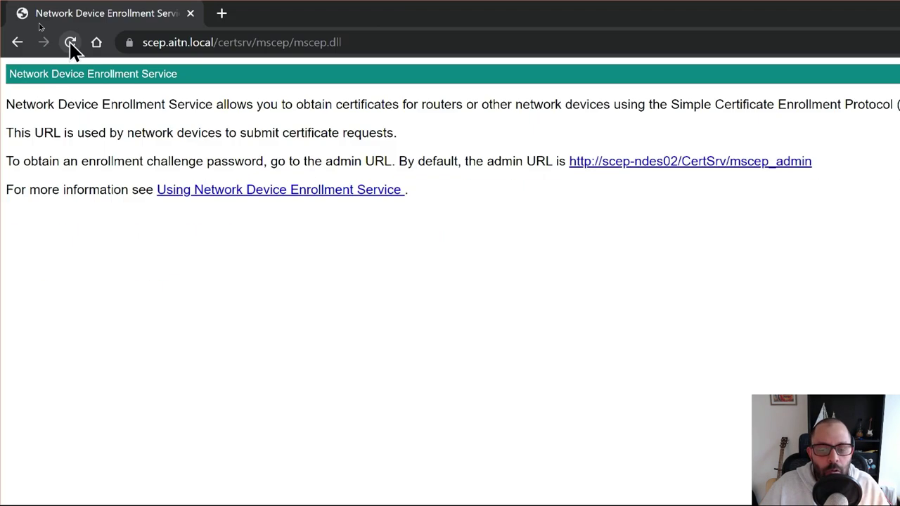
key(super+plus)
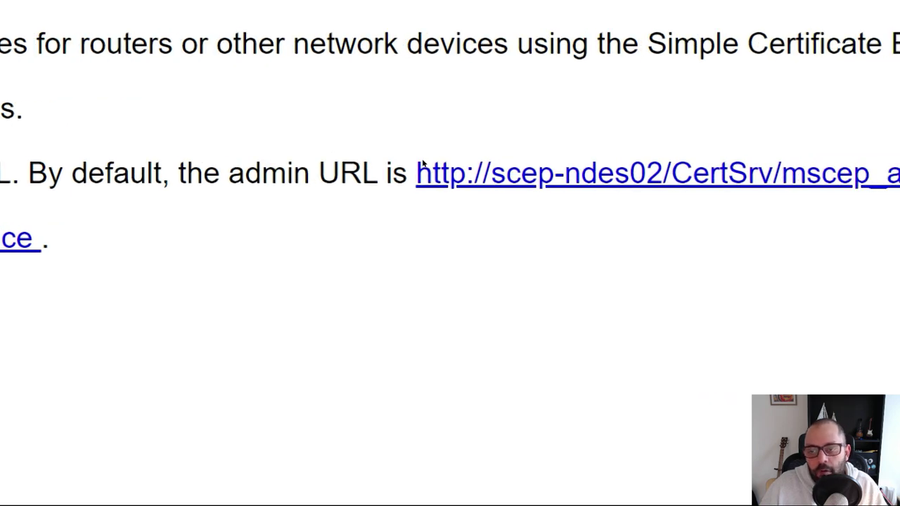
key(super+Escape)
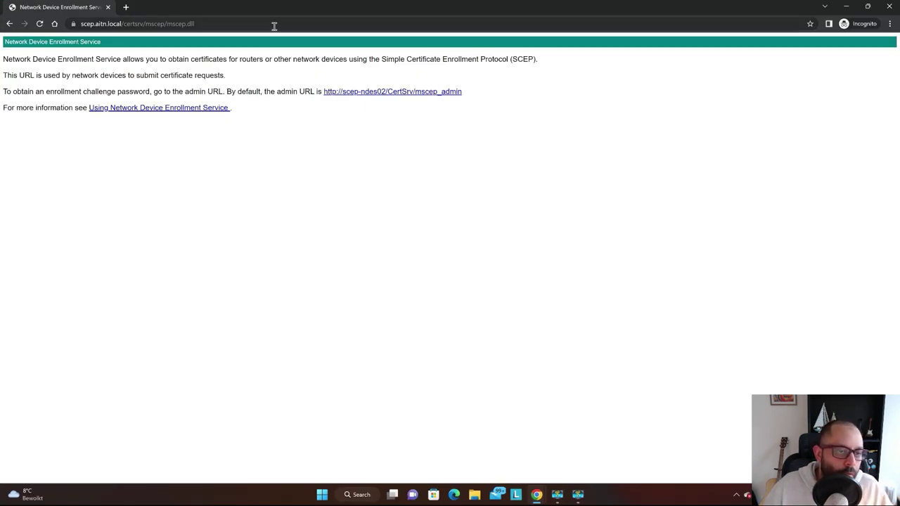
Copy the NDES page URL into a new tab, load it, and inspect the admin URL.
click(274, 26)
key(ctrl+c)
key(ctrl+t)
key(ctrl+v)
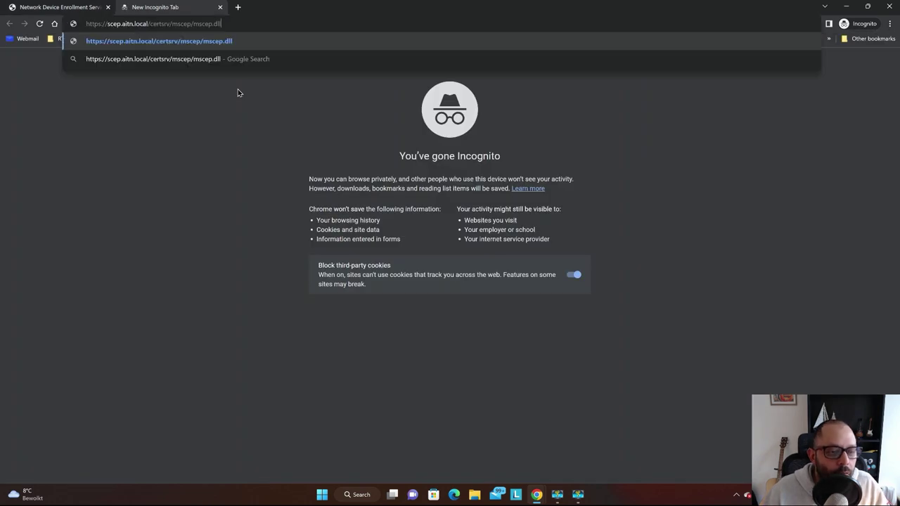
key(Return)
key(super+plus)
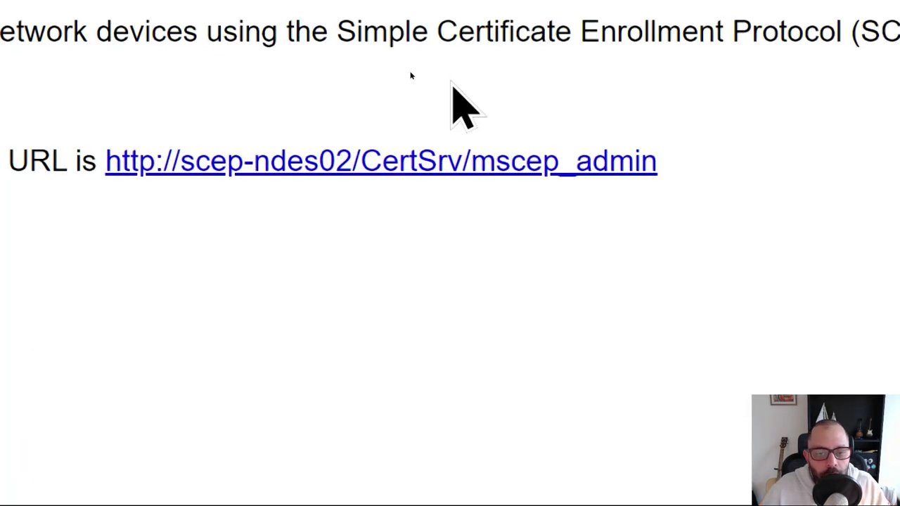
key(super+Escape)
Refresh scep.aitn.local in the SCEP server console, now served by SCEP-NDES01.
key(alt+Tab)
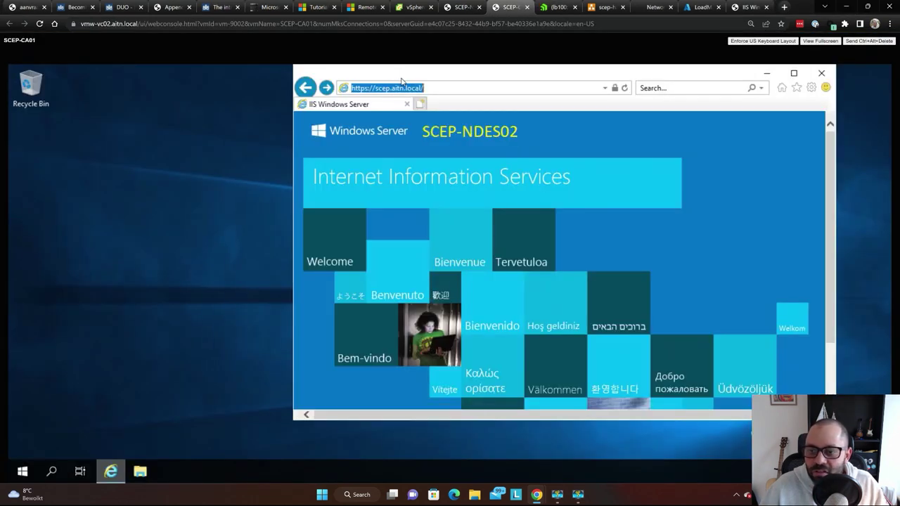
key(ctrl+shift+Tab)
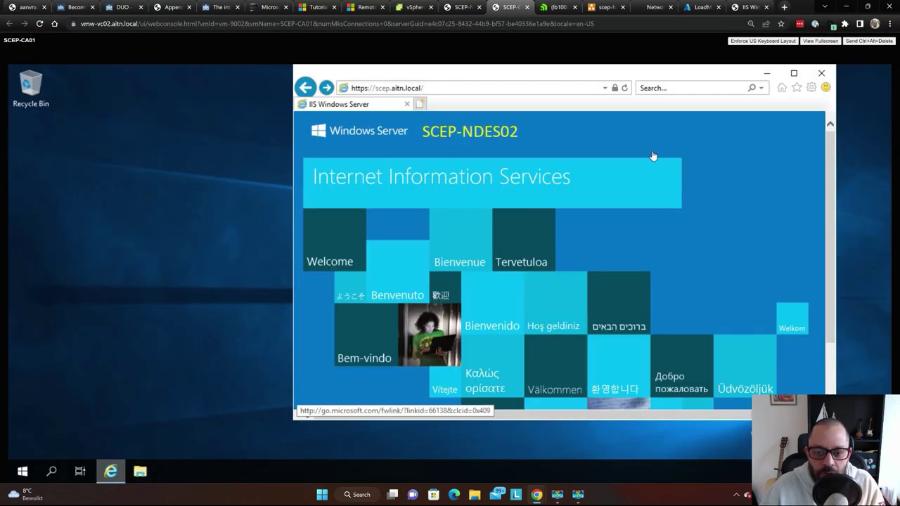
key(F5)
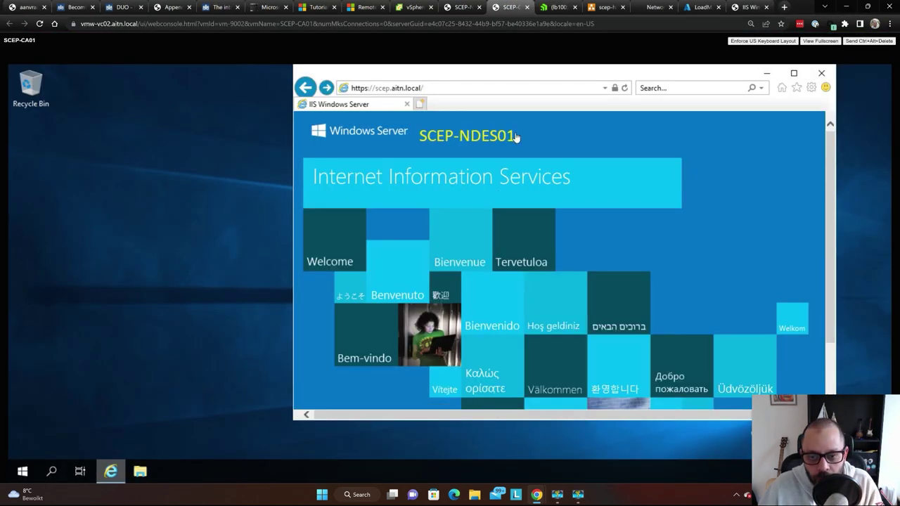
key(alt+Tab)
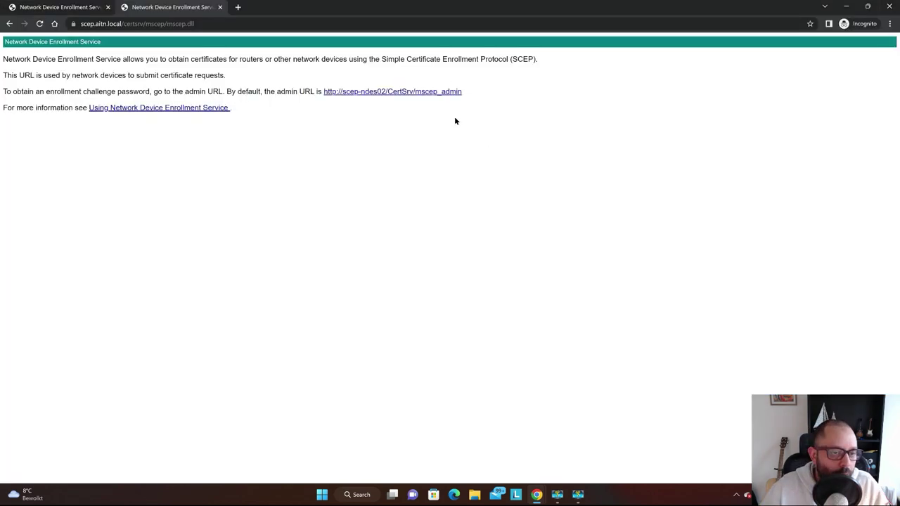
Reload the NDES URL in a fresh Incognito window, confirming the scep-ndes01 admin URL.
key(ctrl+plus)
key(ctrl+plus)
key(ctrl+plus)
key(ctrl+plus)
key(ctrl+plus)
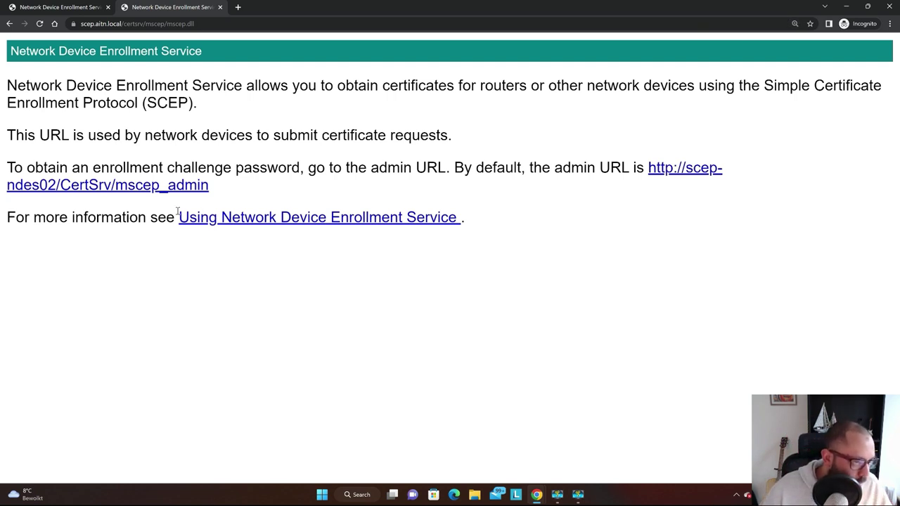
key(ctrl+minus)
key(ctrl+minus)
key(ctrl+minus)
key(ctrl+minus)
key(ctrl+minus)
key(ctrl+minus)
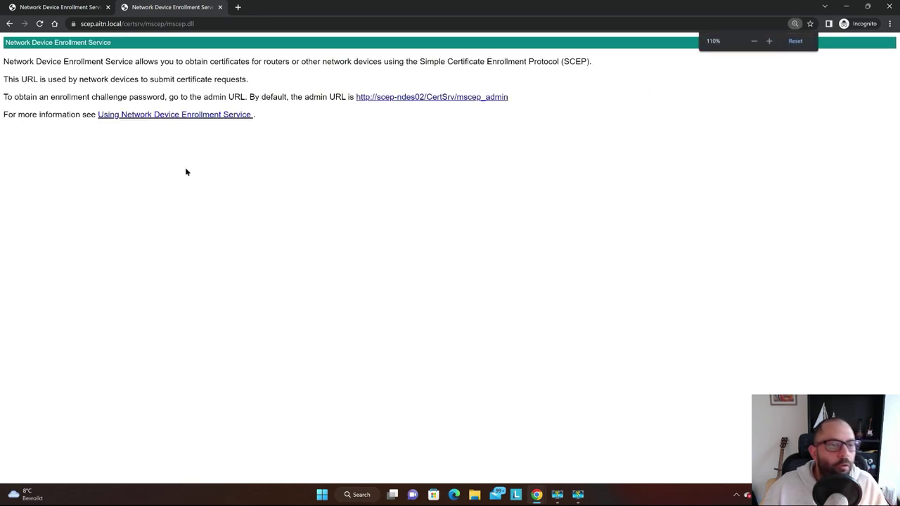
click(274, 24)
key(ctrl+w)
key(ctrl+w)
key(ctrl+shift+n)
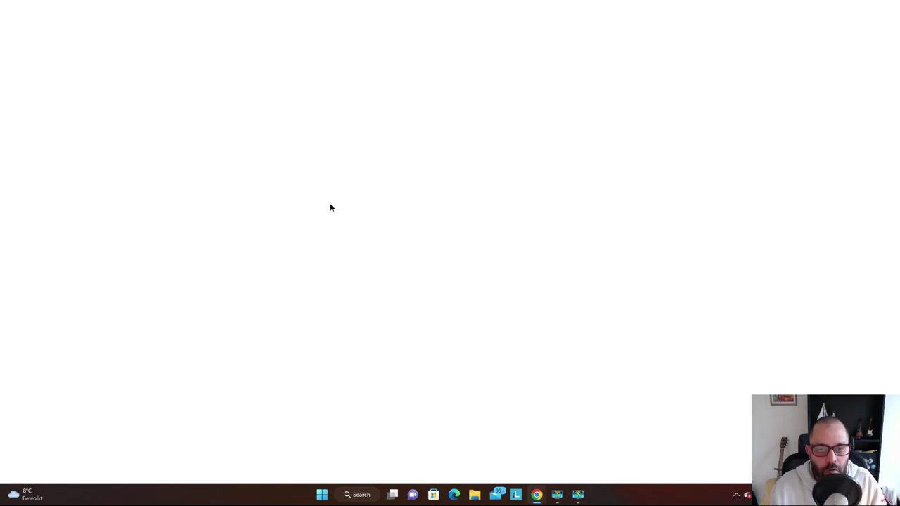
key(ctrl+v)
key(Return)
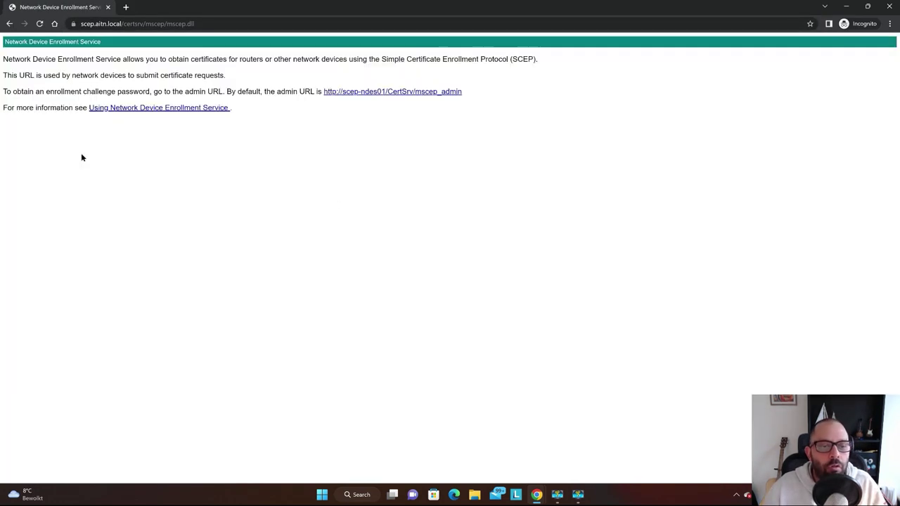
key(super+plus)
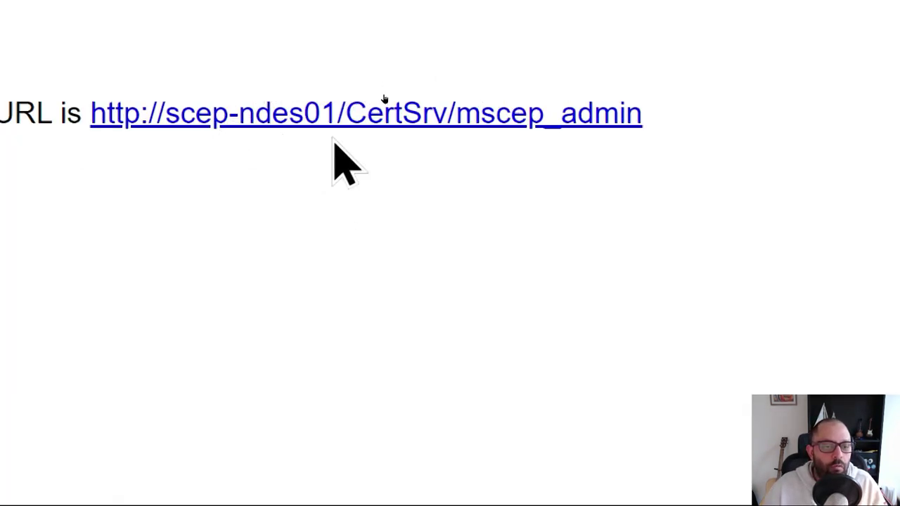
key(super+Escape)
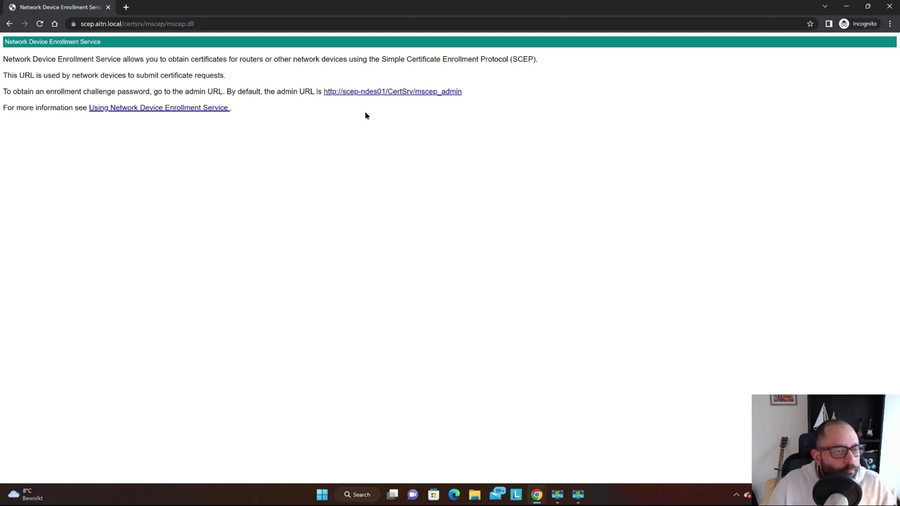
key(alt+Tab)
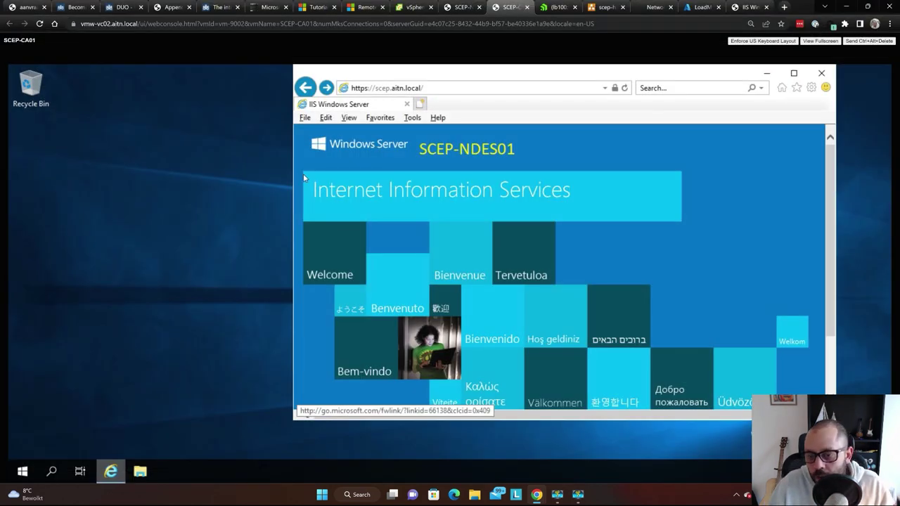
Confirm both real servers Up in LoadMaster, then show the scep-ha.drawio diagram at Scenario #1.
key(ctrl+Tab)
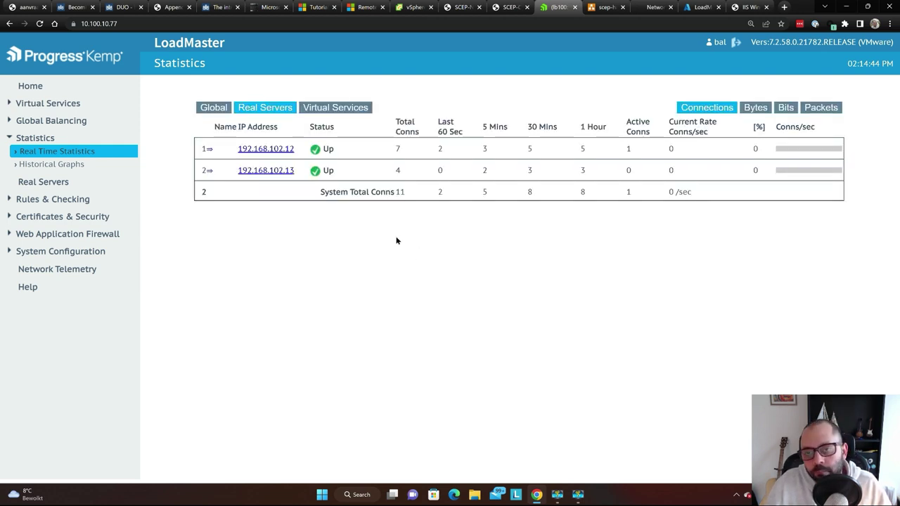
key(ctrl+Tab)
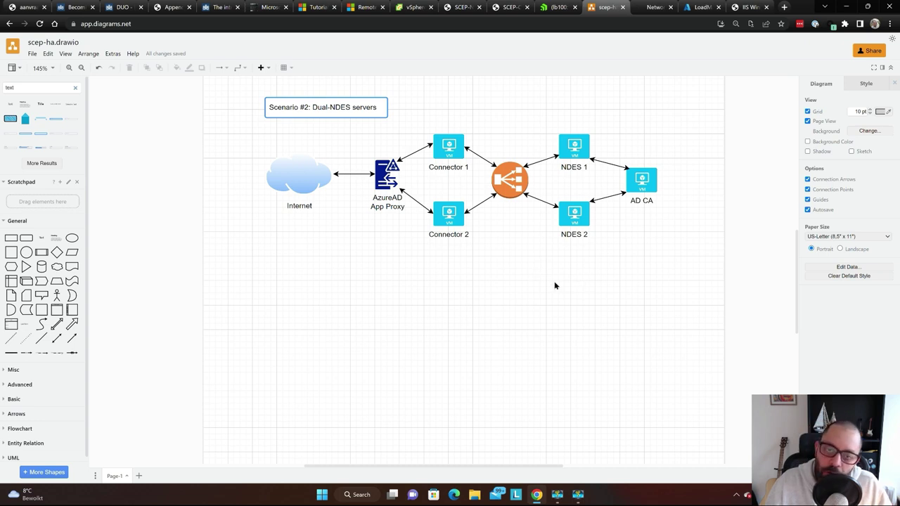
scroll(566, 323, up, 3)
scroll(569, 329, up, 1)
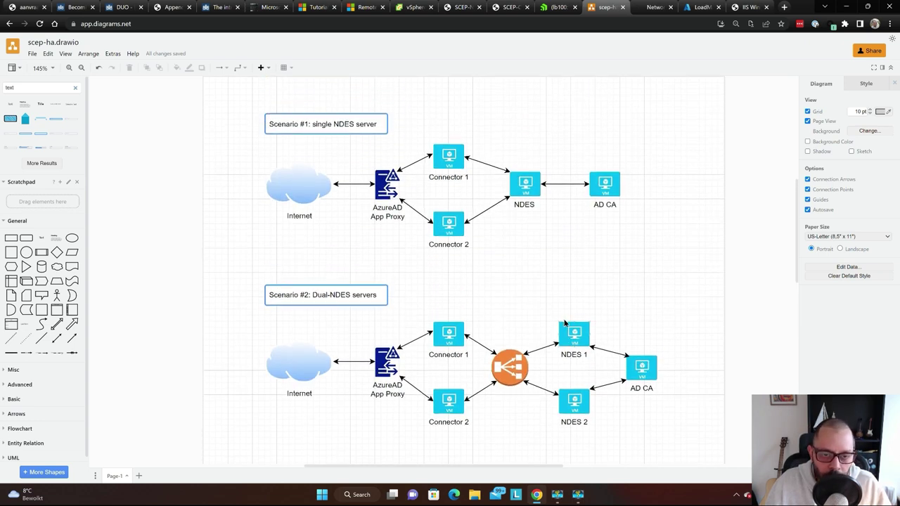